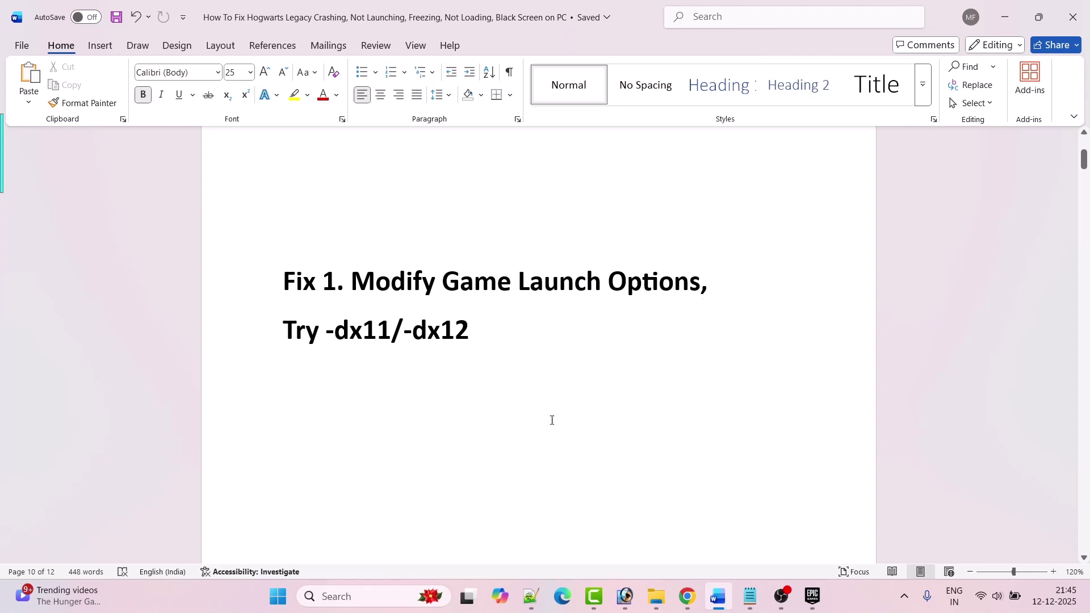
Step: Turn on Hogwarts Legacy's launch options in Epic Games Launcher with the argument -dx11
left_click(813, 597)
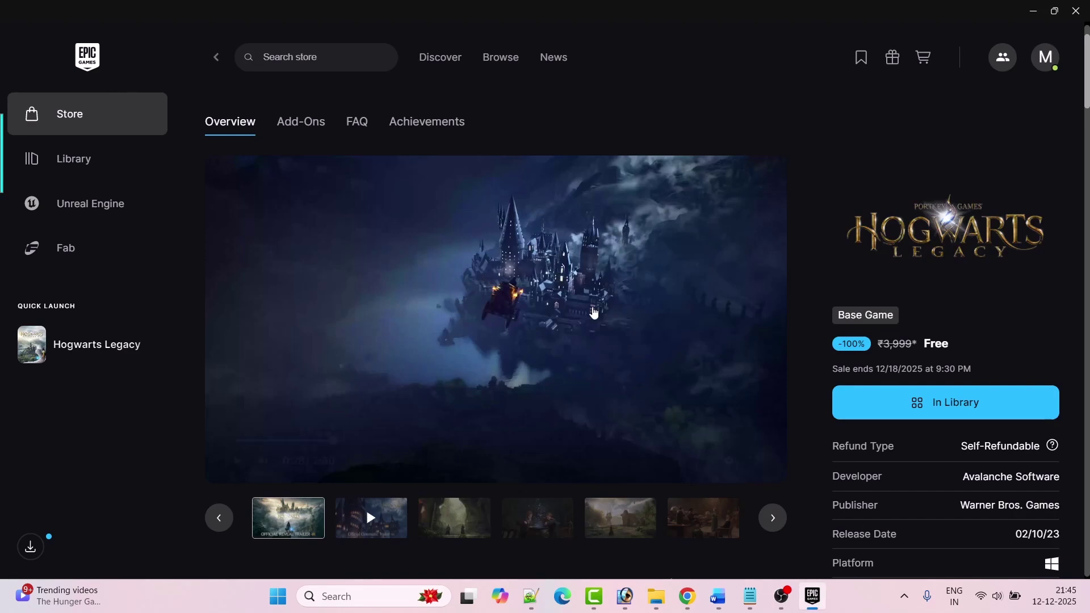
left_click(79, 162)
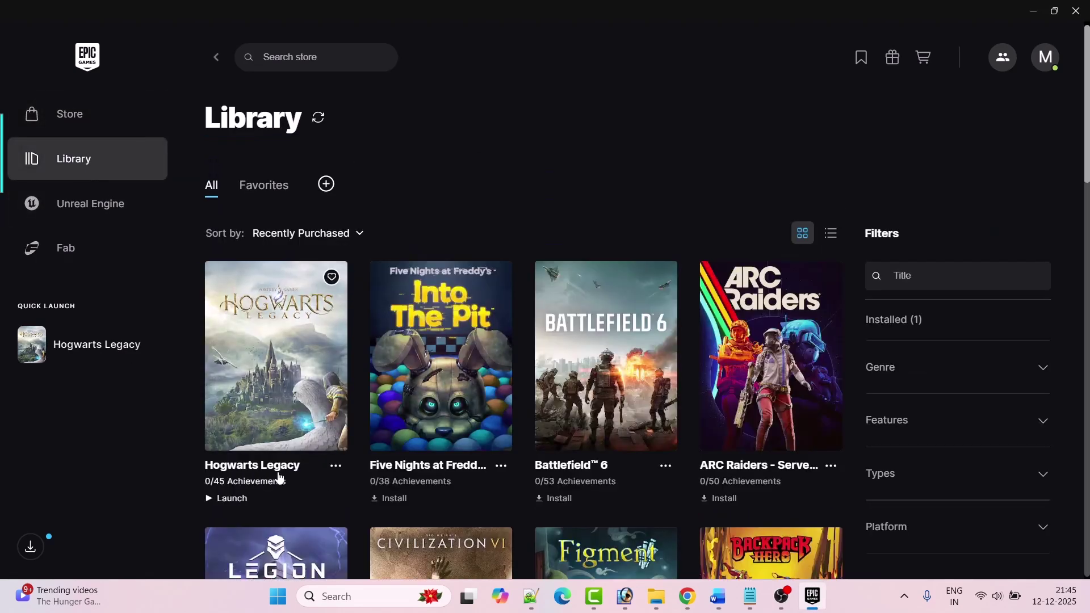
left_click(336, 467)
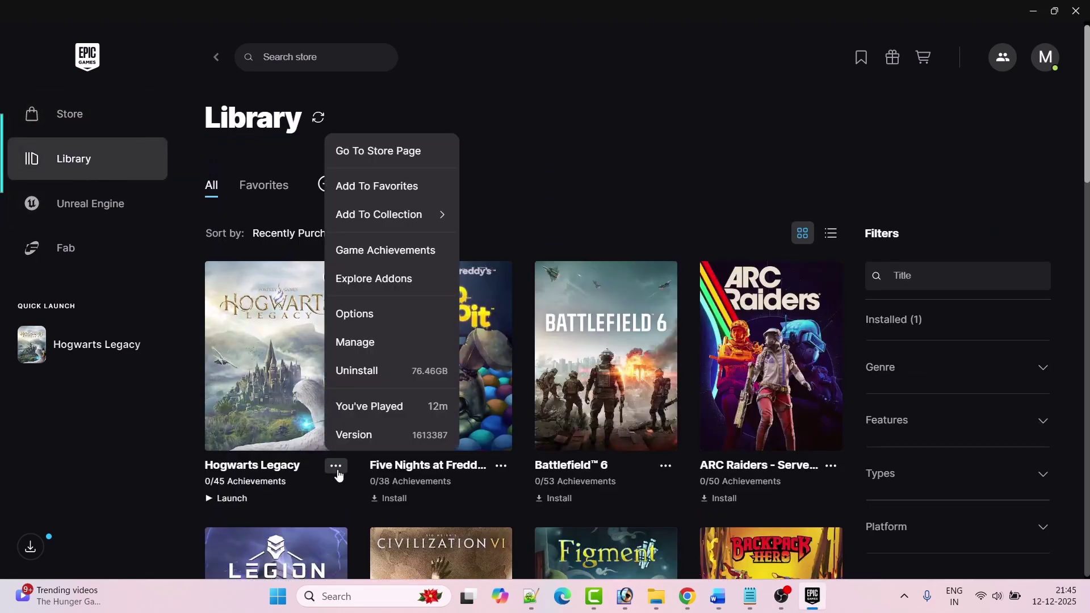
left_click(355, 342)
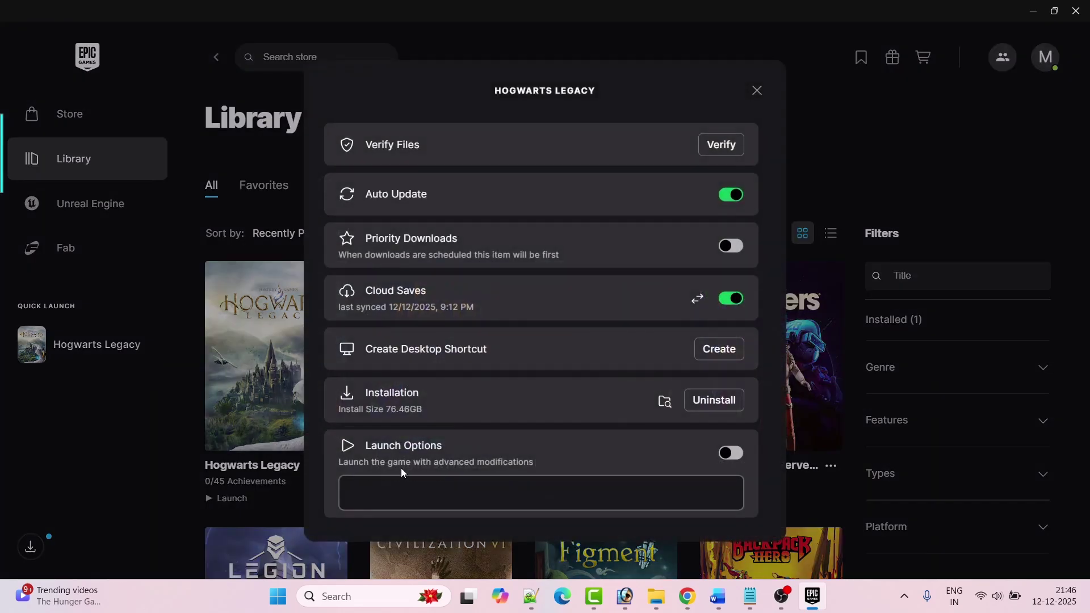
left_click(733, 454)
type("-dx11")
left_click(753, 93)
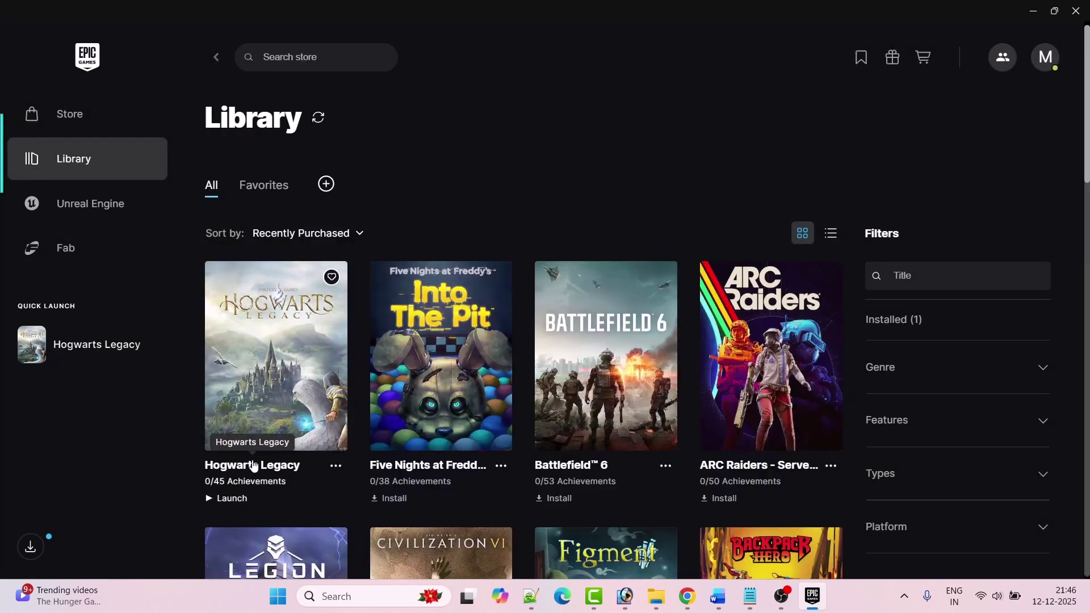
Step: Change the launch argument to -dx12, then clear it and turn launch options off
left_click(335, 467)
left_click(402, 474)
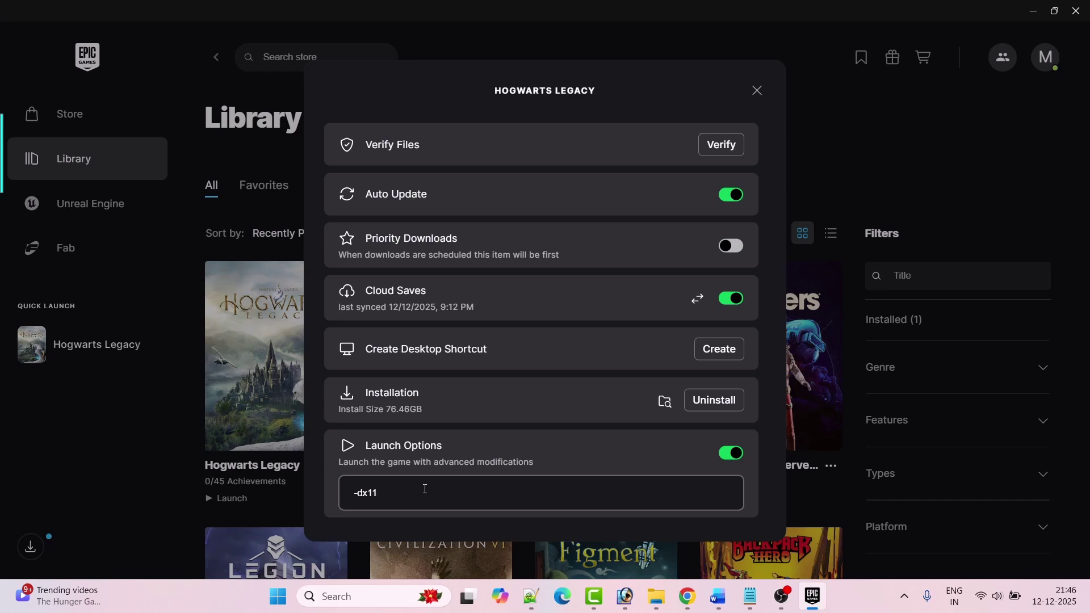
type("2")
left_click_drag(381, 495, 344, 495)
key("BackSpace")
left_click(727, 463)
left_click(758, 92)
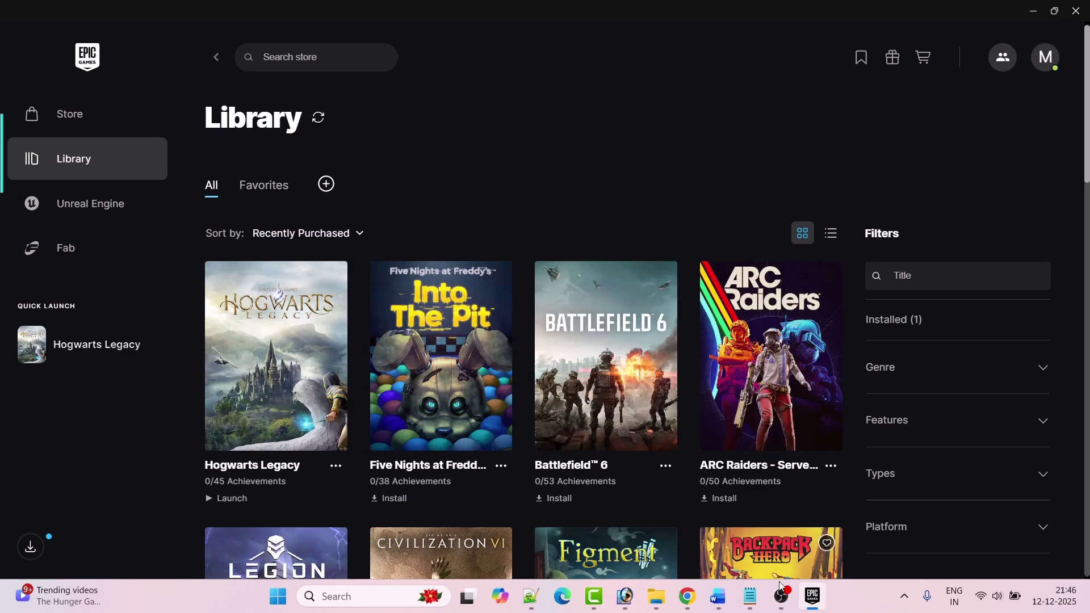
Step: Scroll the Word guide to Fix 2, allowing the game exe through controlled folder access
left_click(718, 596)
scroll(496, 384, "down", 3)
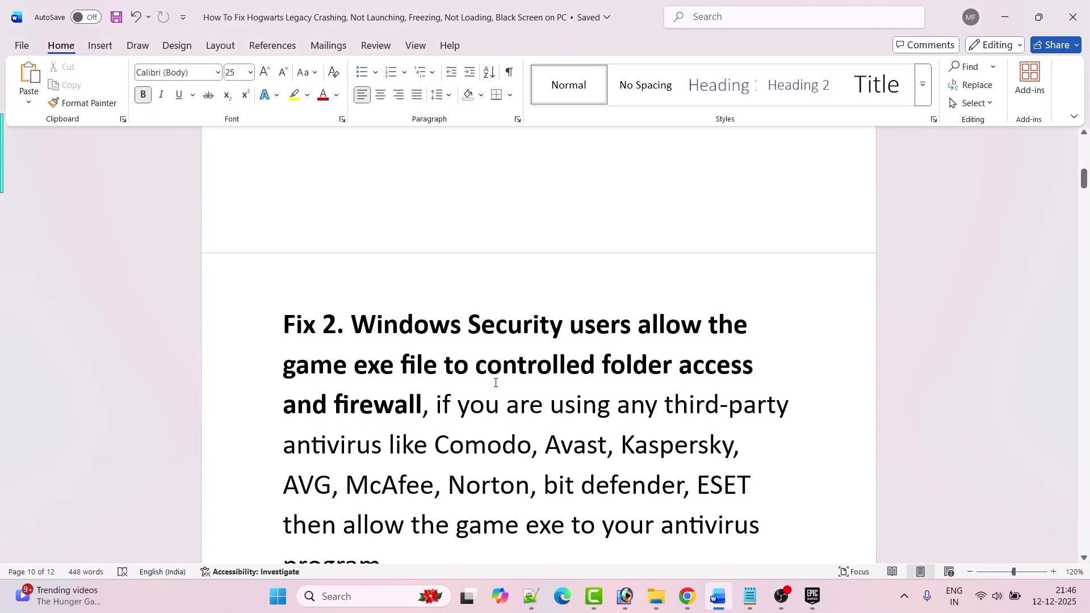
scroll(496, 383, "down", 2)
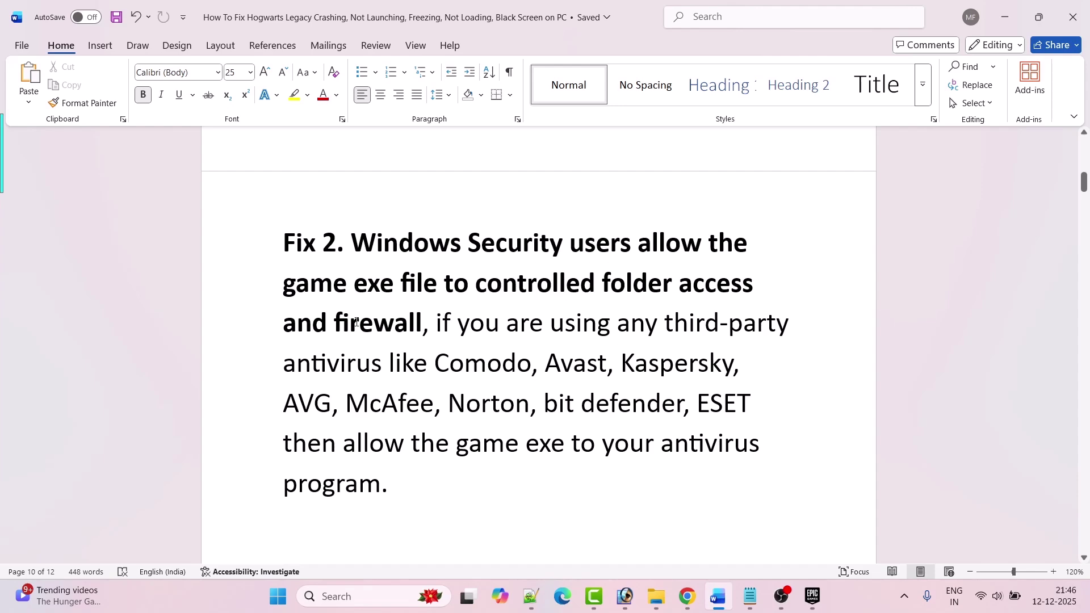
Step: Search for 'windows se' and open Windows Security
left_click(363, 605)
type("wind")
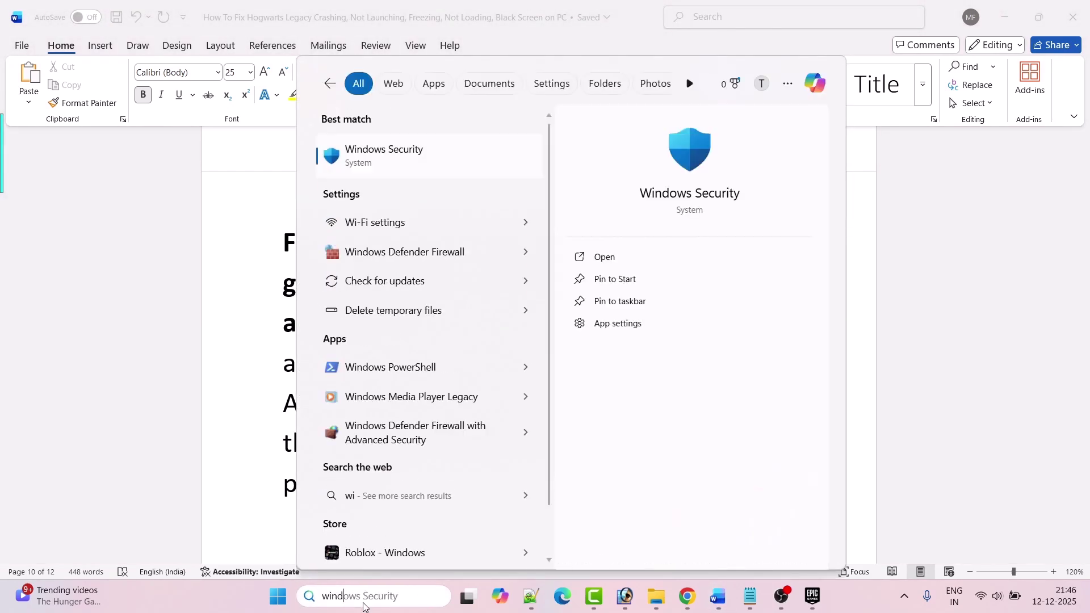
type("ows se")
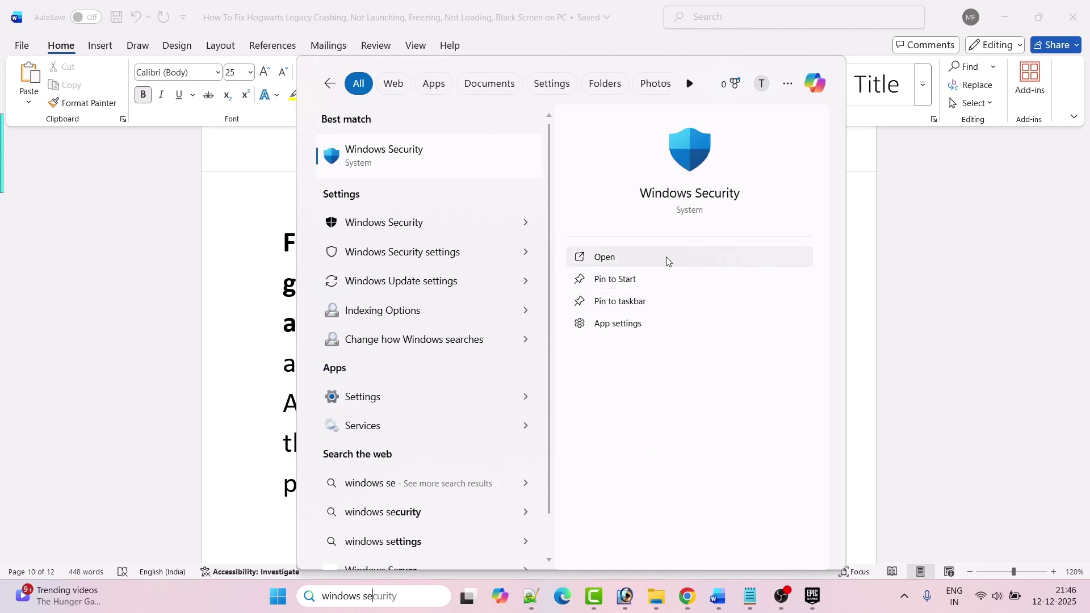
left_click(667, 256)
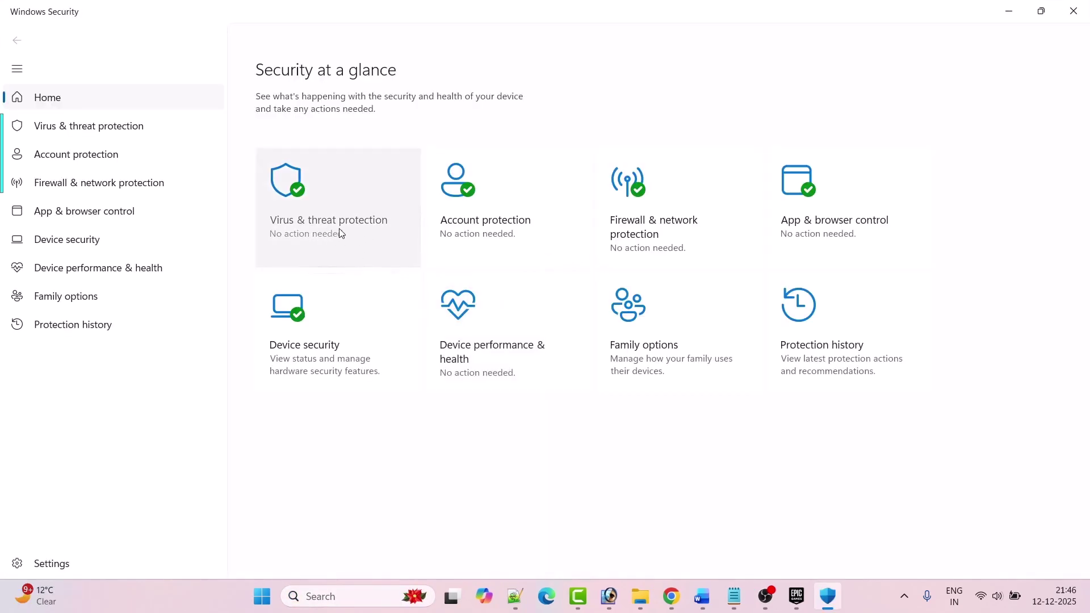
Step: Go to Ransomware protection's Allow an app through Controlled folder access page and show the add-app choices
left_click(340, 231)
scroll(341, 233, "down", 3)
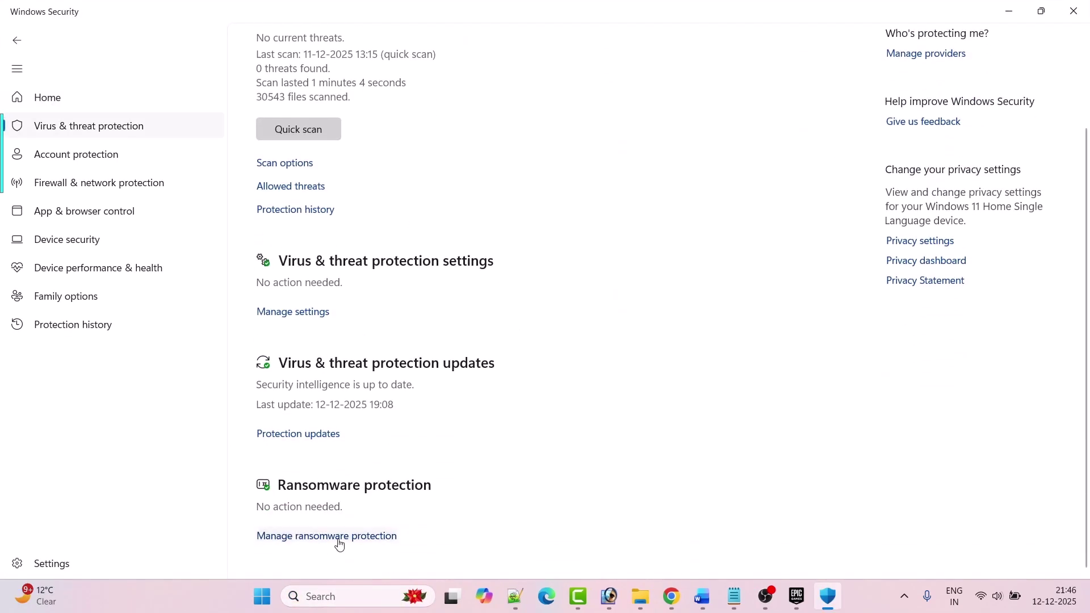
left_click(343, 539)
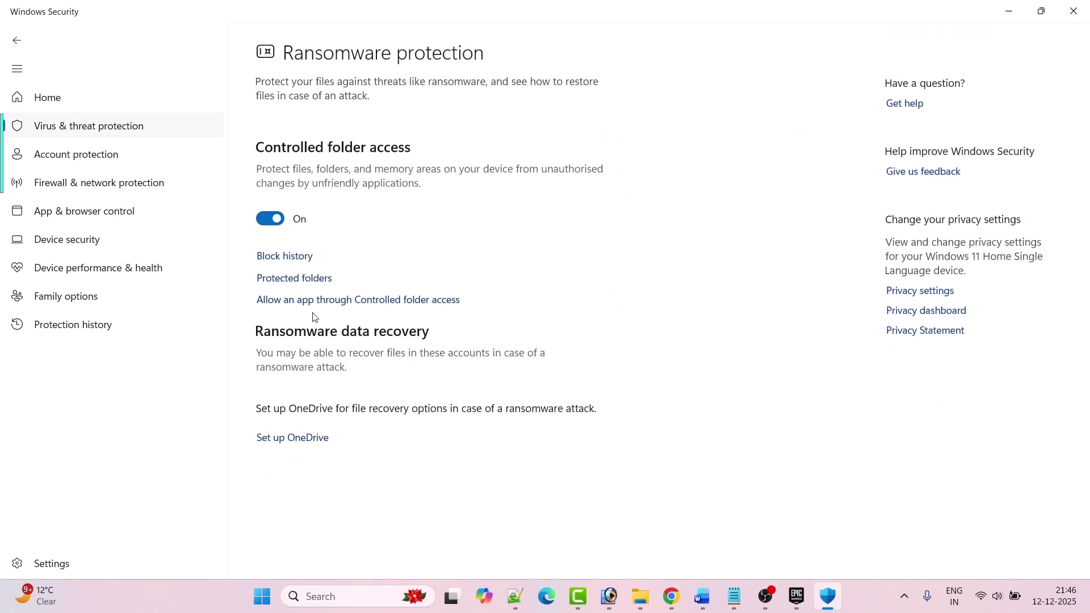
left_click(415, 307)
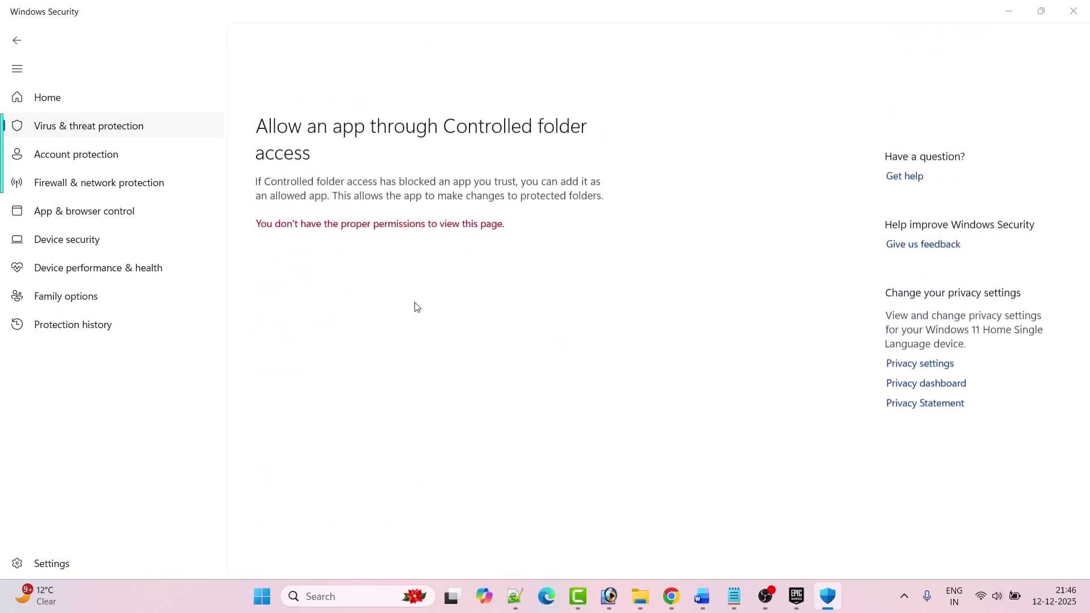
scroll(501, 412, "down", 3)
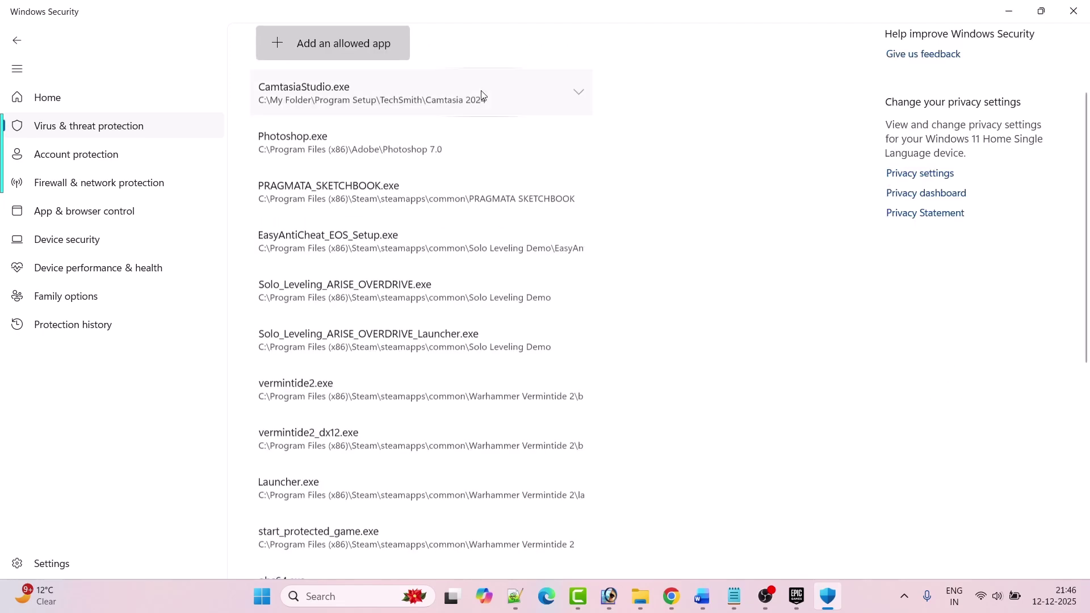
left_click(350, 47)
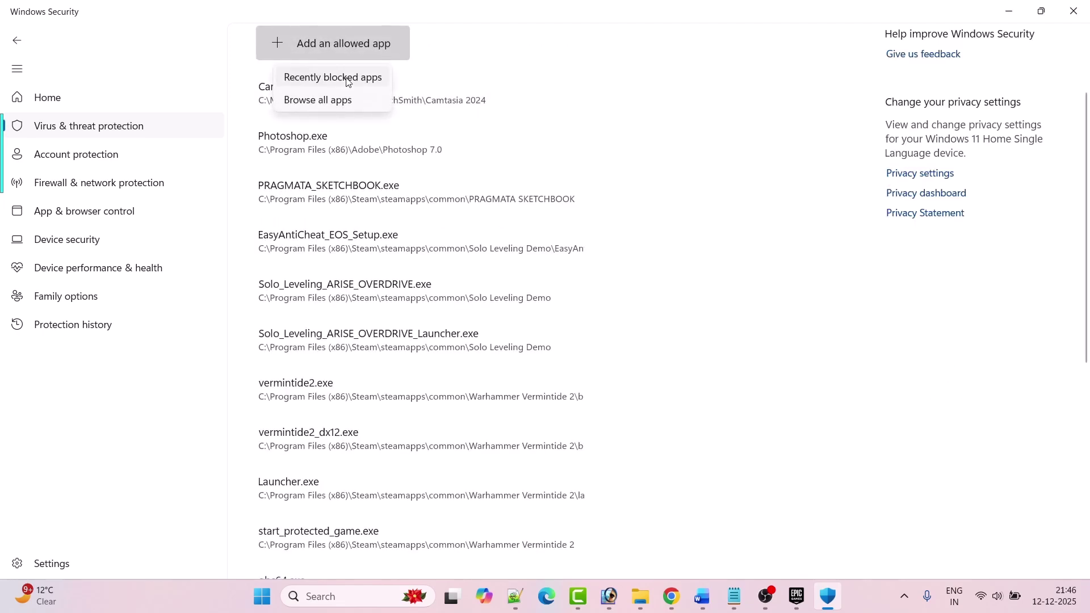
Step: Allow the HogwartsLegacy app from C:\Program Files\Epic Games\HogwartsLegacy through controlled folder access
left_click(327, 101)
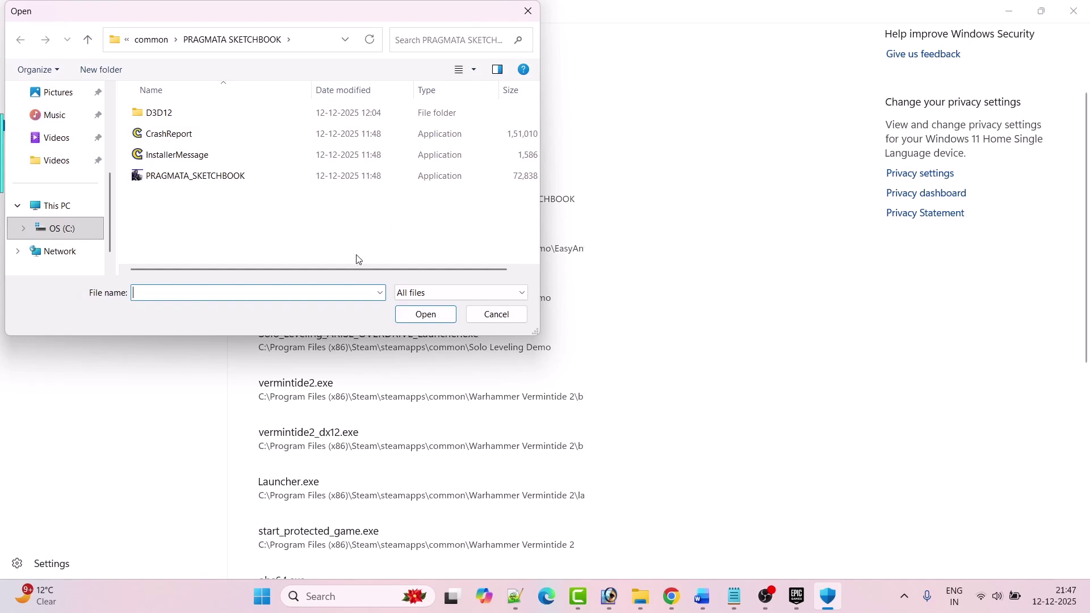
left_click(73, 230)
left_click(235, 233)
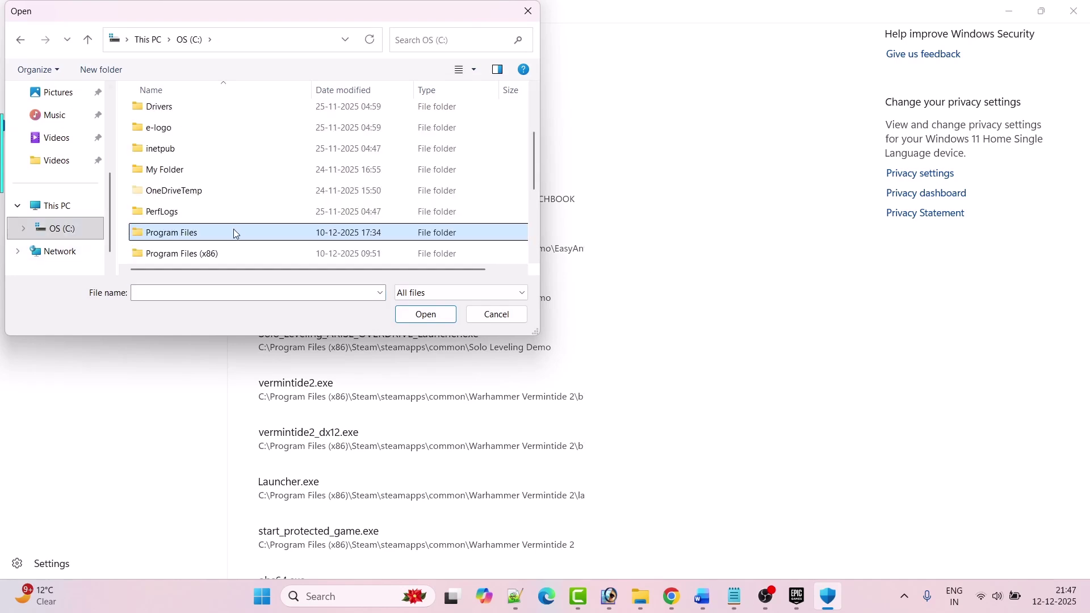
key("Return")
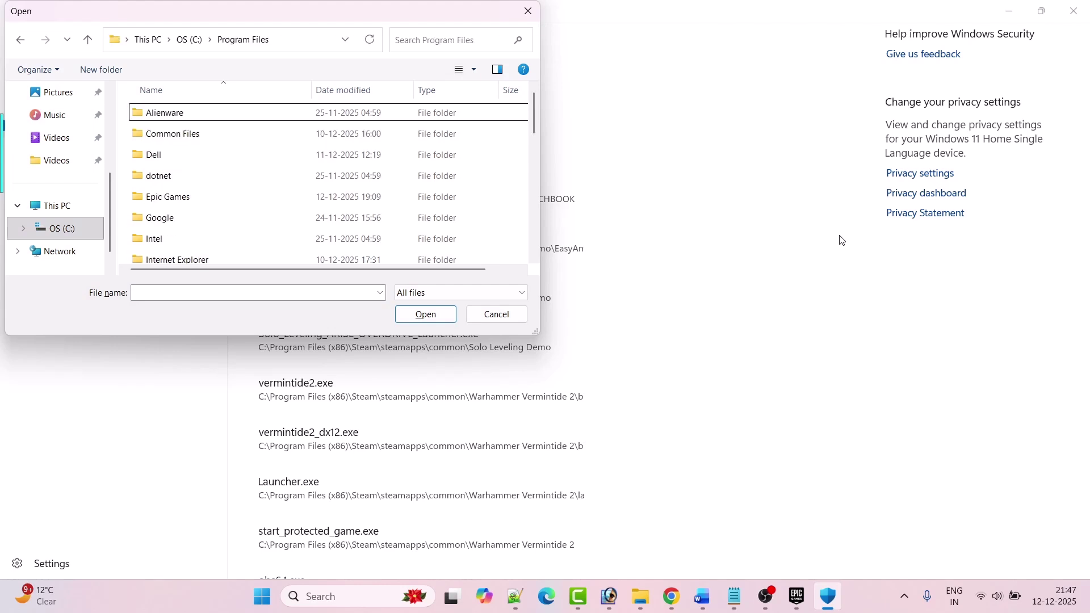
key("e")
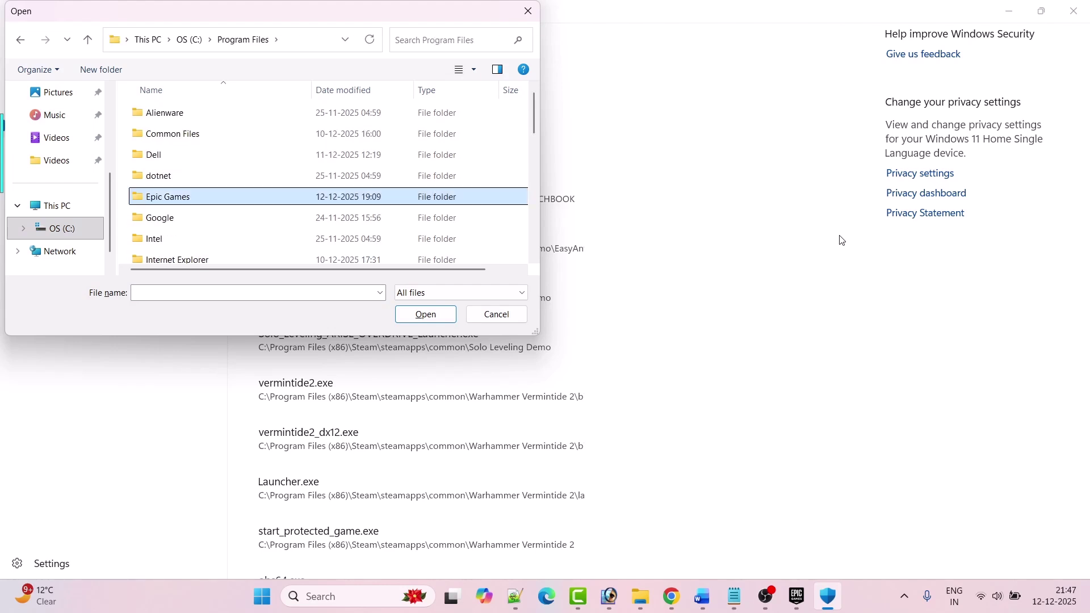
key("Return")
key("h")
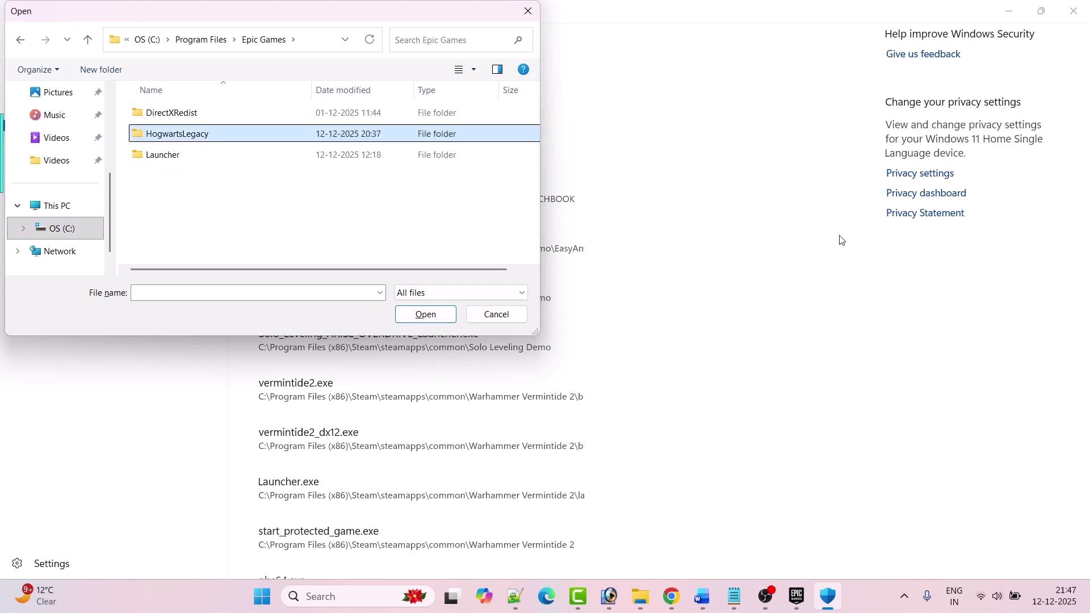
key("Return")
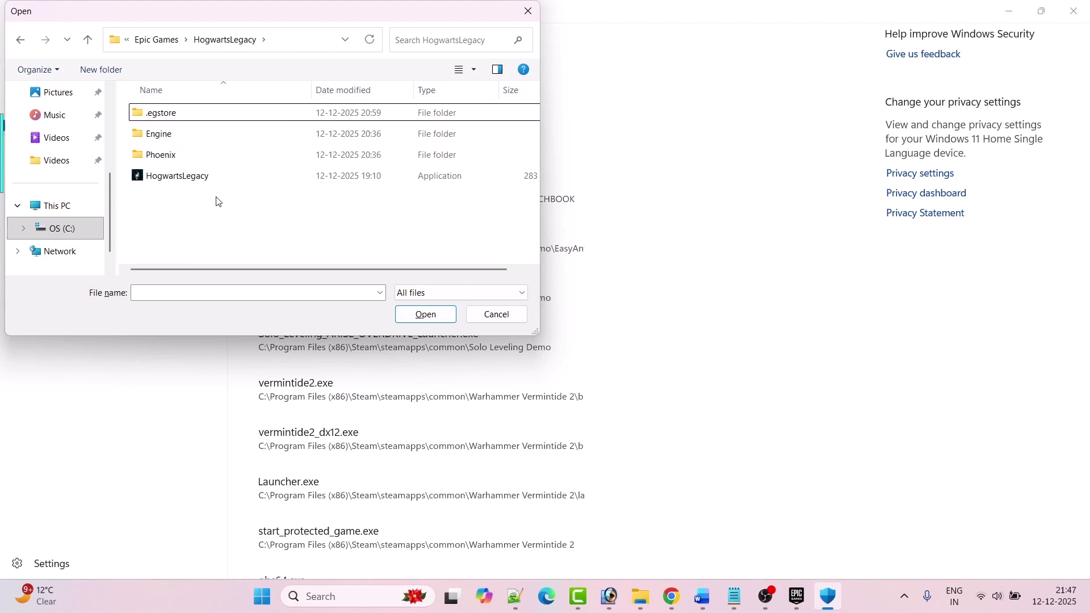
left_click(191, 179)
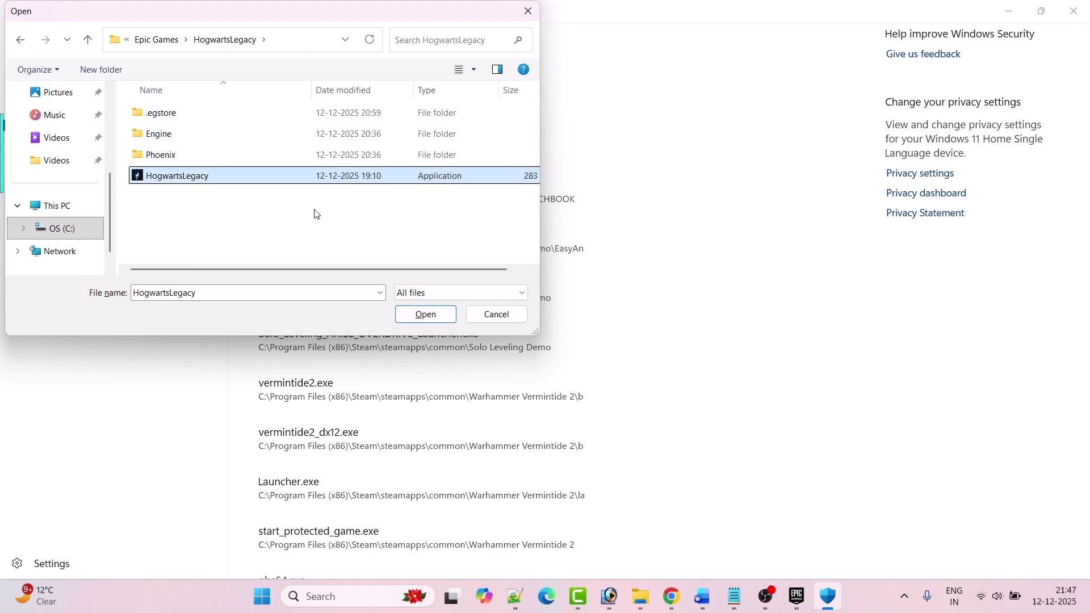
left_click(425, 315)
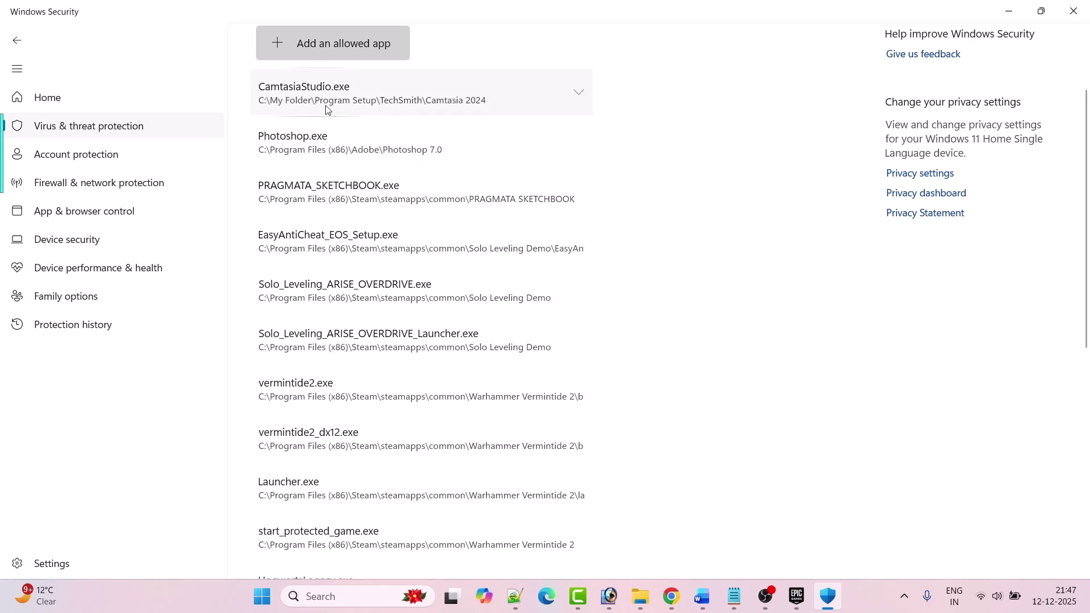
Step: Also allow the HogwartsLegacy app from Phoenix\Binaries\Win64
left_click(290, 45)
left_click(327, 100)
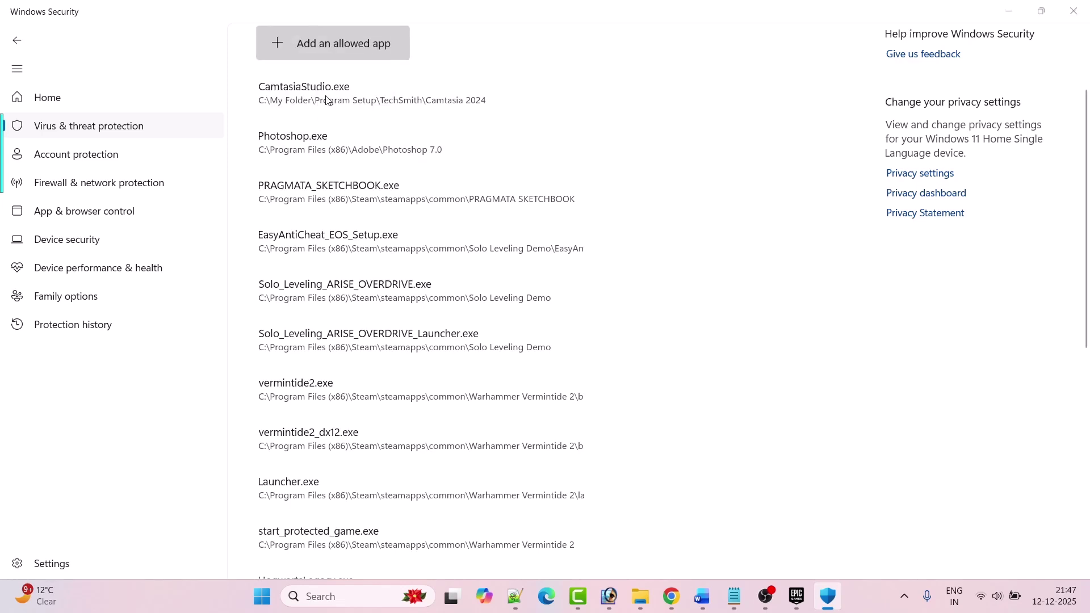
double_click(181, 162)
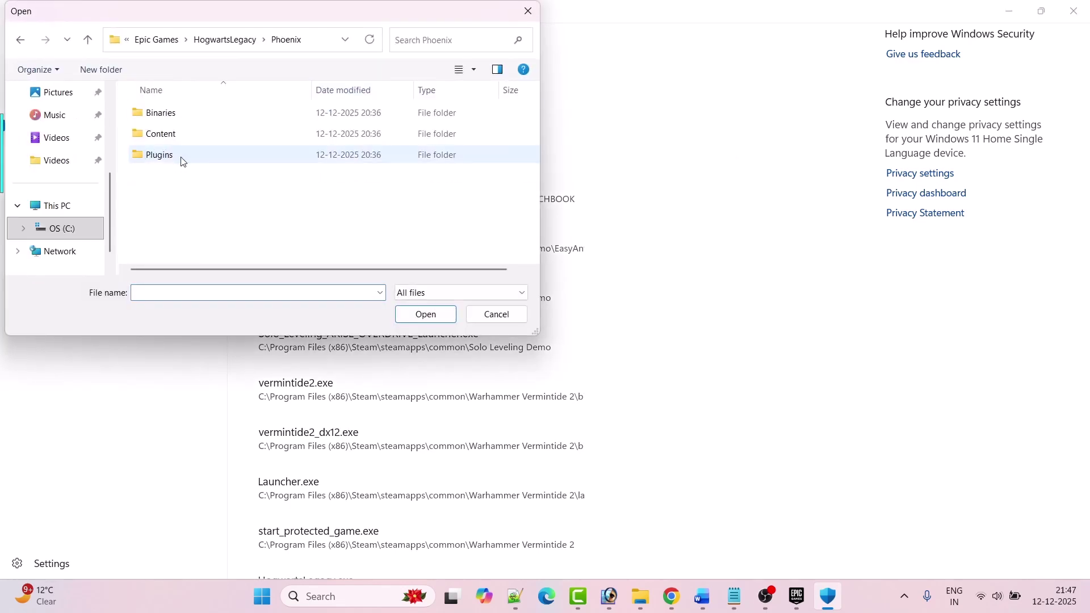
double_click(183, 118)
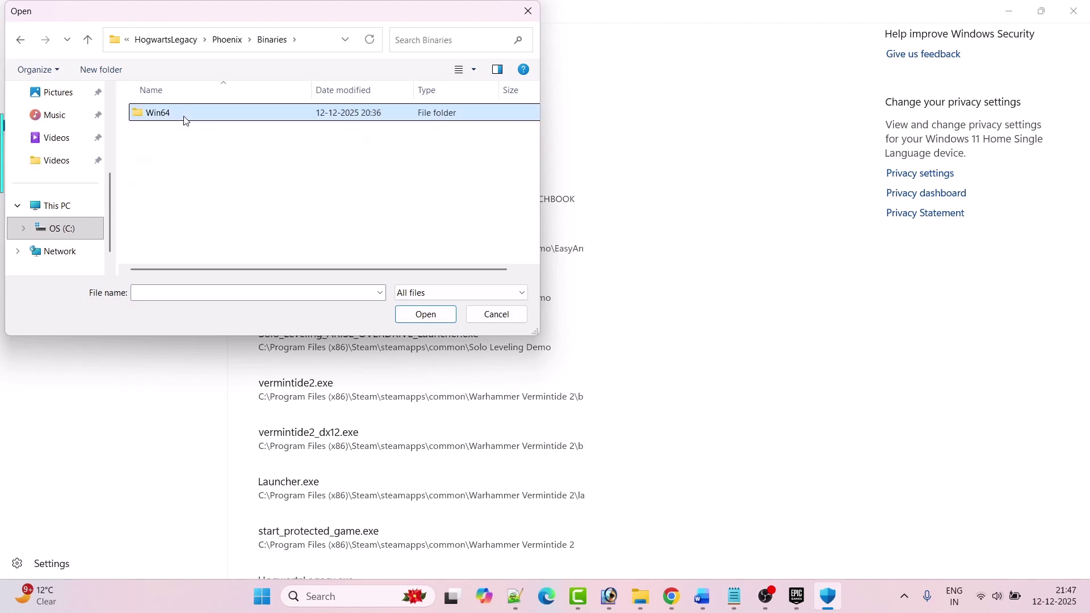
double_click(184, 121)
left_click(190, 118)
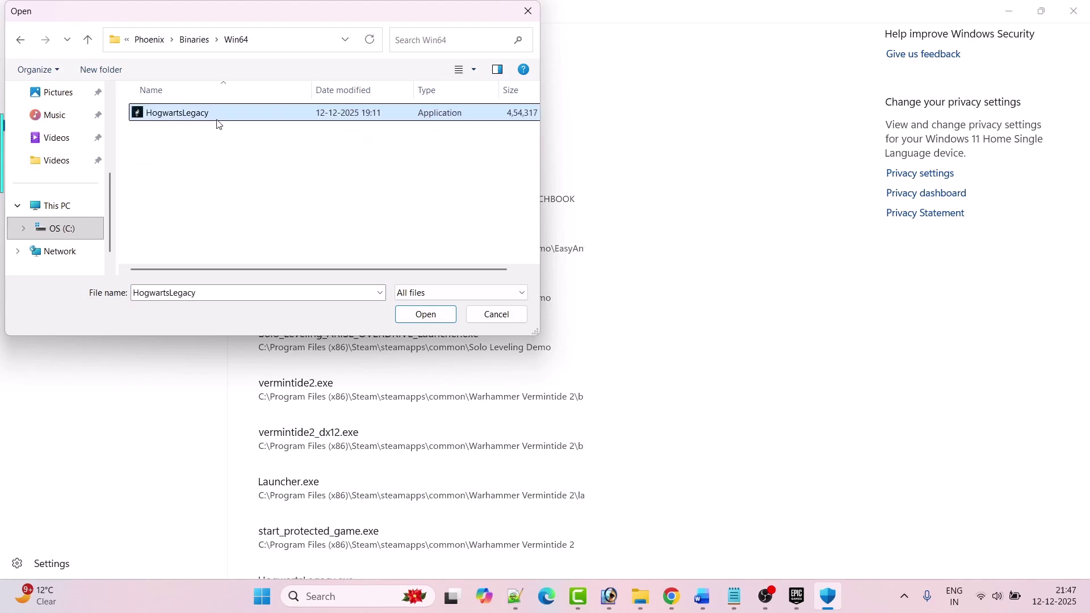
left_click(427, 319)
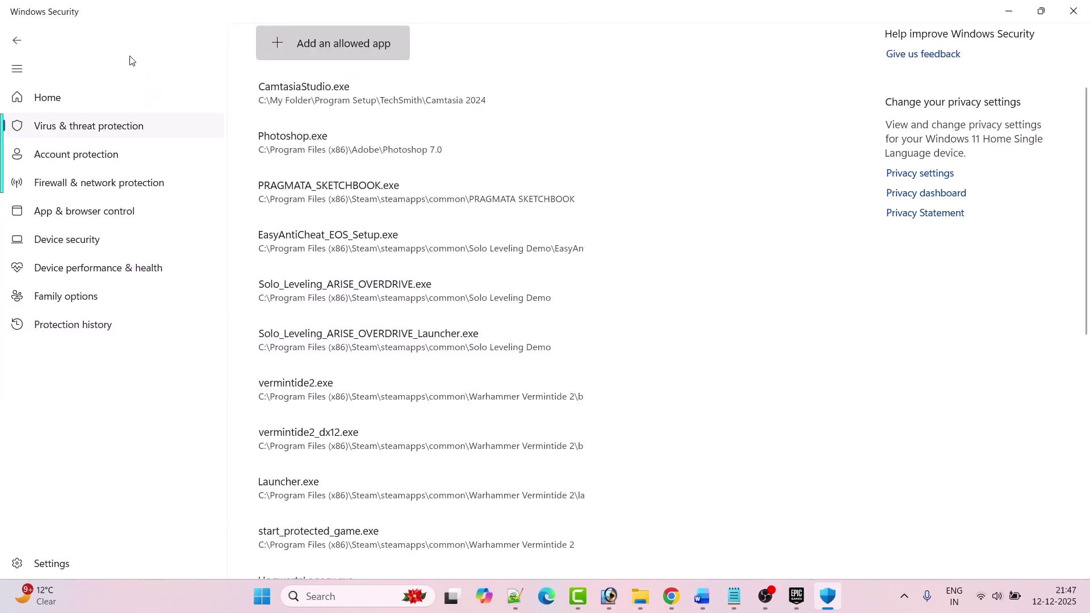
Step: Open the firewall's allowed apps list and unlock it with Change settings
left_click(27, 45)
left_click(27, 47)
left_click(27, 46)
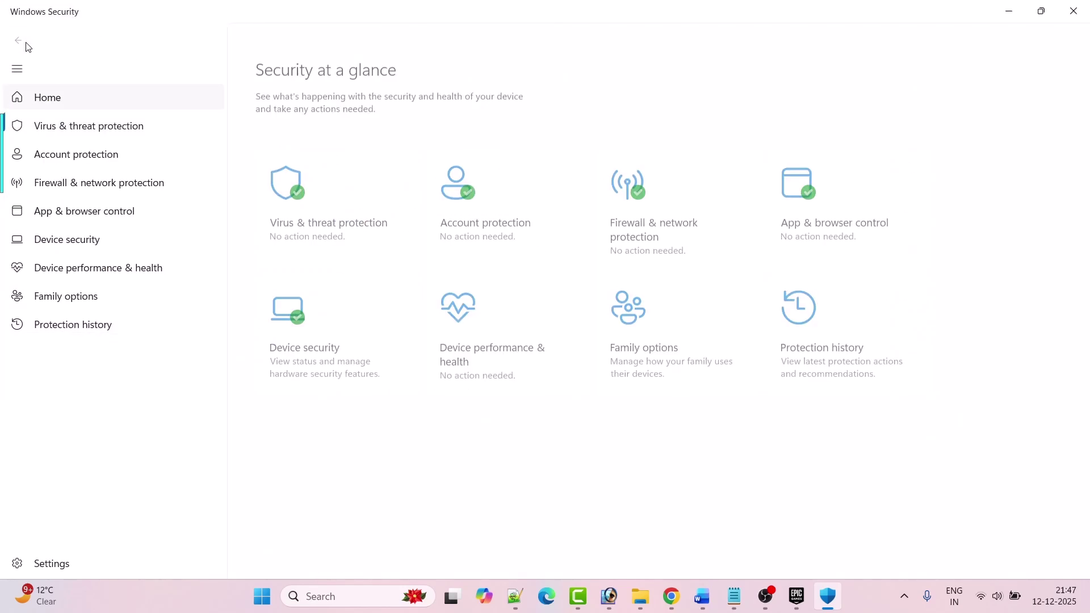
left_click(679, 226)
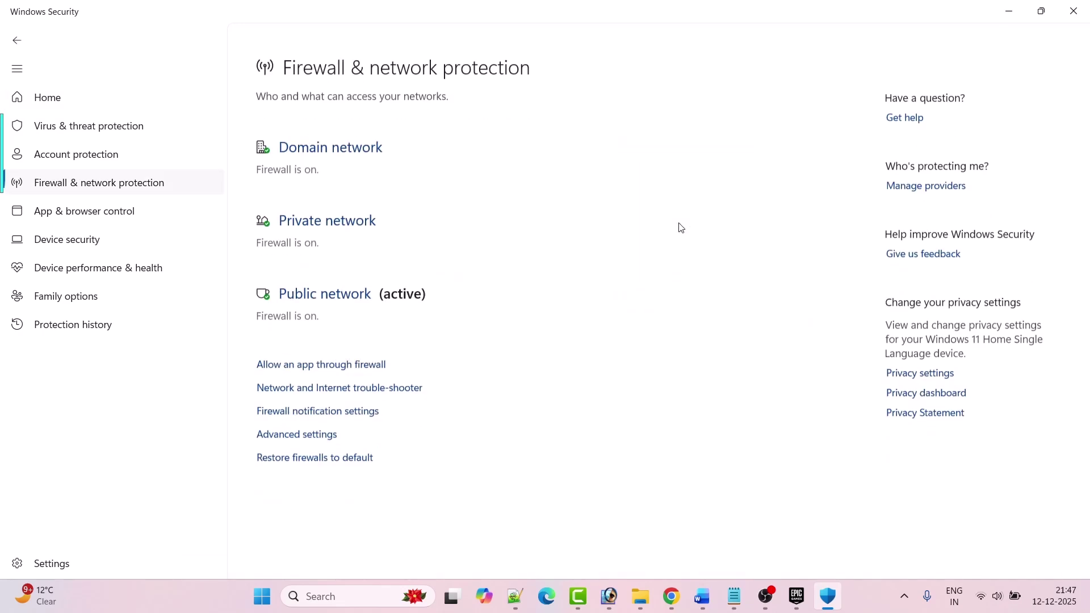
left_click(367, 355)
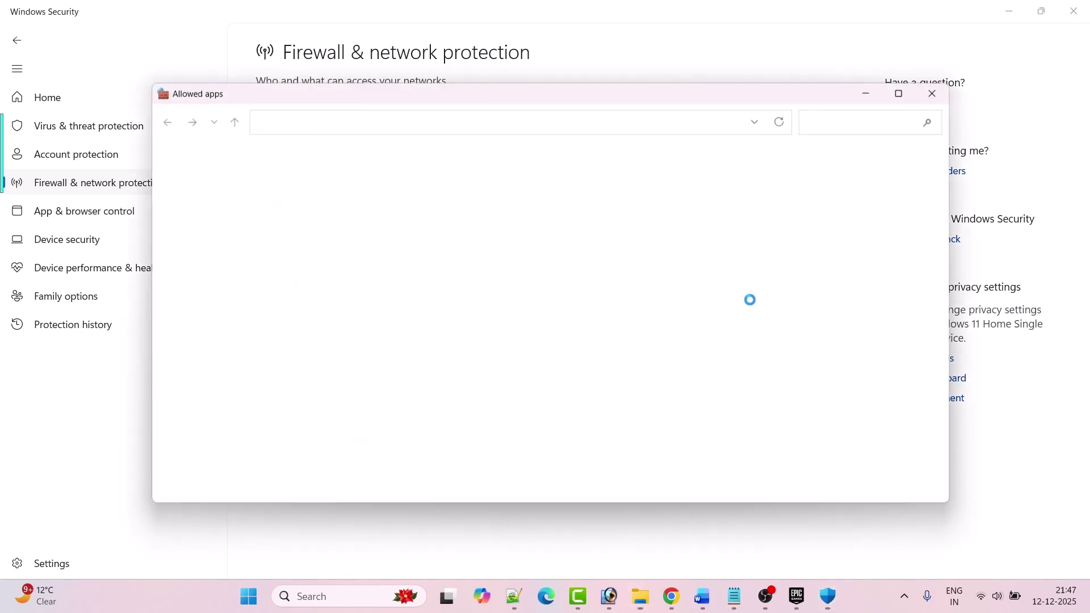
left_click(710, 200)
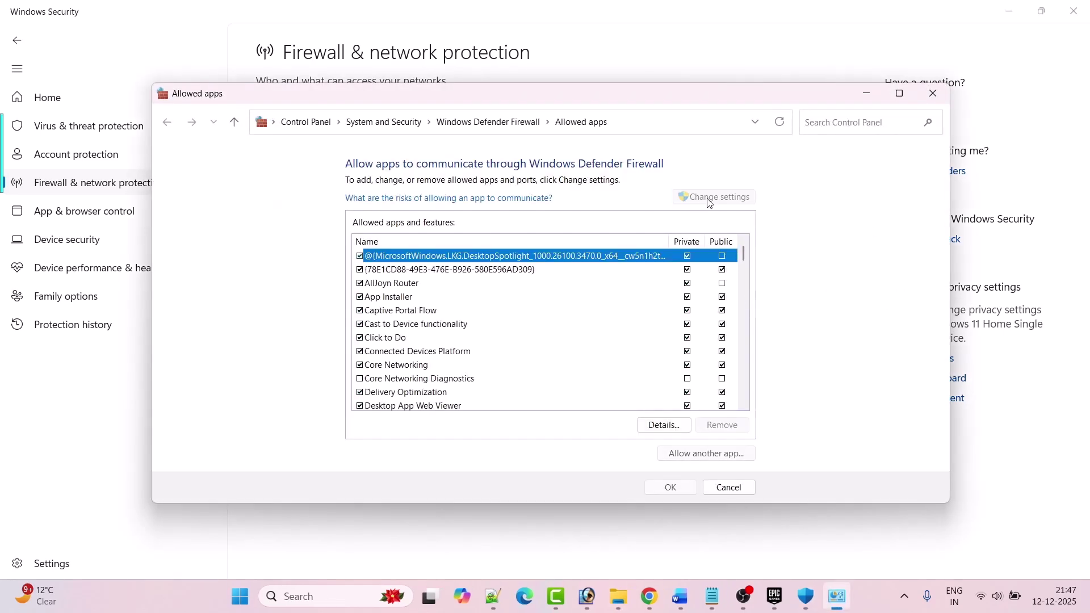
Step: Add the HogwartsLegacy exe from Program Files\Epic Games\HogwartsLegacy to the firewall allowed apps
left_click(713, 456)
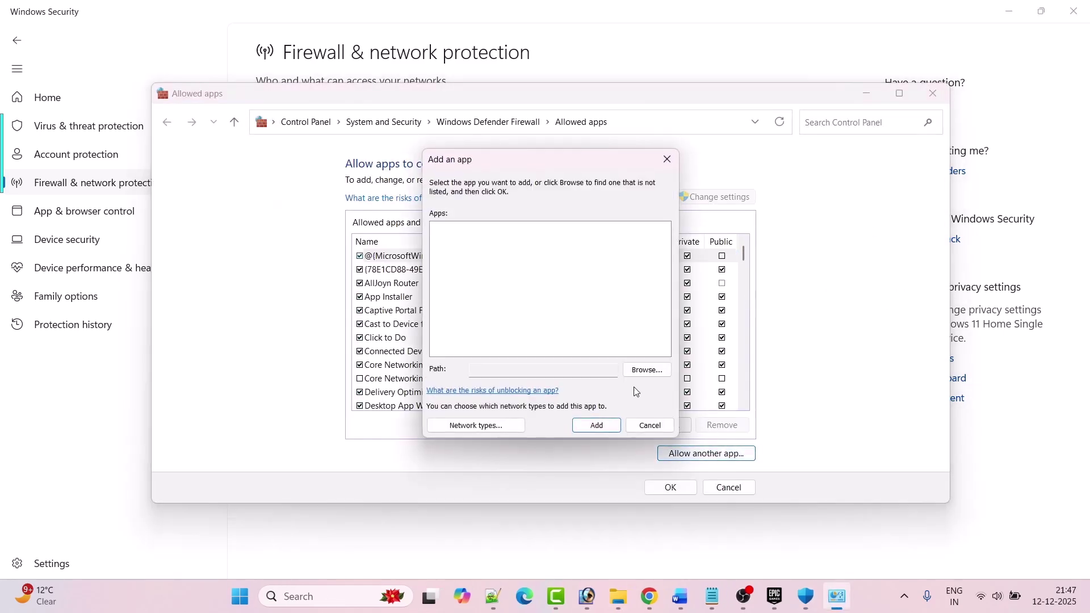
left_click(646, 369)
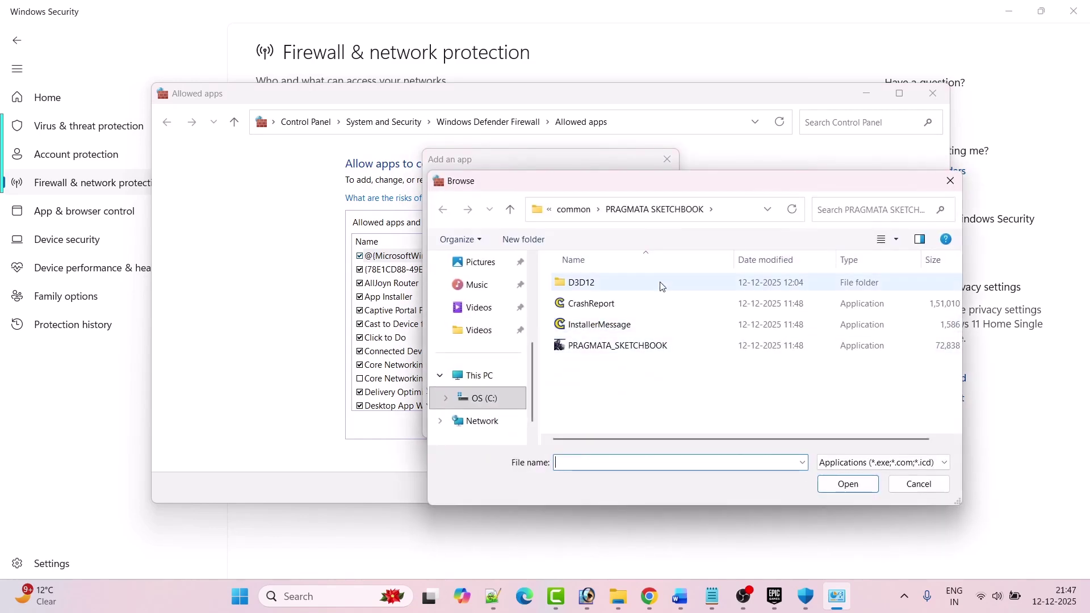
left_click(484, 397)
key("Up")
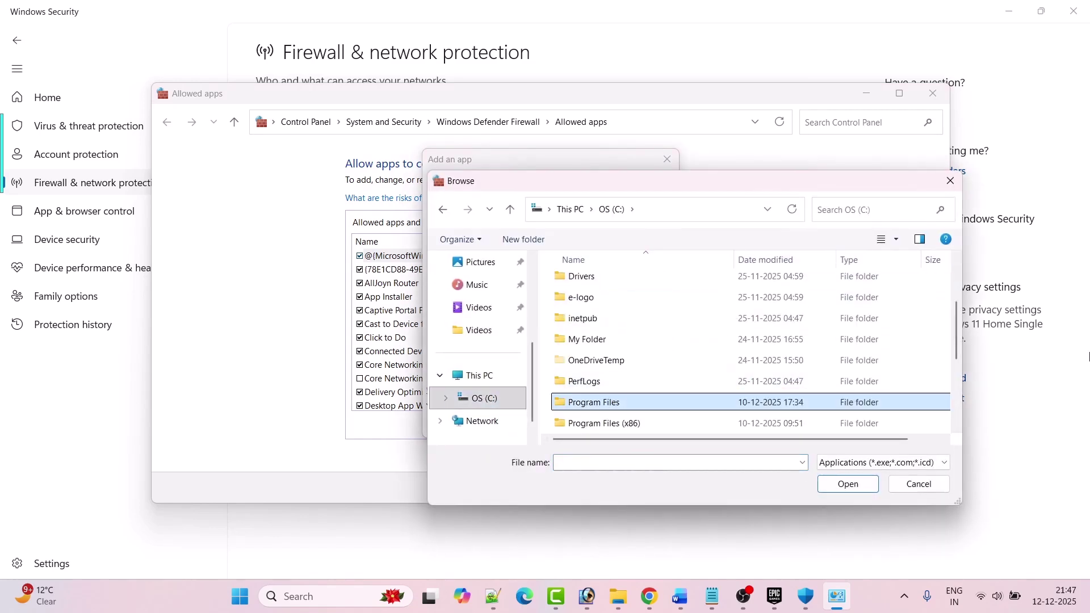
key("Return")
key("e")
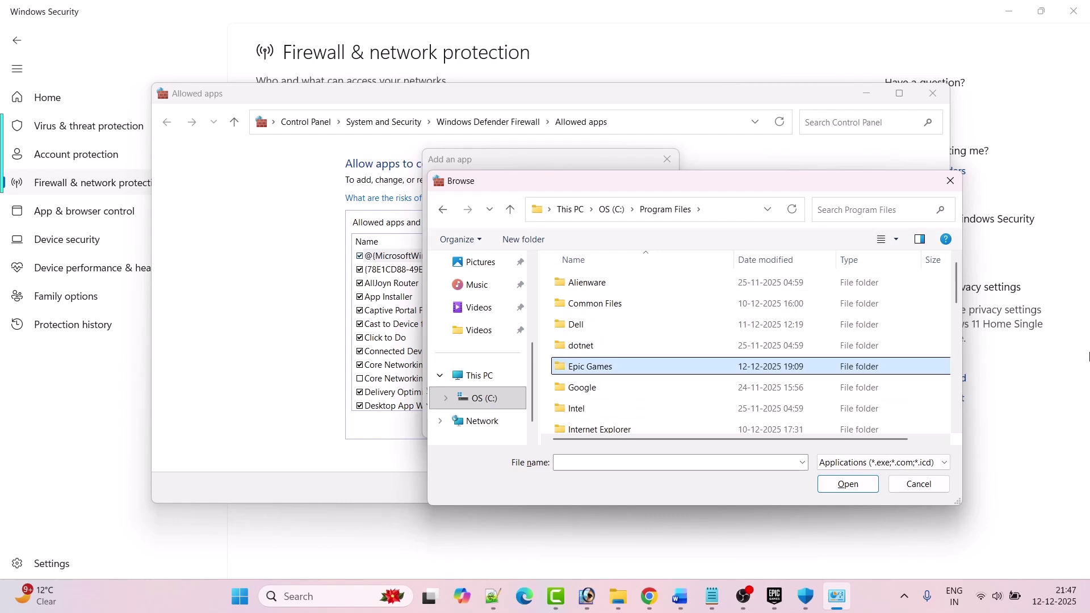
key("Return")
key("Down")
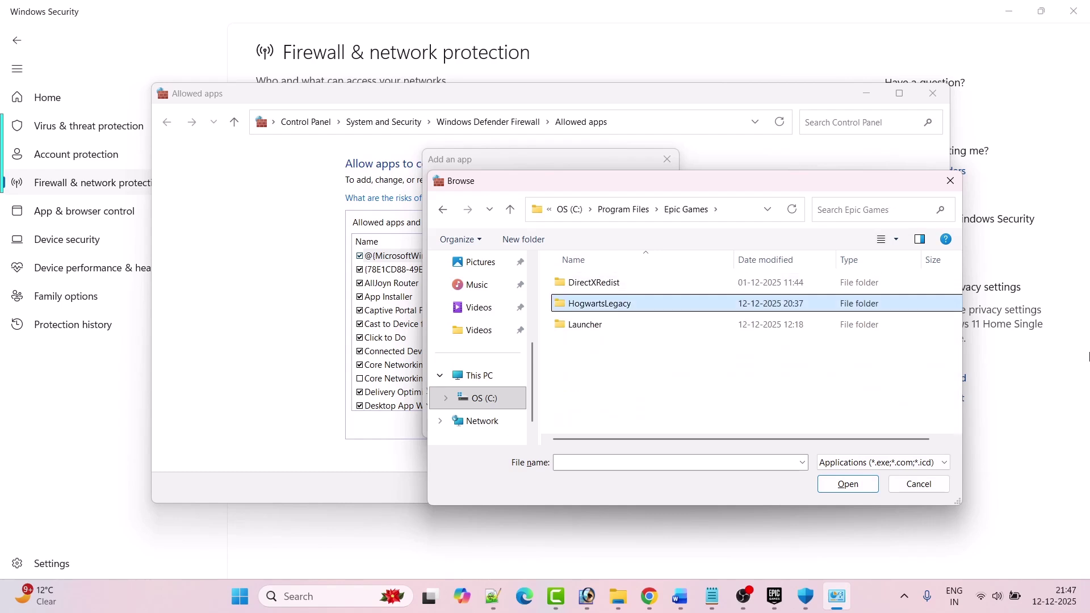
key("Return")
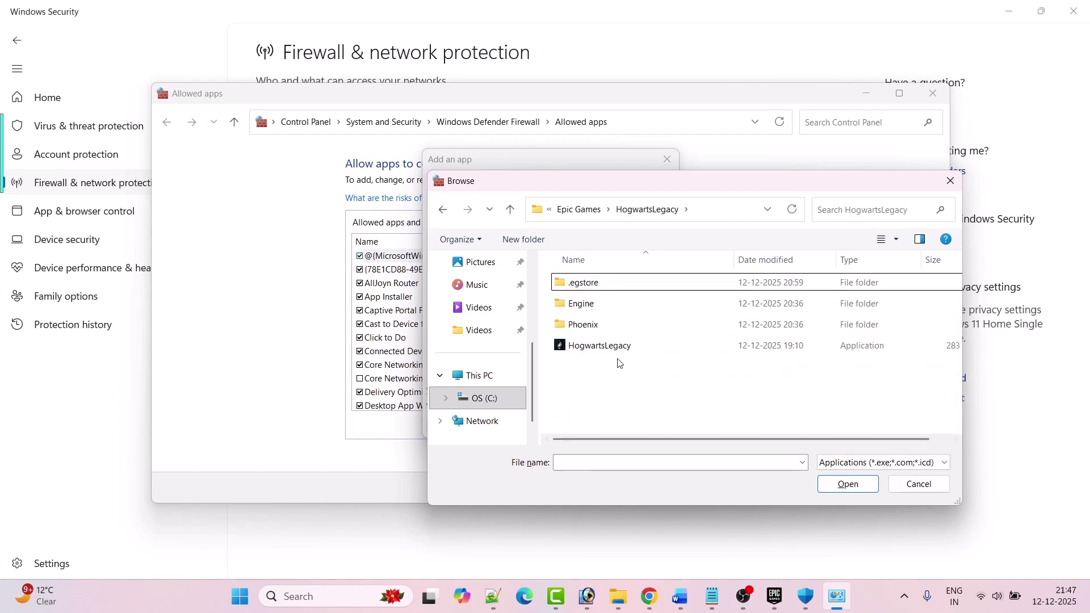
left_click(626, 349)
left_click(842, 489)
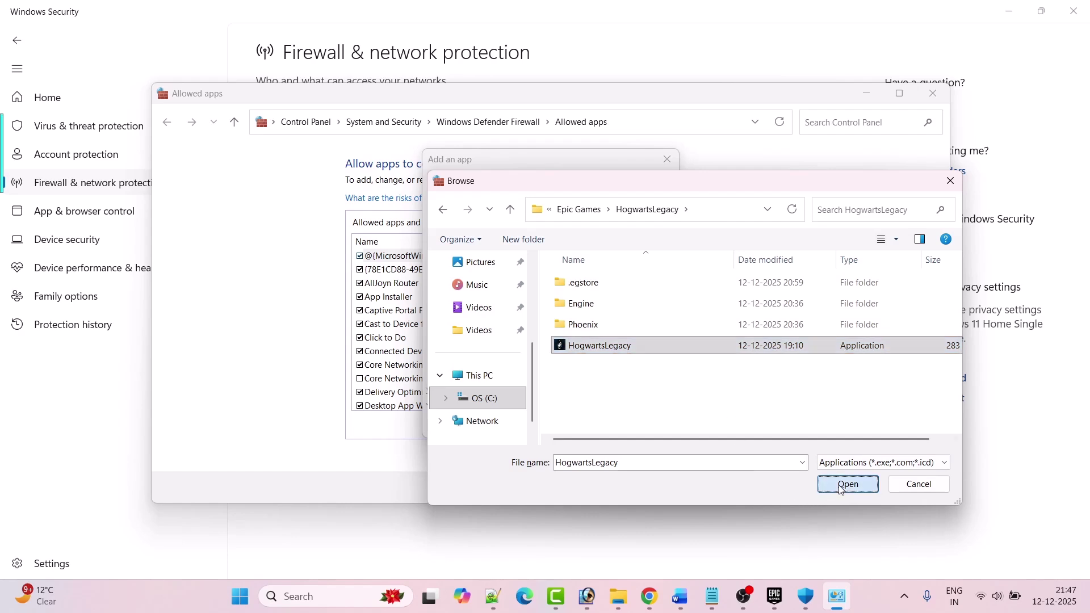
left_click(605, 427)
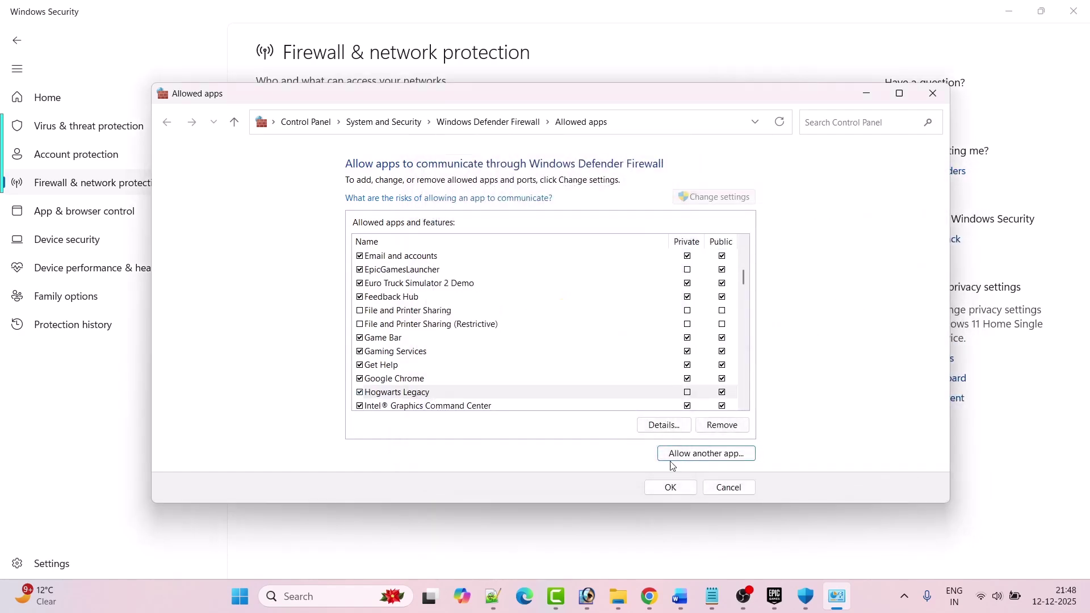
Step: Add the Phoenix\Binaries\Win64 HogwartsLegacy exe as well and save the firewall changes
left_click(707, 455)
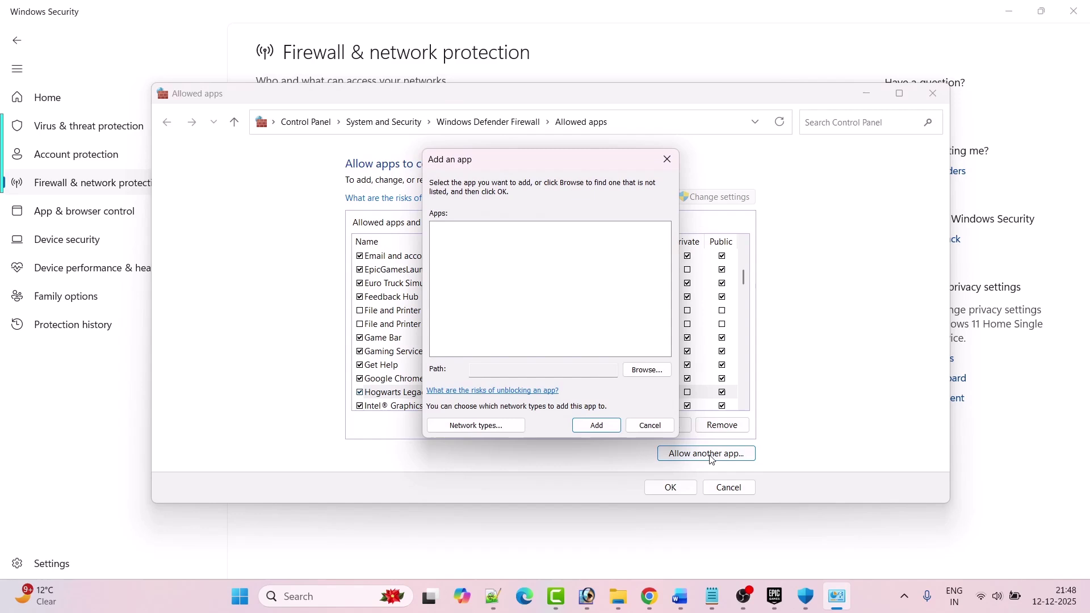
left_click(648, 372)
left_click(608, 324)
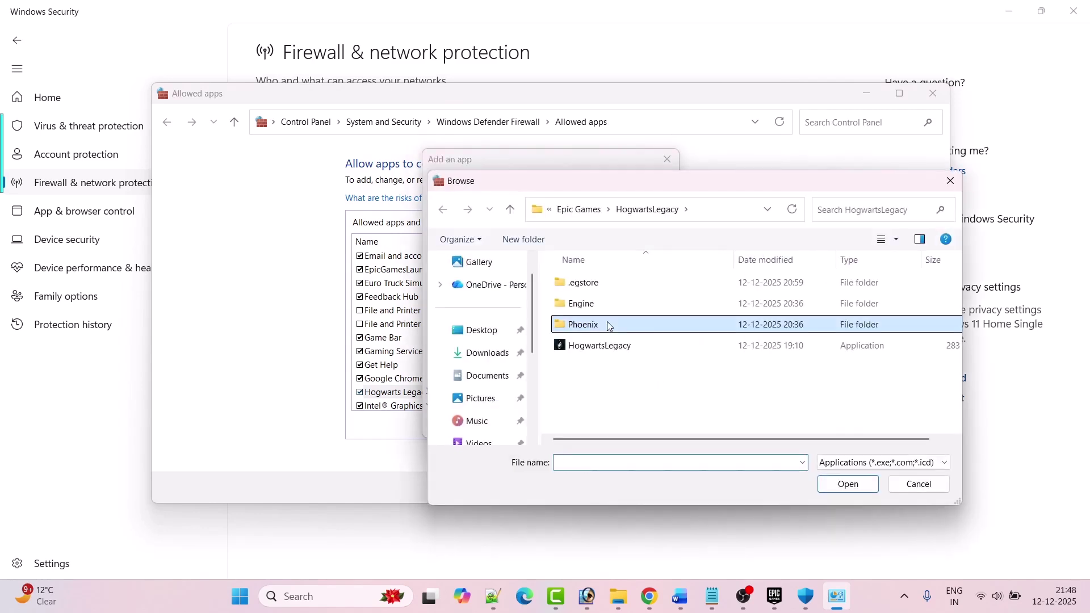
double_click(608, 324)
double_click(608, 284)
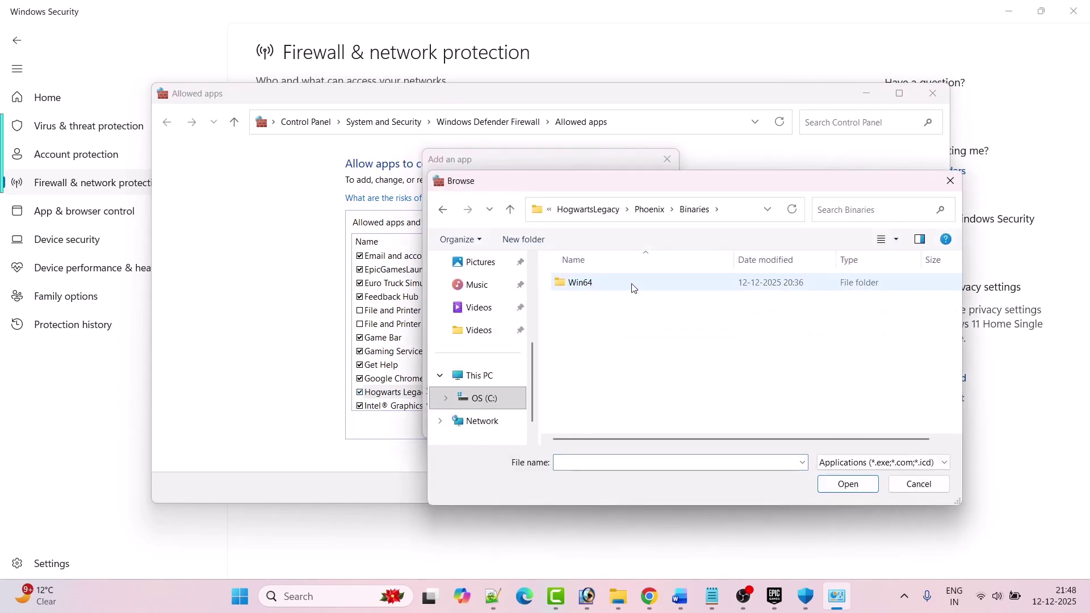
double_click(634, 288)
left_click(626, 285)
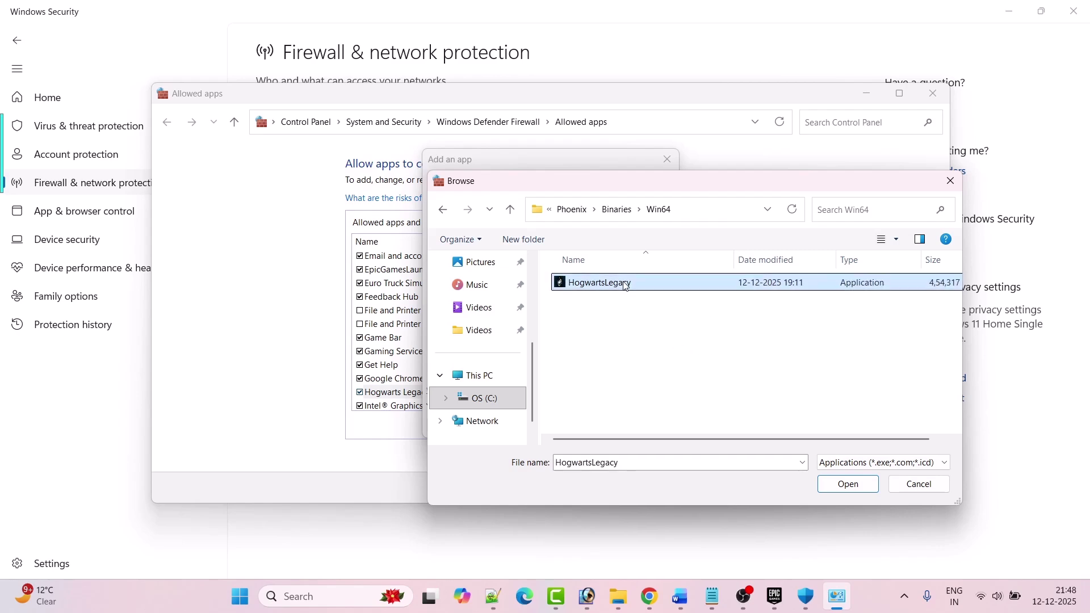
left_click(852, 487)
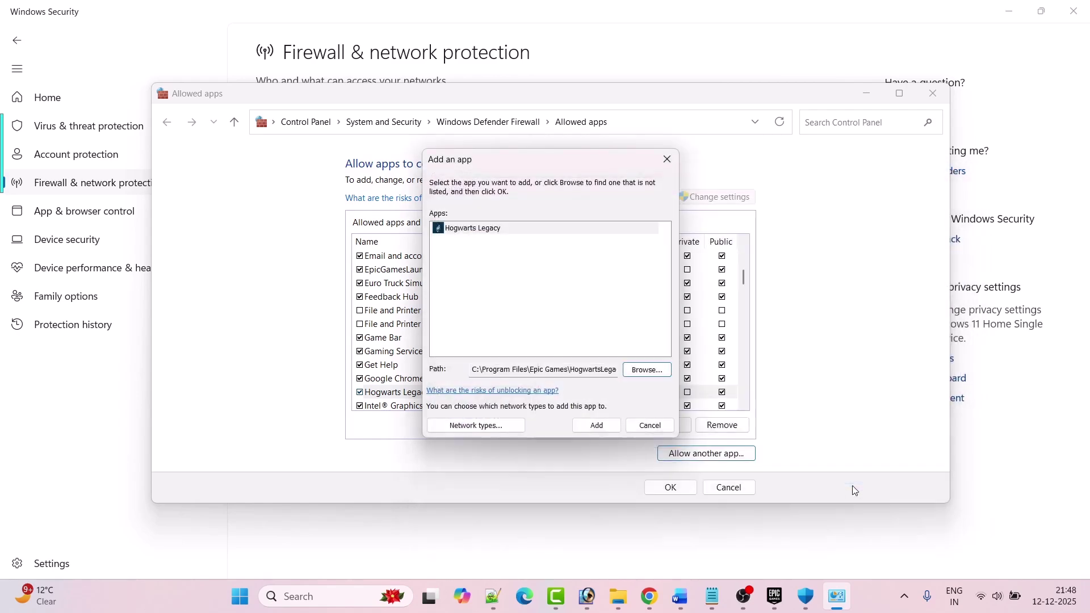
left_click(596, 426)
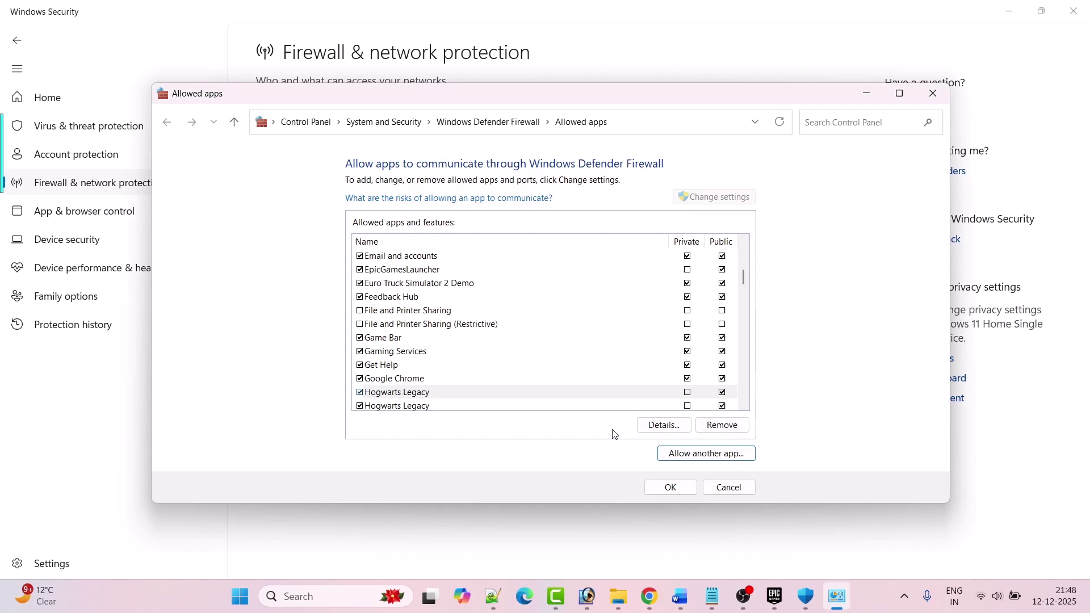
left_click(671, 489)
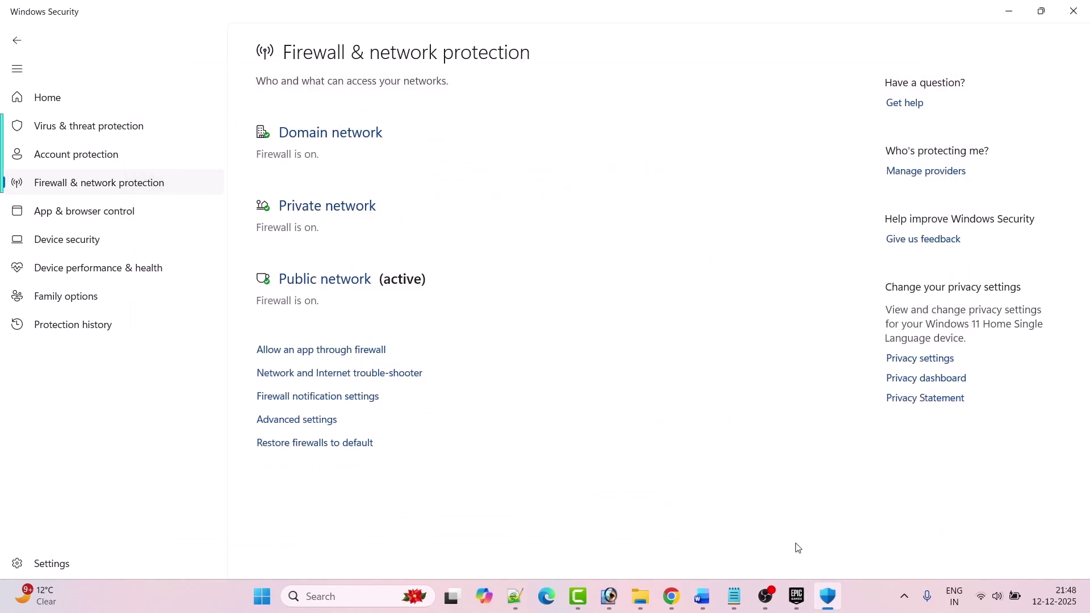
Step: Back in Word, scroll past Fix 2's antivirus advice to Fix 3's NVIDIA, AMD and Intel driver links
left_click(797, 596)
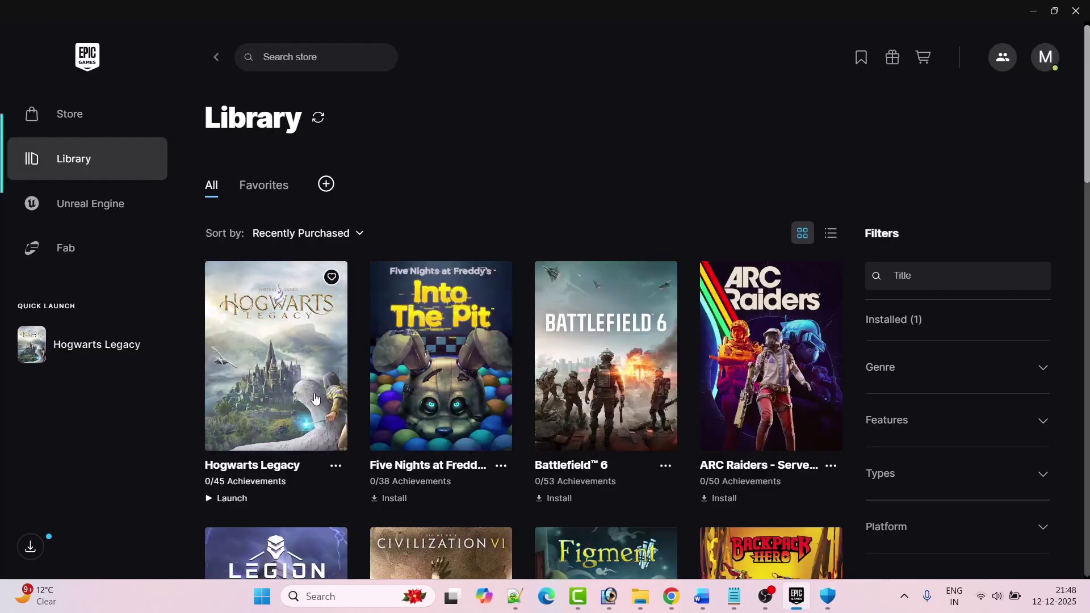
left_click(702, 596)
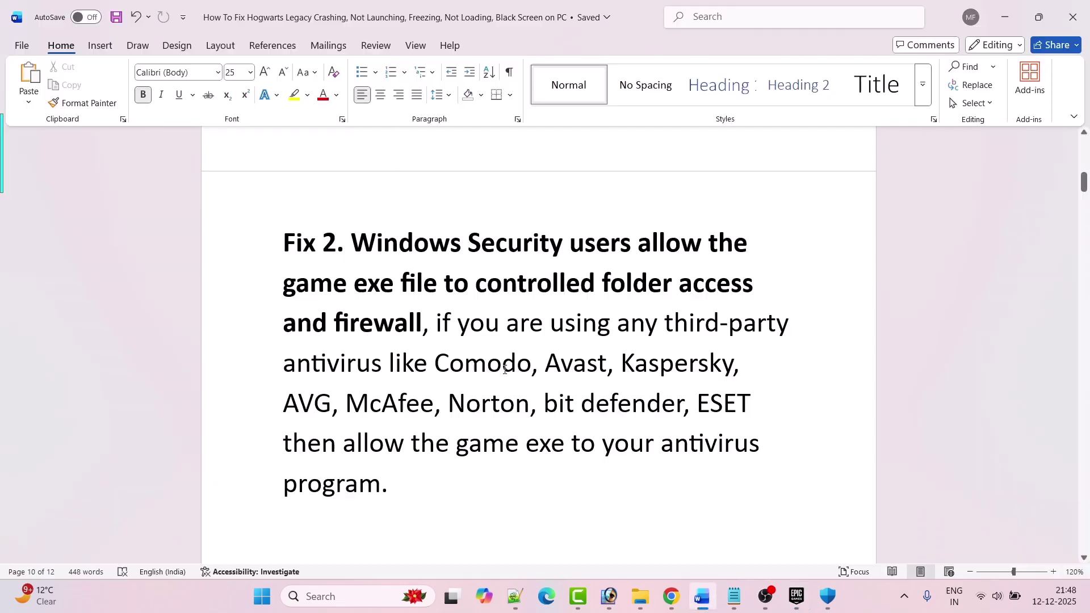
scroll(505, 369, "down", 1)
scroll(502, 354, "down", 1)
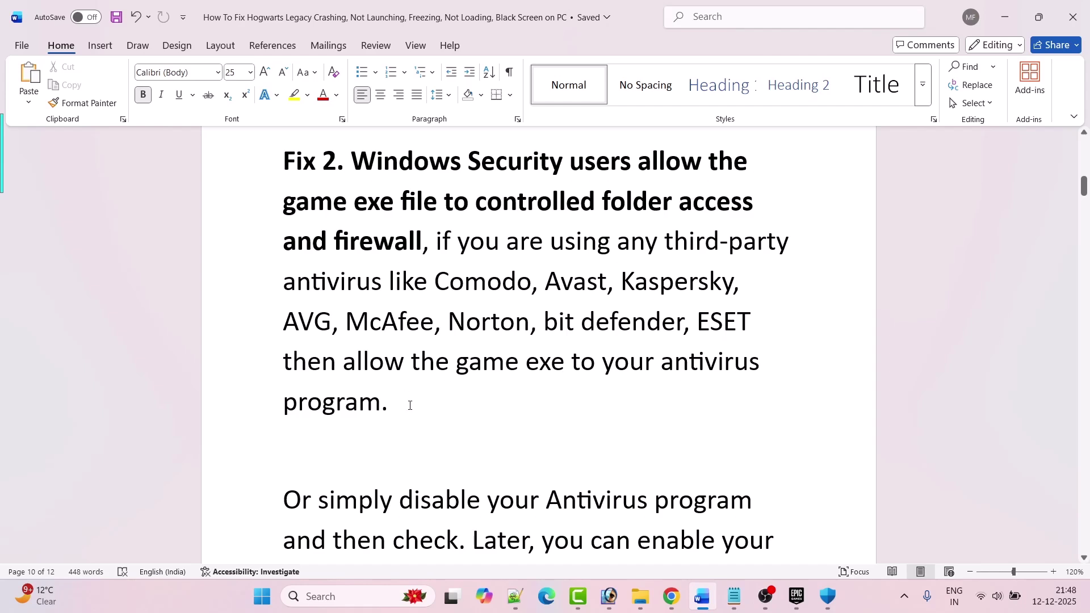
scroll(475, 386, "down", 3)
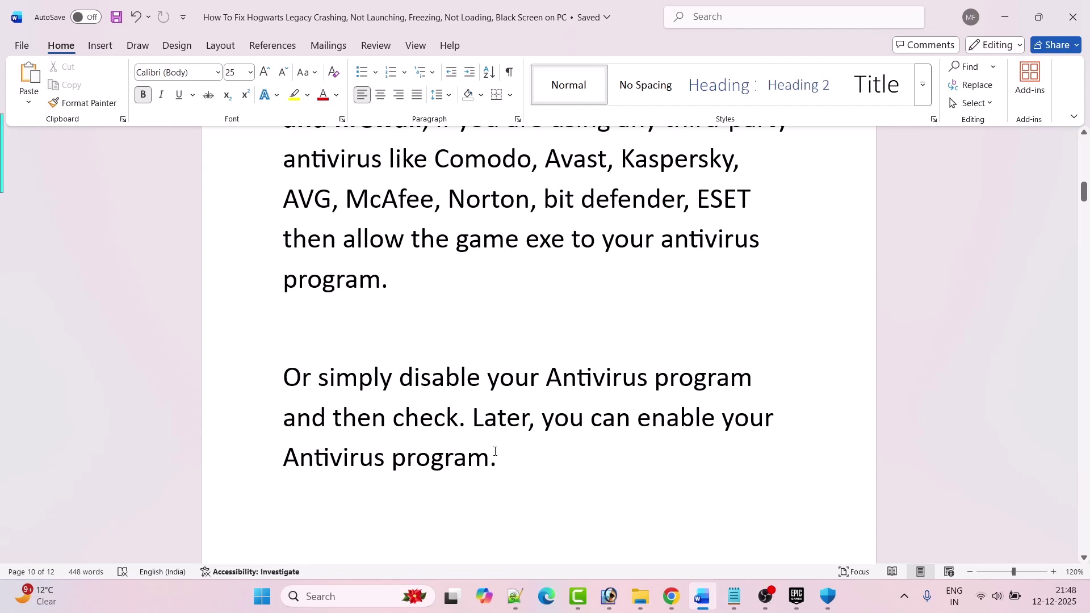
scroll(549, 430, "down", 10)
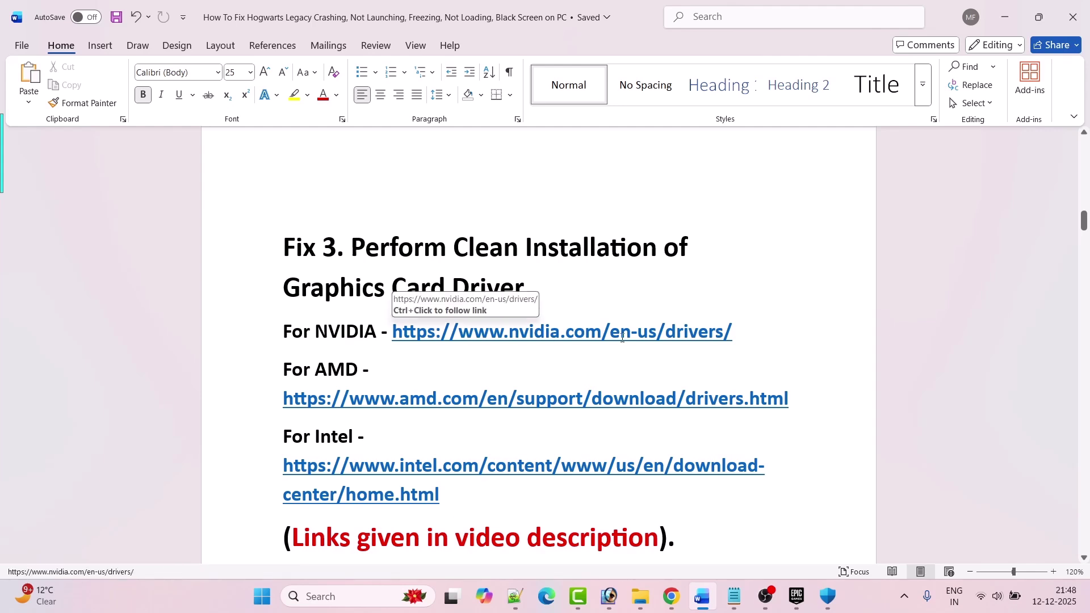
Step: Scroll through the Fix 3 section and select the NVIDIA drivers link text
scroll(621, 339, "down", 1)
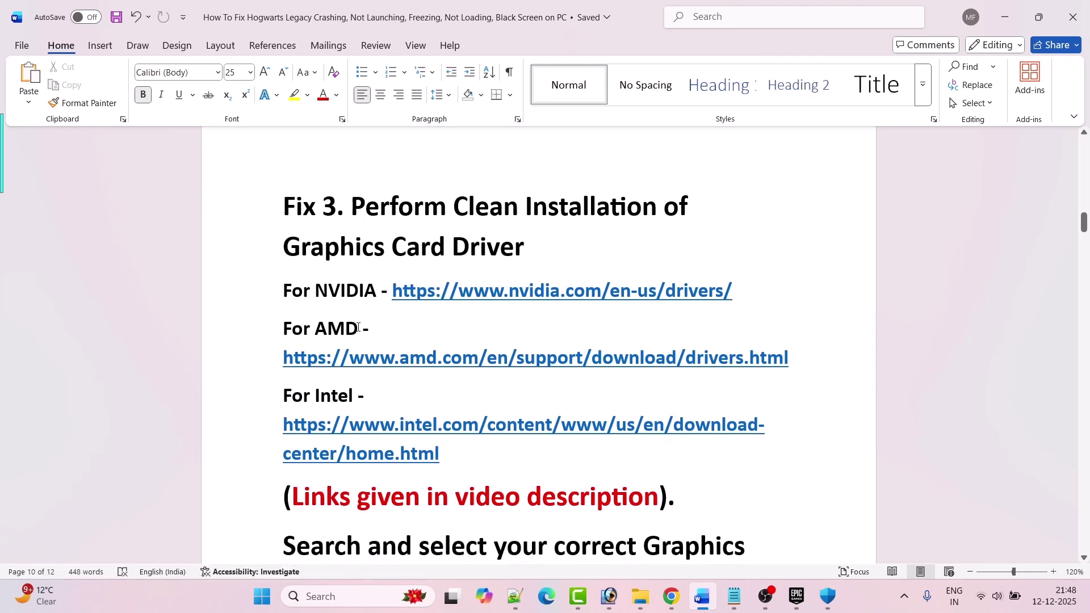
scroll(341, 367, "down", 1)
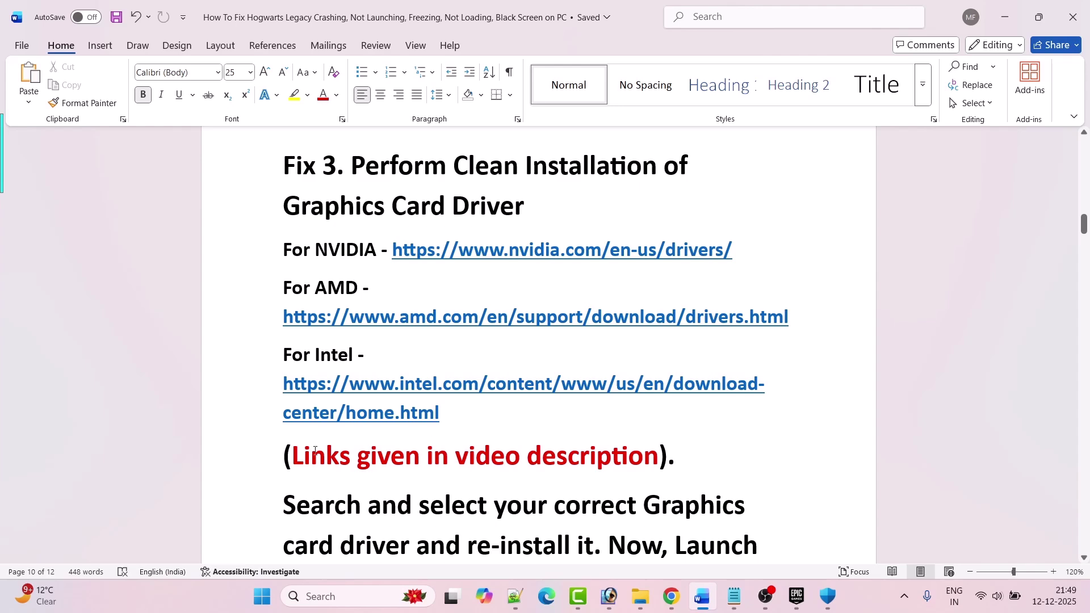
left_click_drag(294, 456, 659, 458)
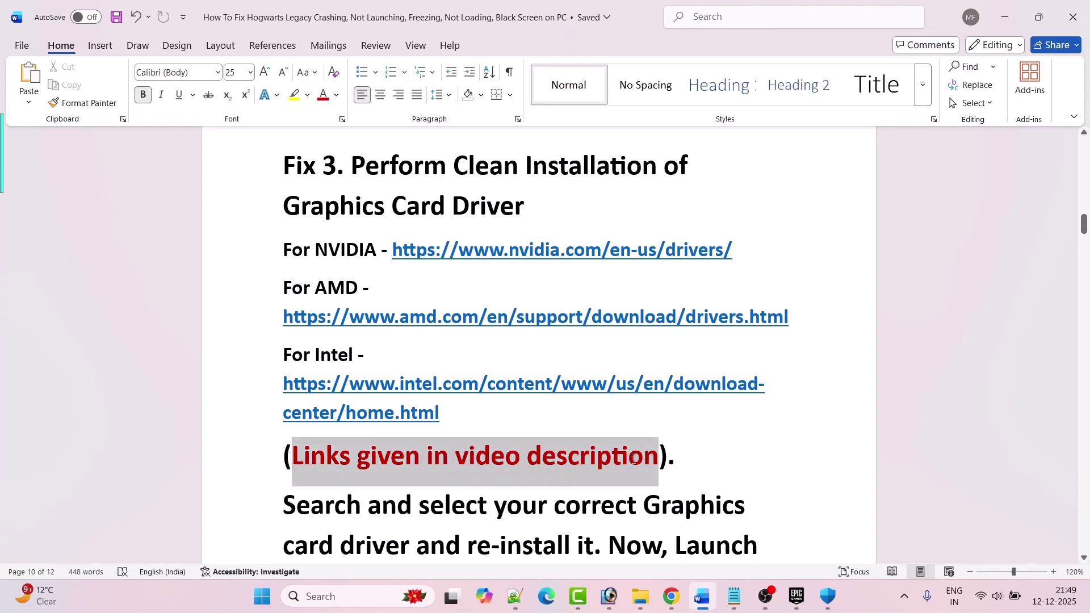
left_click(768, 458)
scroll(470, 440, "down", 2)
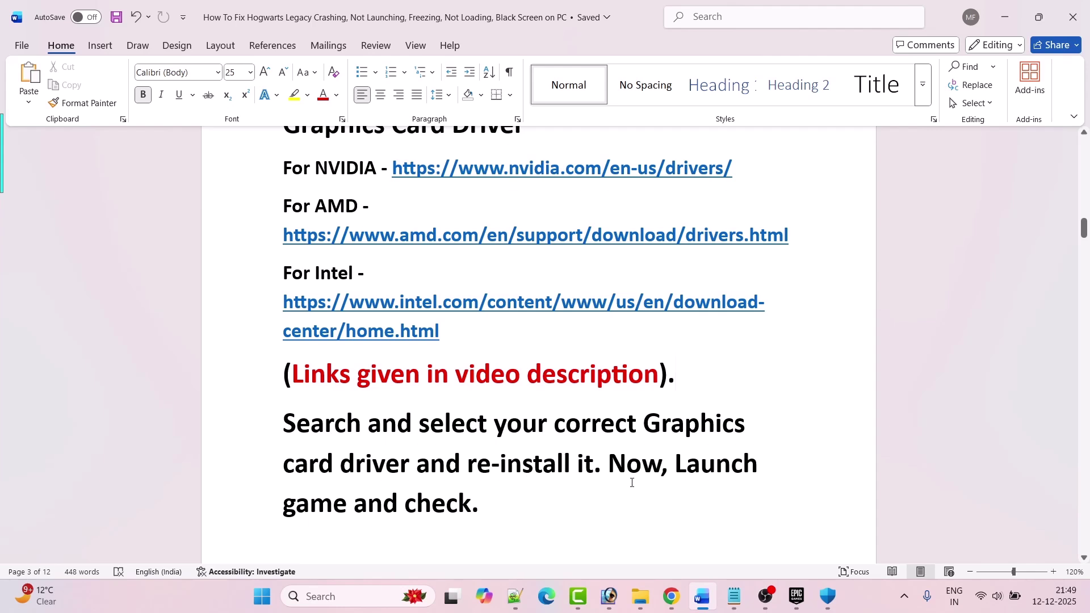
scroll(552, 494, "up", 1)
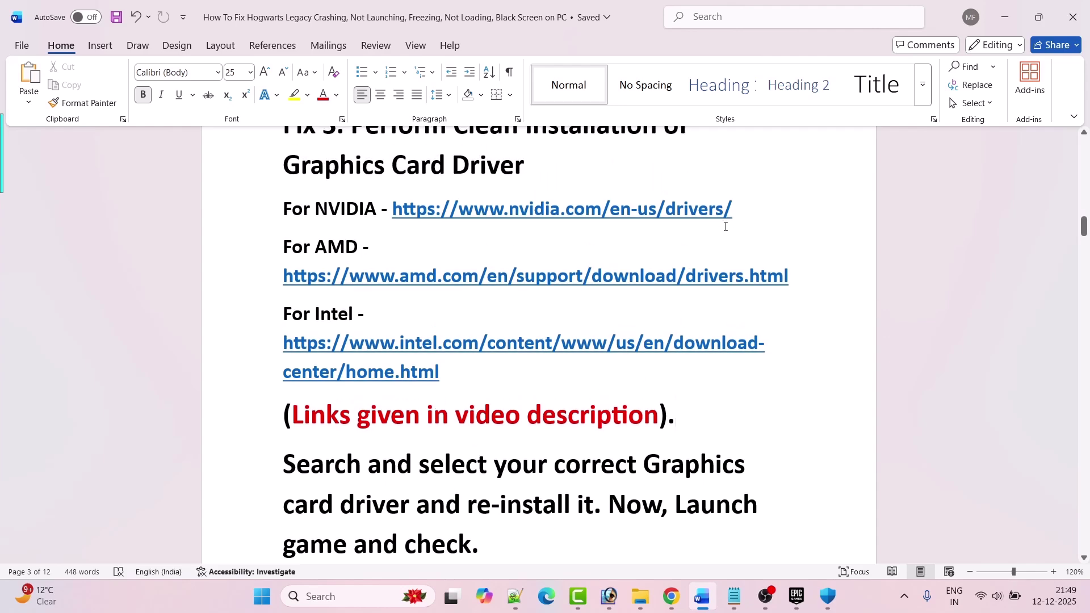
left_click_drag(746, 211, 398, 211)
Step: Find RTX 3050 drivers in Chrome, download Game Ready Driver 591.44, and return to Word
key("alt+Tab")
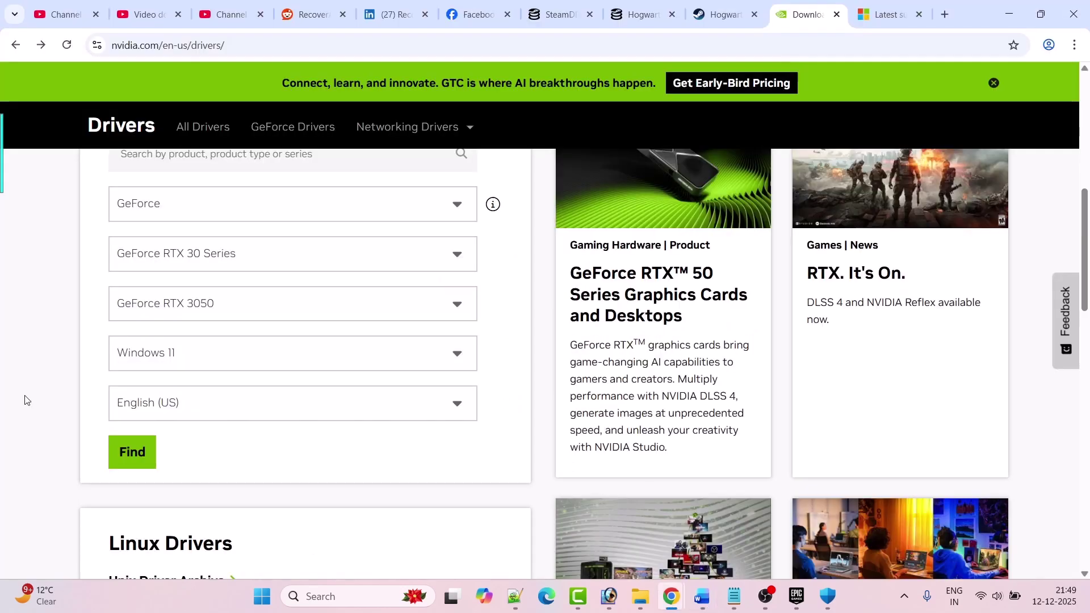
scroll(25, 401, "up", 2)
scroll(25, 400, "down", 2)
left_click(136, 461)
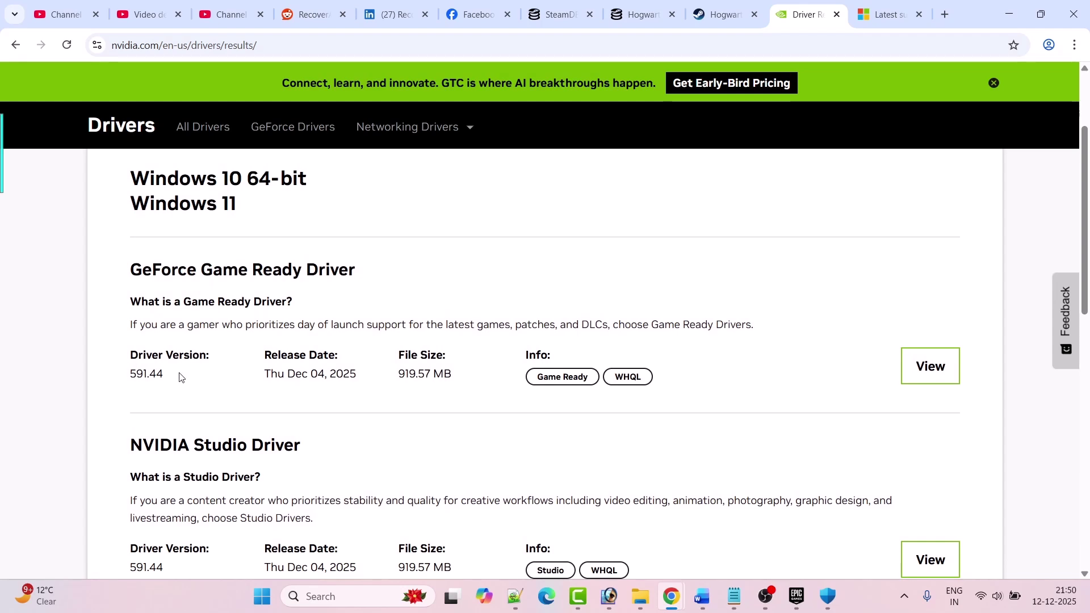
left_click(934, 376)
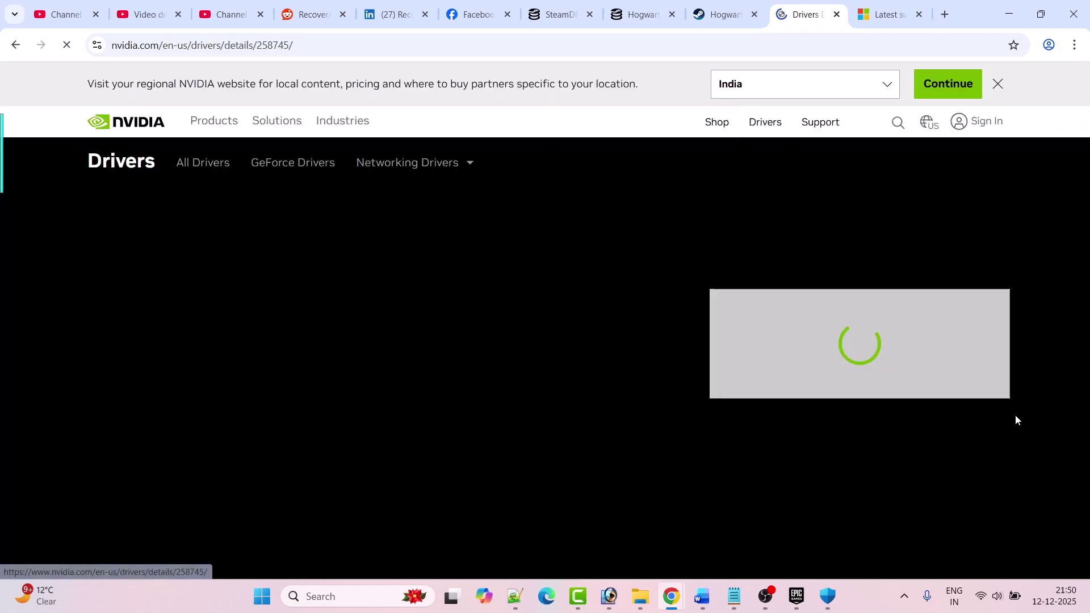
left_click(226, 528)
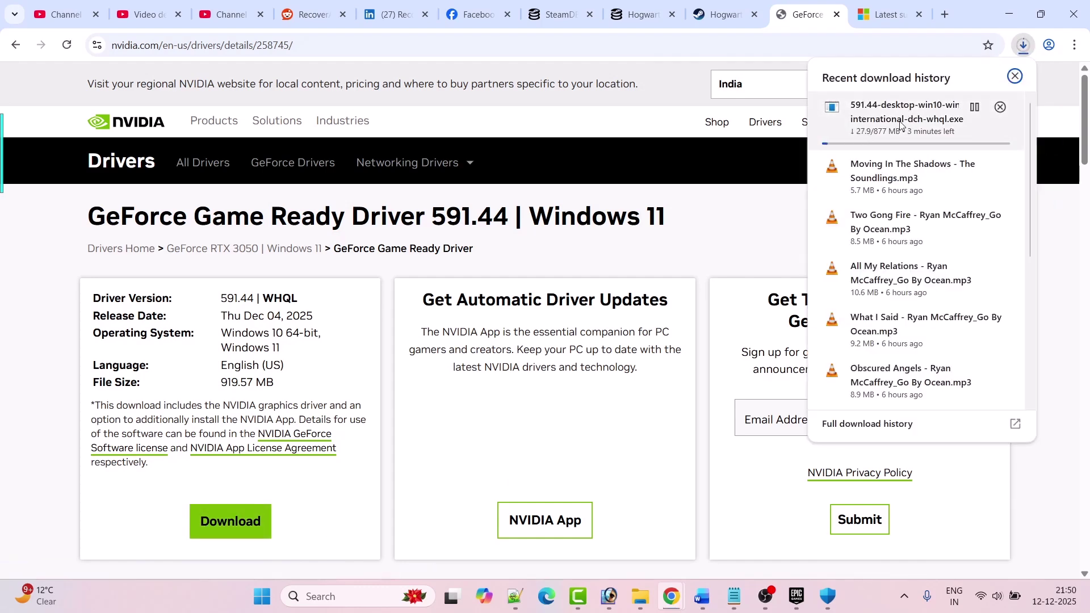
left_click(702, 596)
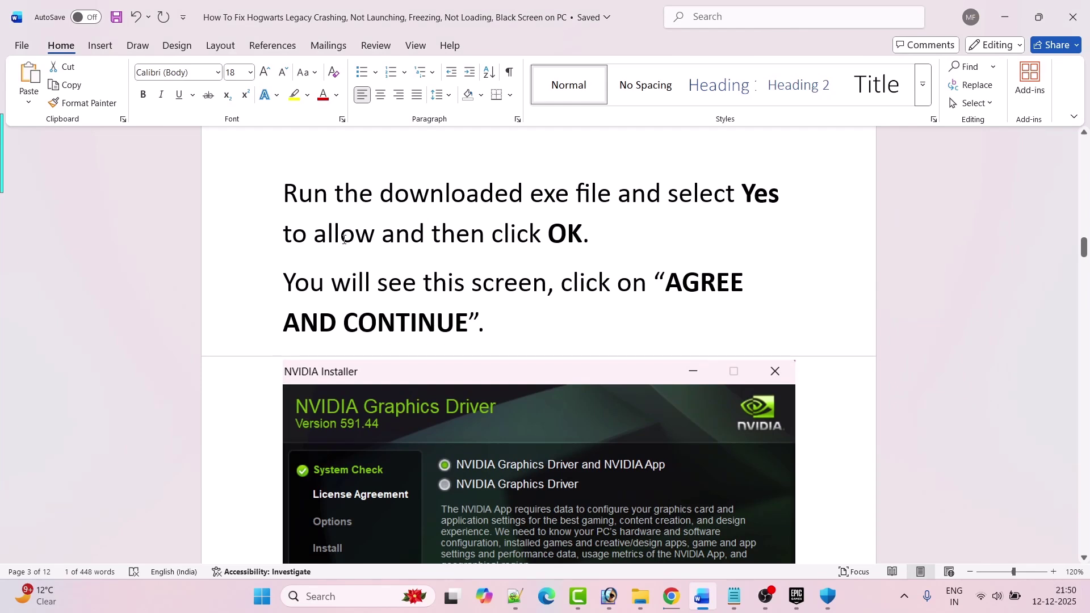
Step: Scroll the Word guide past the NVIDIA installer screenshots and restart advice to the Fix 4 heading
scroll(589, 261, "down", 5)
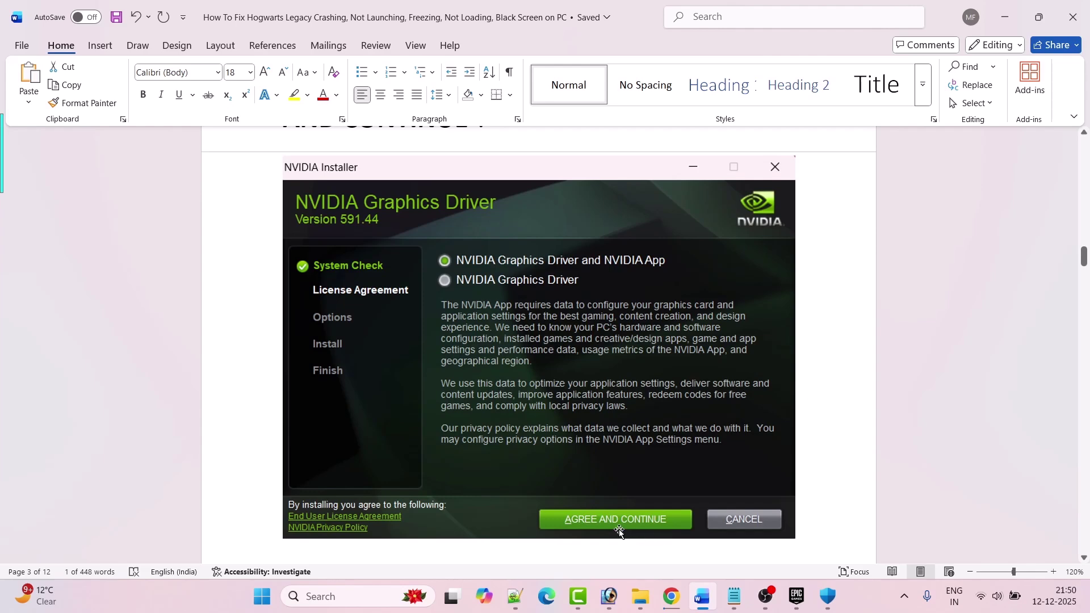
scroll(570, 400, "down", 7)
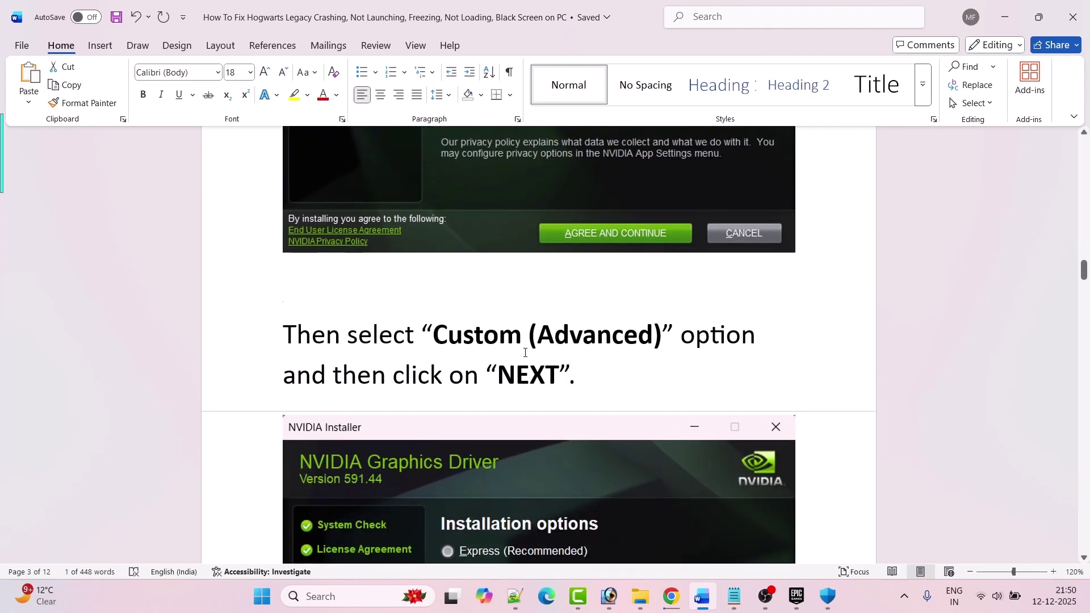
scroll(525, 353, "down", 6)
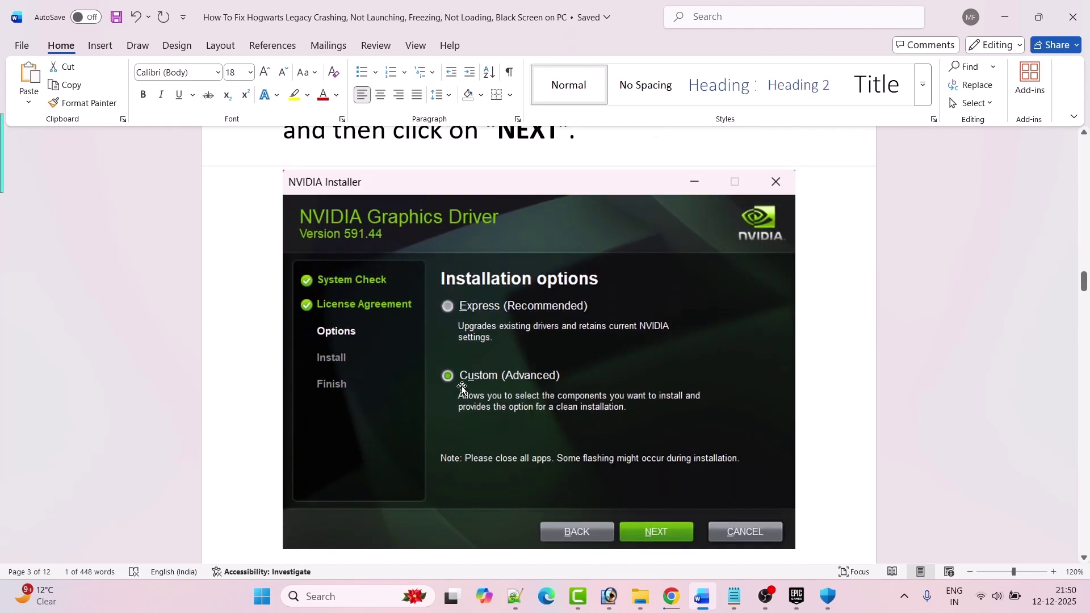
scroll(625, 426, "down", 1)
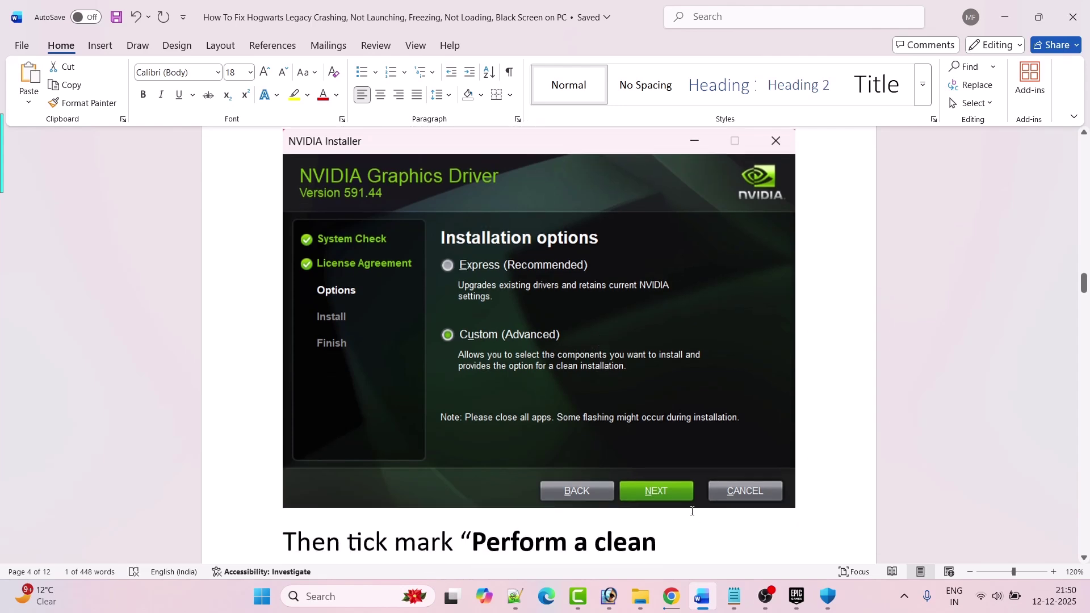
scroll(506, 417, "down", 6)
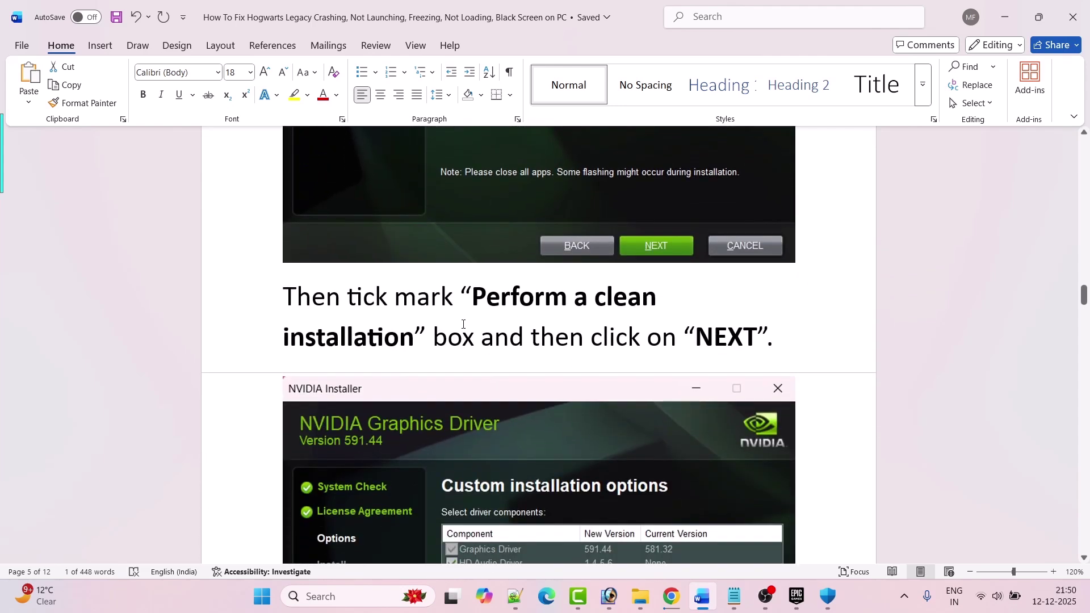
scroll(577, 348, "down", 1)
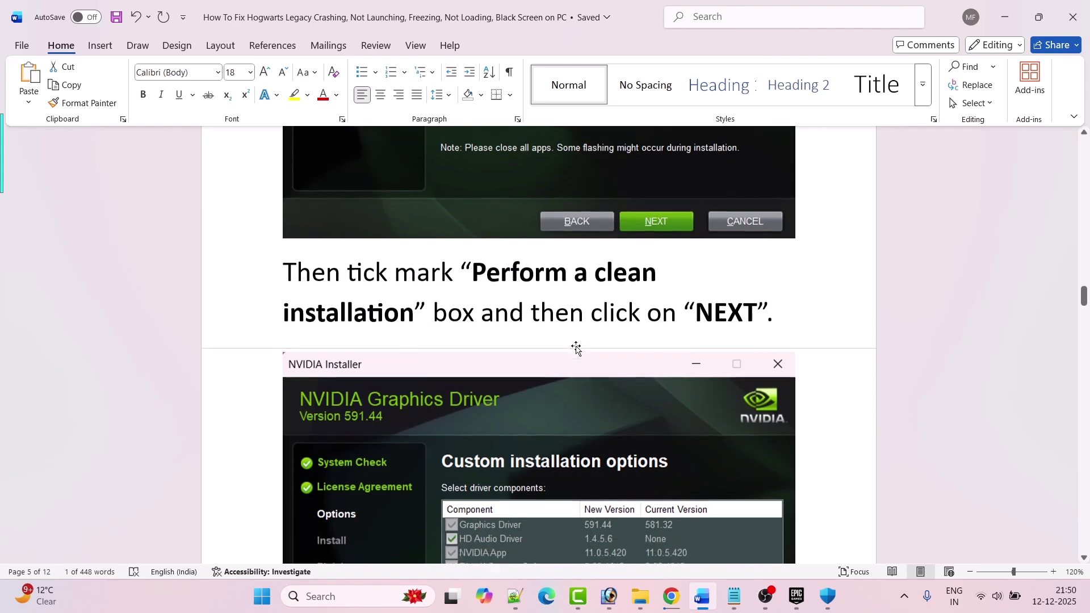
scroll(706, 316, "down", 5)
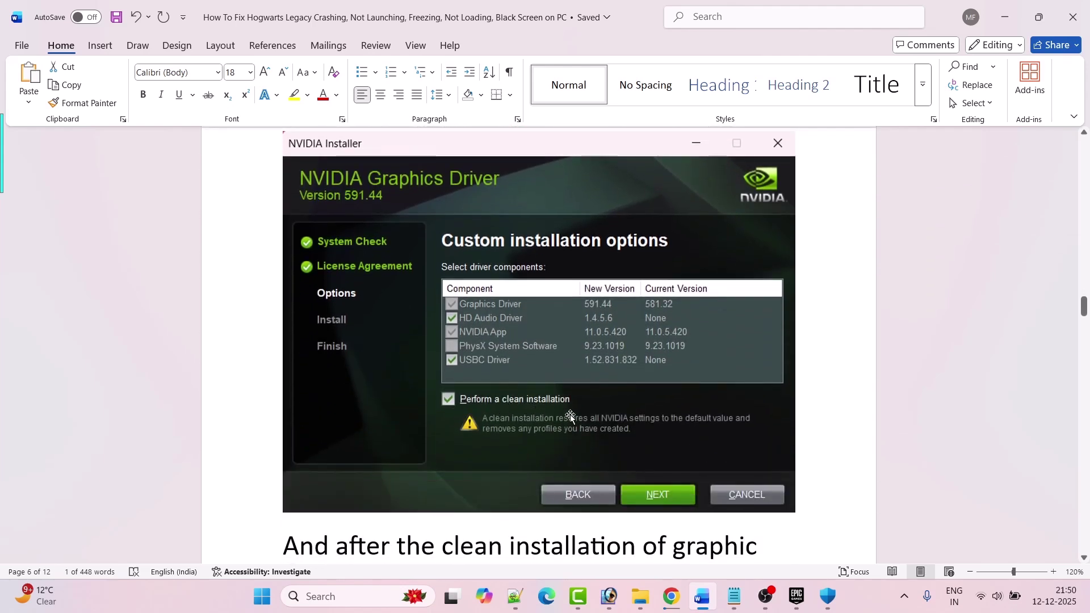
scroll(461, 401, "down", 3)
scroll(455, 398, "down", 2)
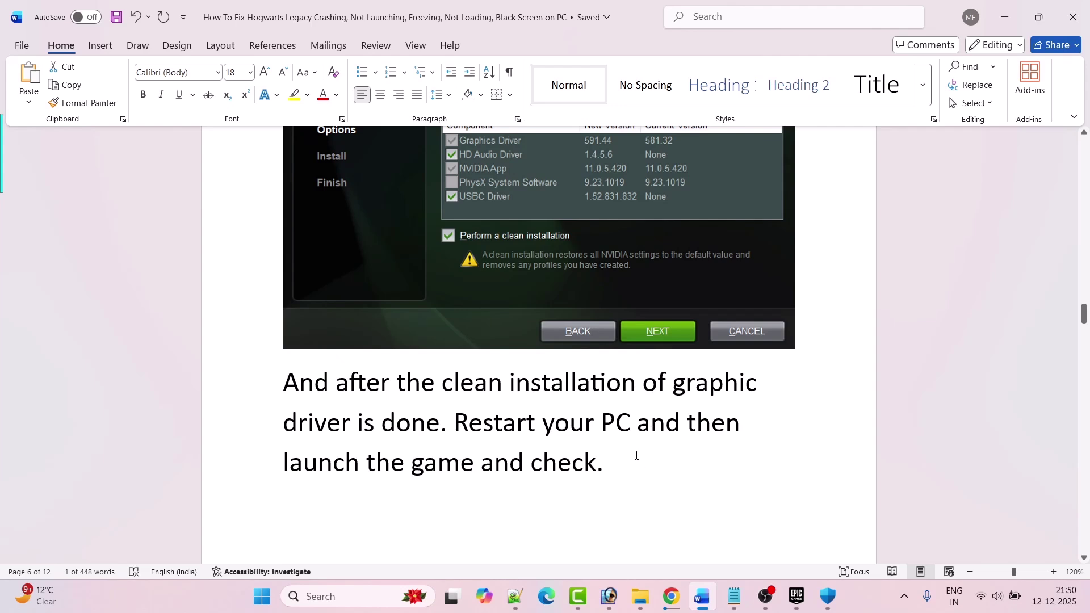
scroll(636, 456, "down", 10)
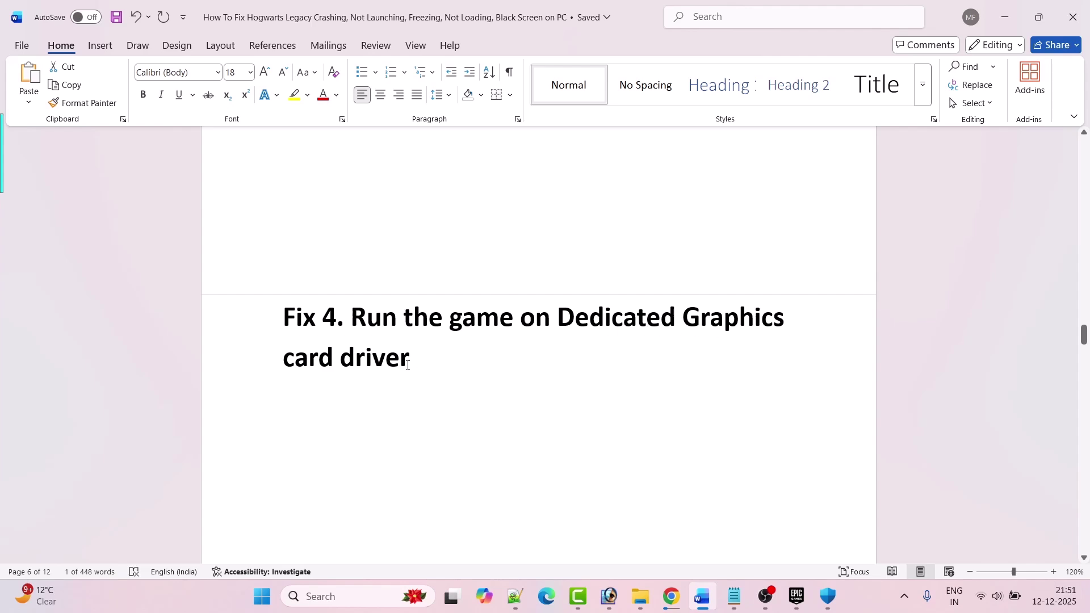
Step: Highlight the Fix 4 heading, then search 'graphics' and open the Graphics settings page
triple_click(432, 366)
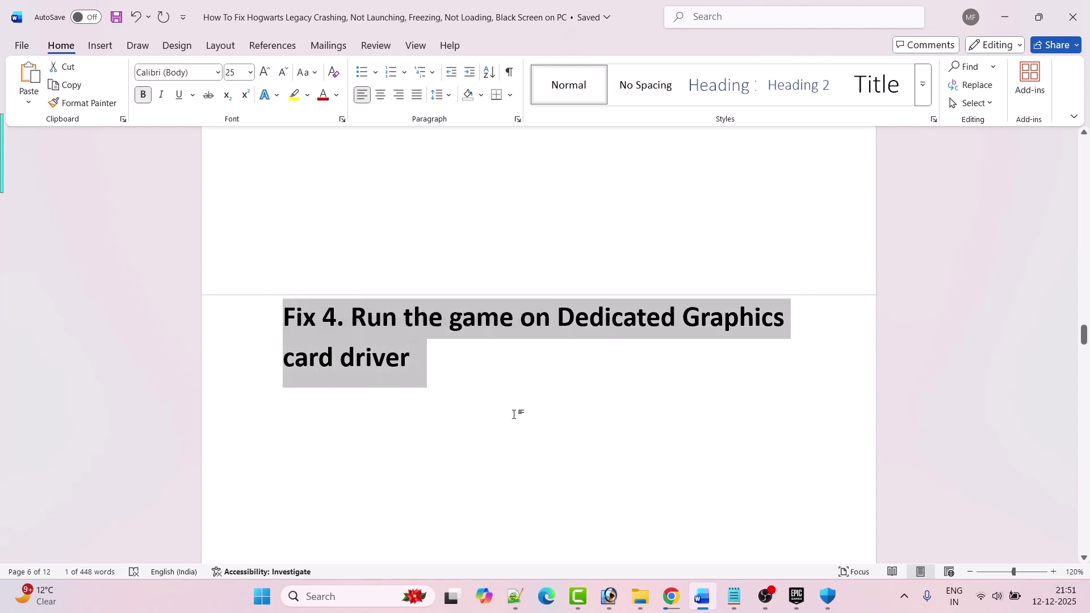
left_click(485, 383)
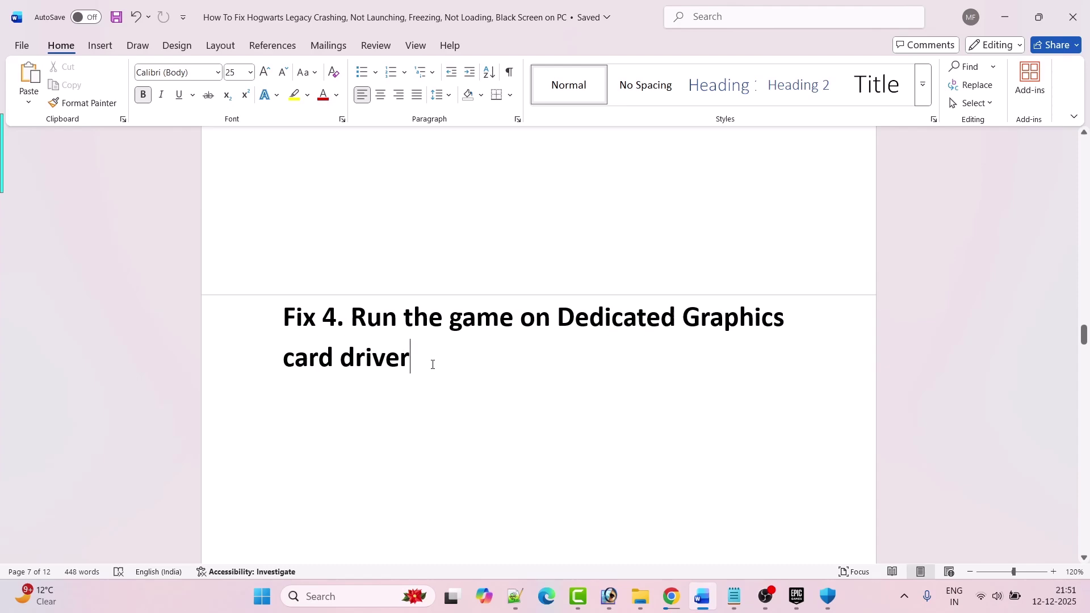
left_click(342, 596)
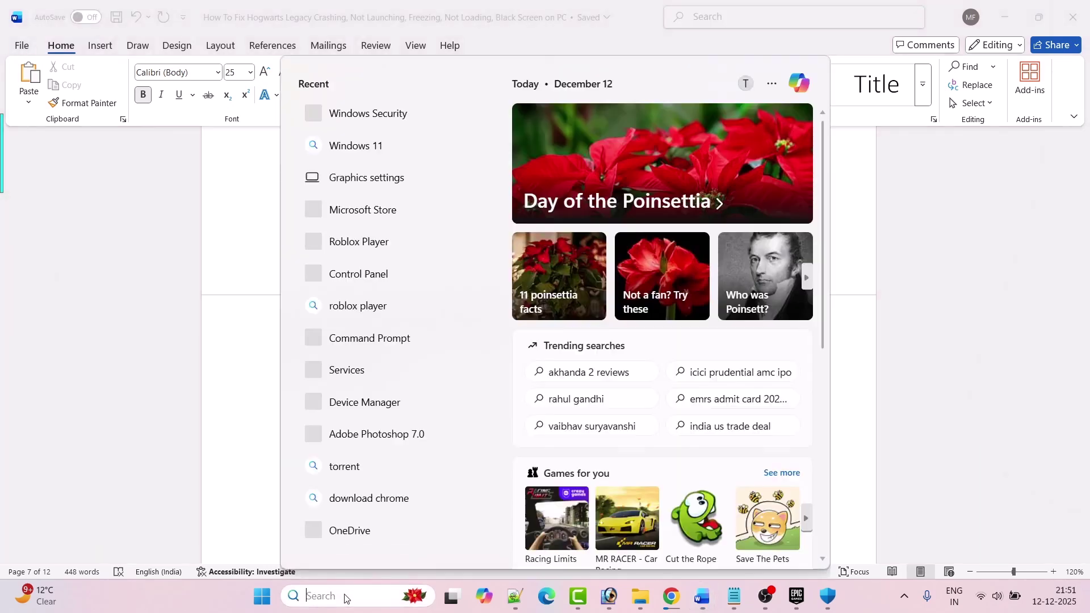
type("graphics")
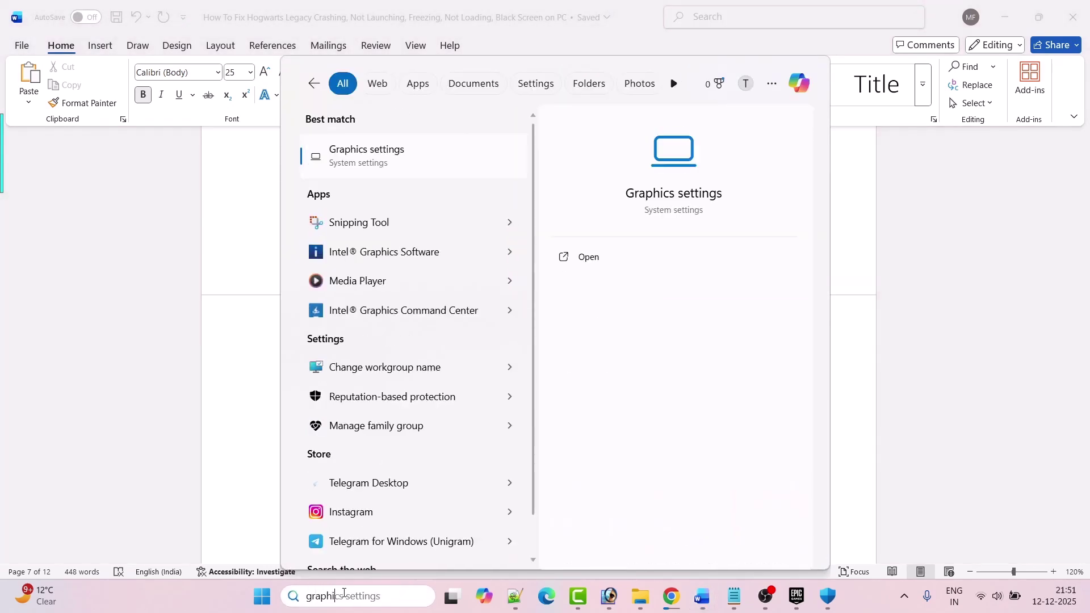
left_click(621, 265)
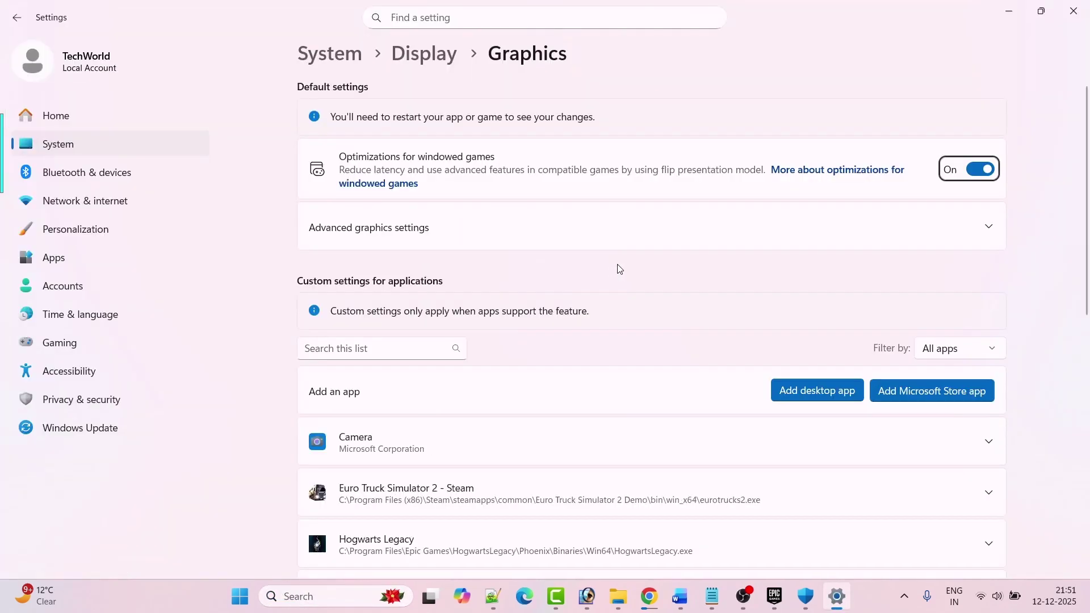
Step: Add HogwartsLegacy.exe from Program Files\Epic Games\HogwartsLegacy and set it to High Performance NVIDIA graphics
left_click(825, 397)
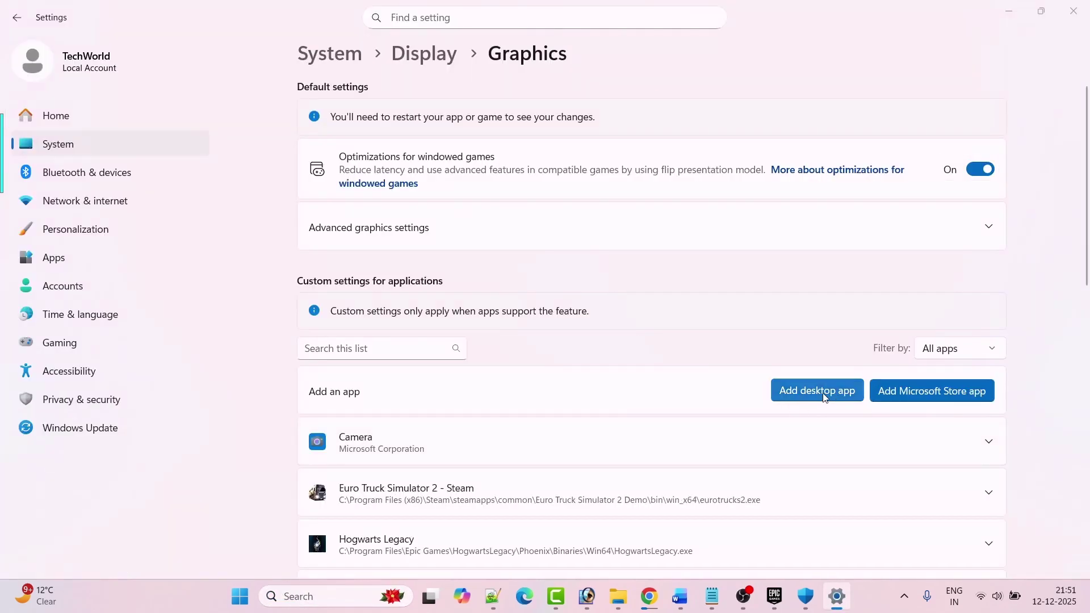
left_click(44, 236)
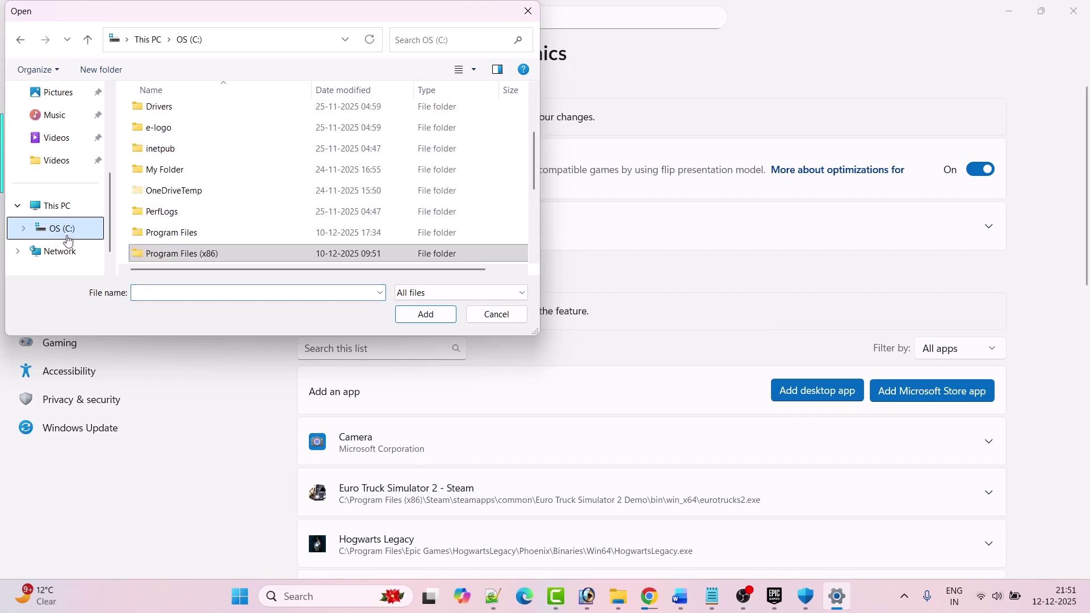
left_click(210, 239)
double_click(210, 238)
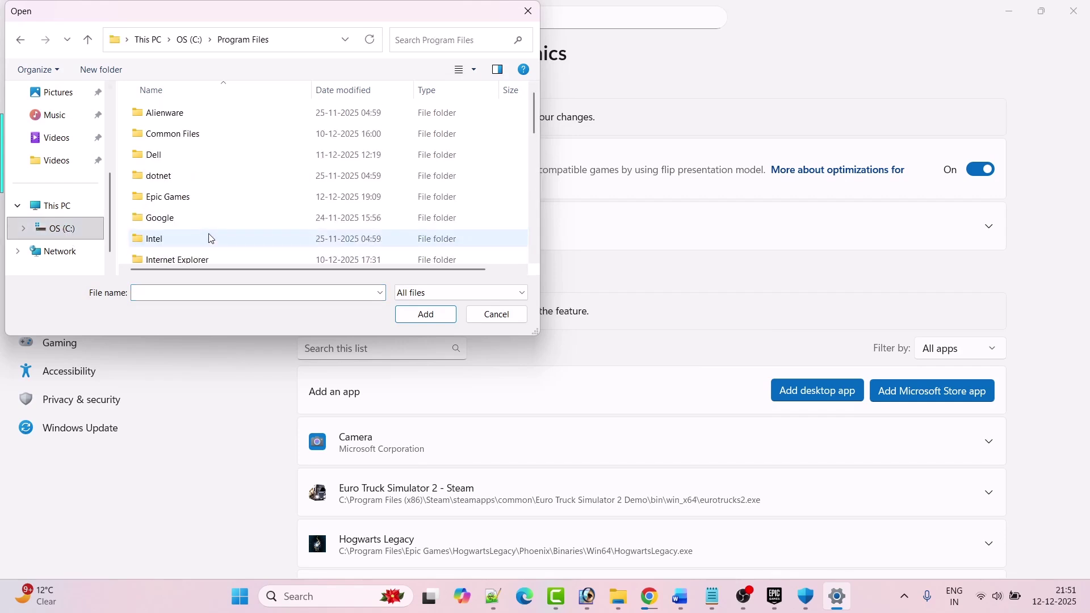
left_click(227, 199)
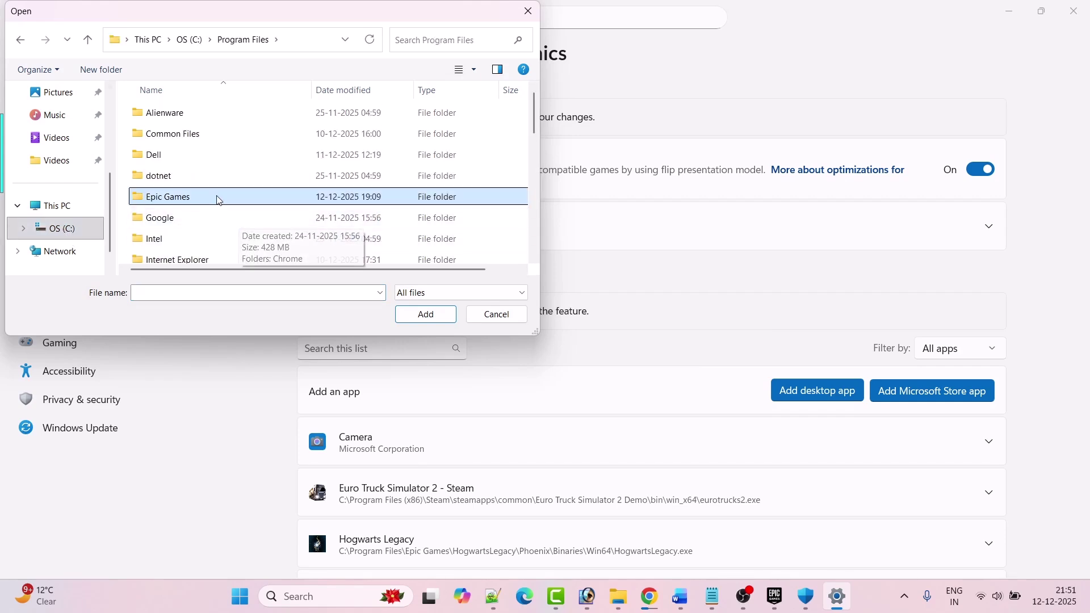
double_click(218, 200)
double_click(213, 139)
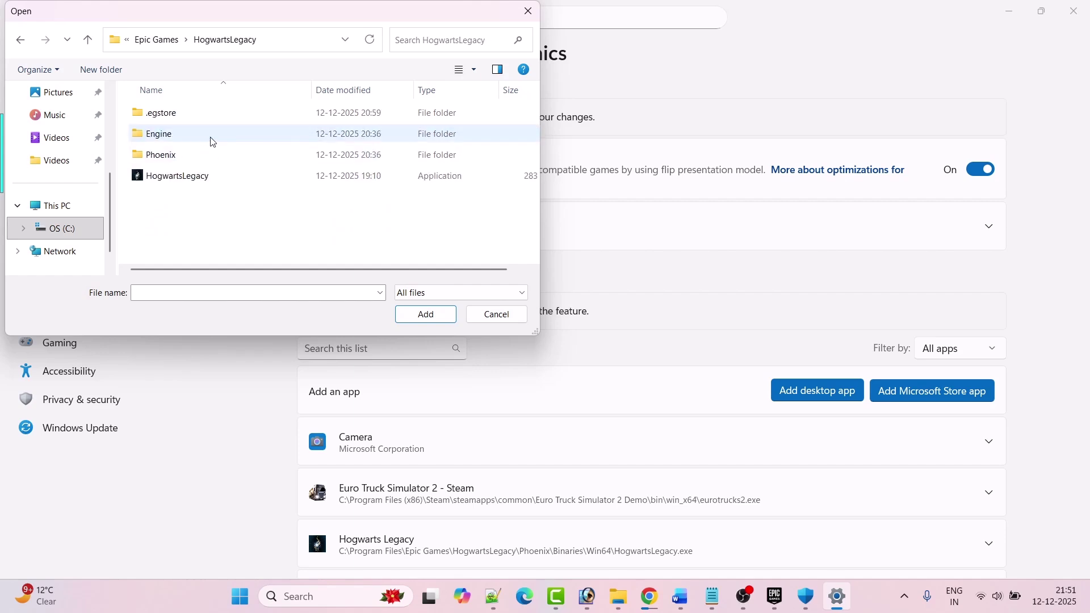
left_click(192, 178)
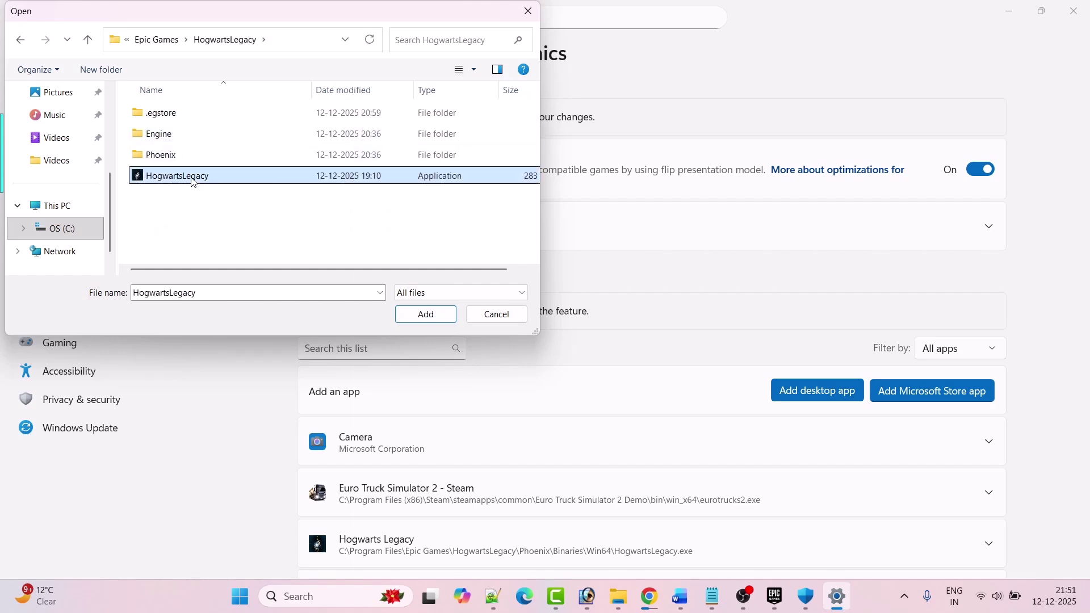
left_click(425, 315)
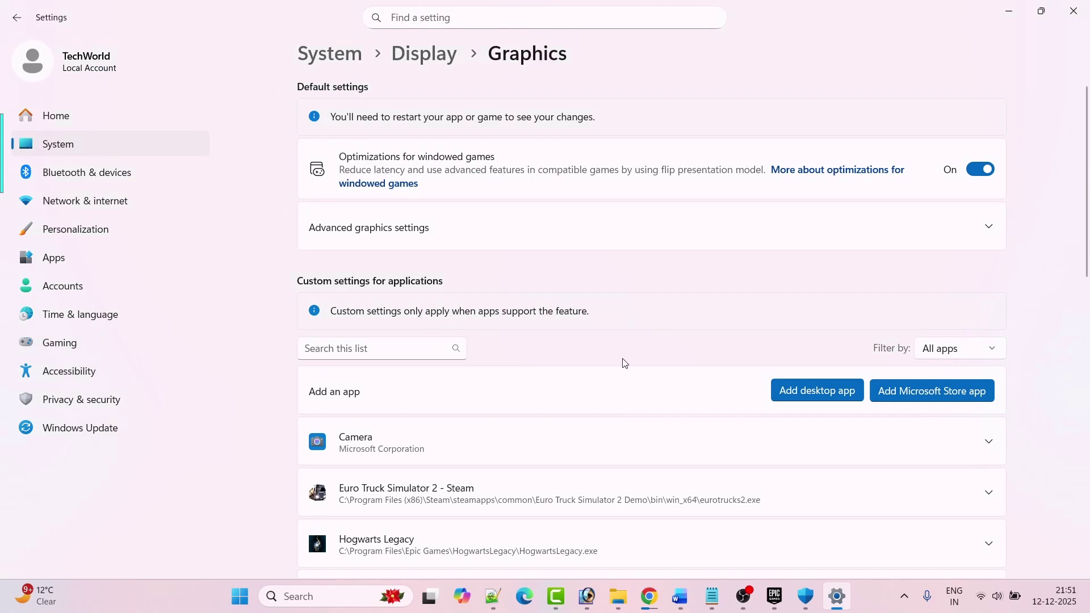
scroll(625, 363, "down", 3)
left_click(984, 397)
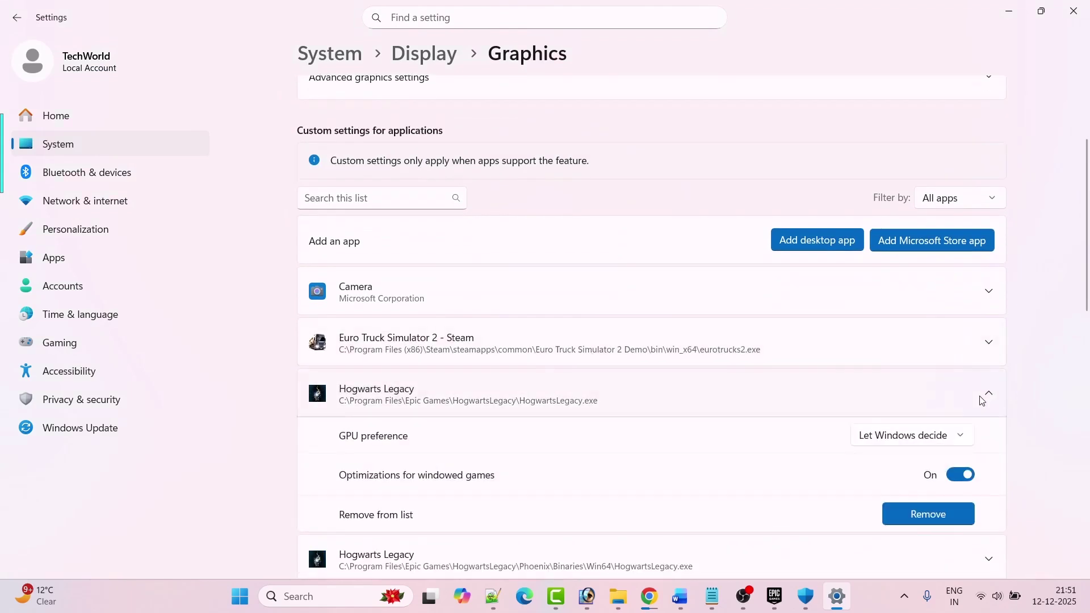
scroll(983, 401, "down", 1)
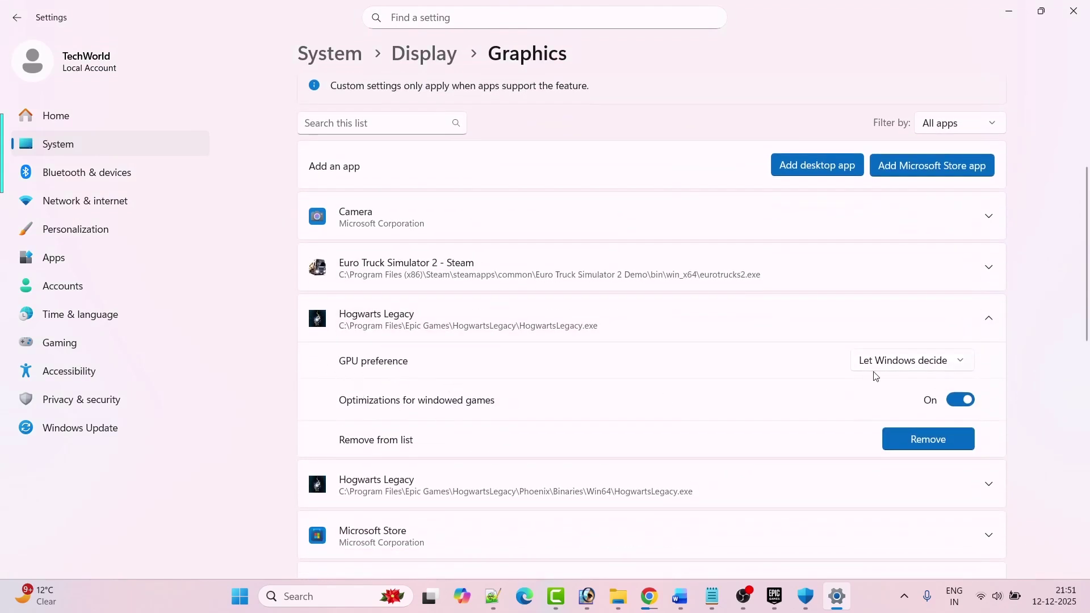
left_click(912, 365)
left_click(858, 413)
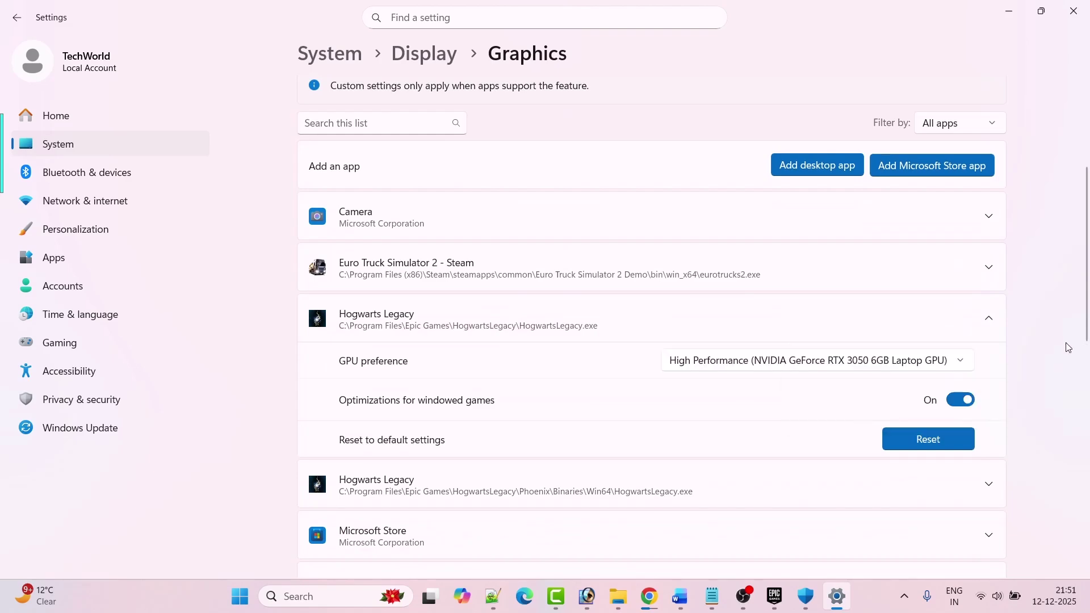
Step: Add the Phoenix\Binaries\Win64 HogwartsLegacy executable and set it to High Performance (RTX 3050)
scroll(1069, 348, "up", 1)
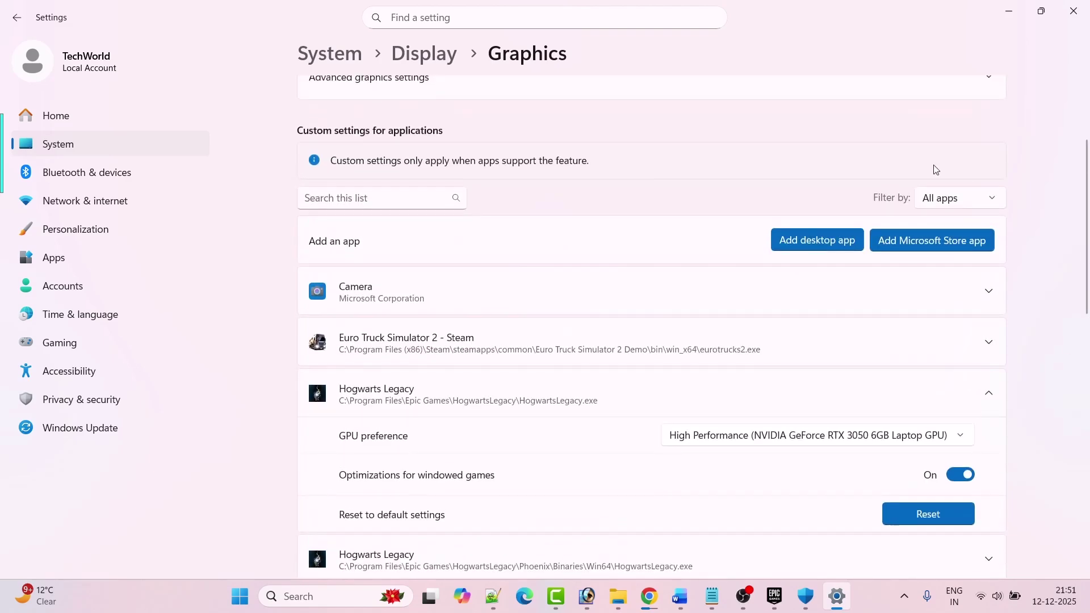
left_click(835, 250)
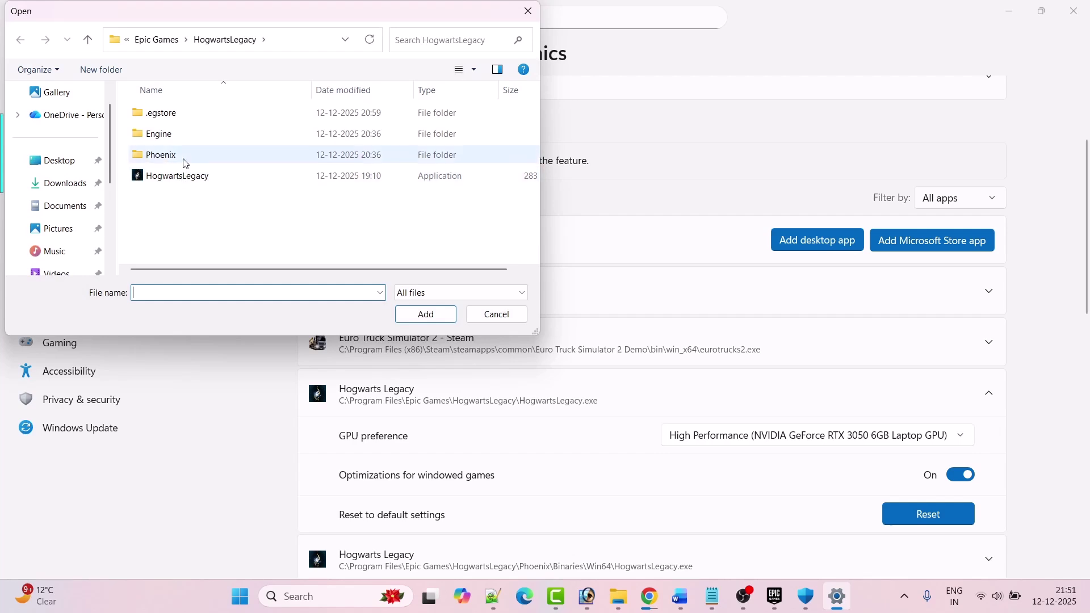
double_click(184, 159)
double_click(180, 114)
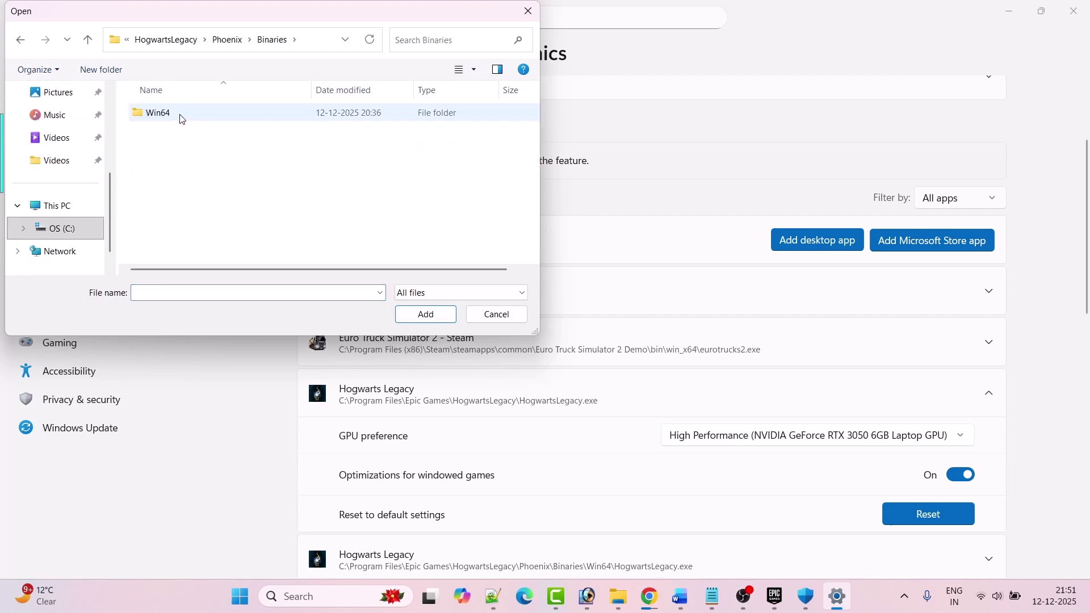
double_click(181, 118)
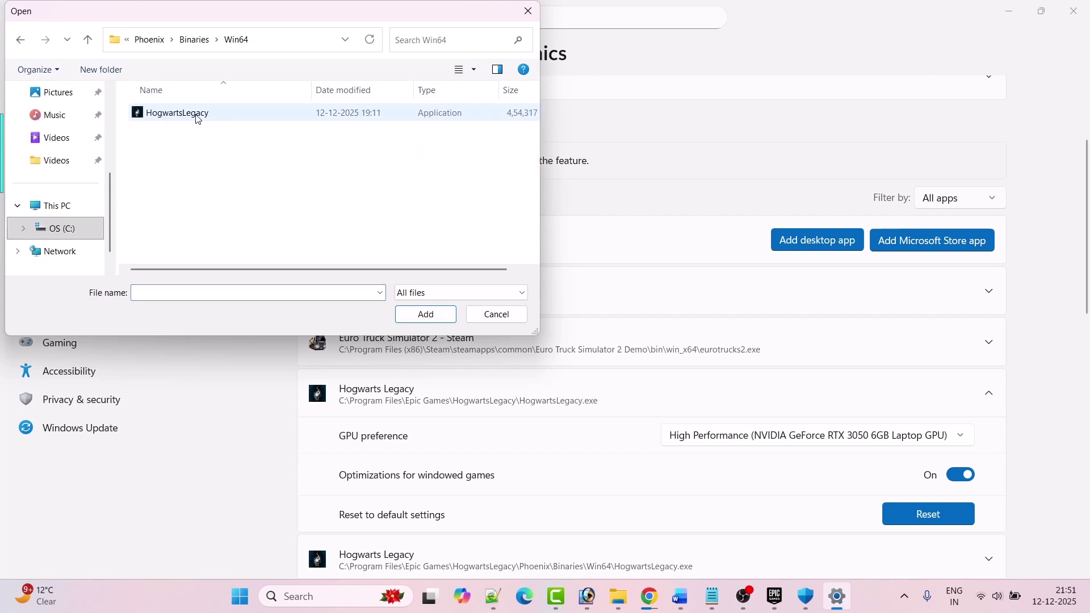
left_click(197, 117)
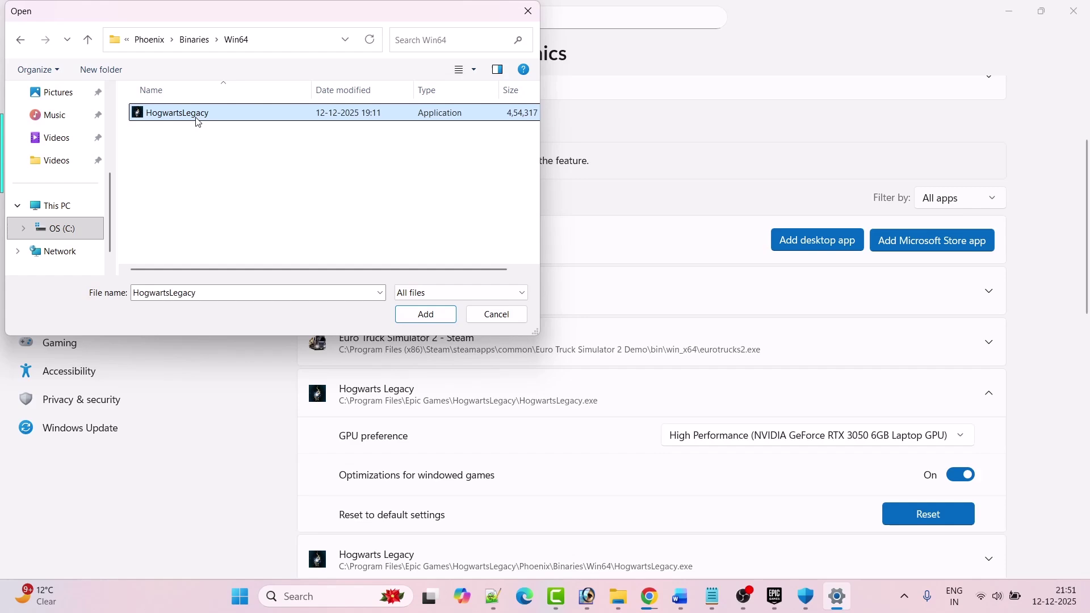
left_click(426, 314)
scroll(568, 341, "down", 3)
scroll(629, 351, "down", 2)
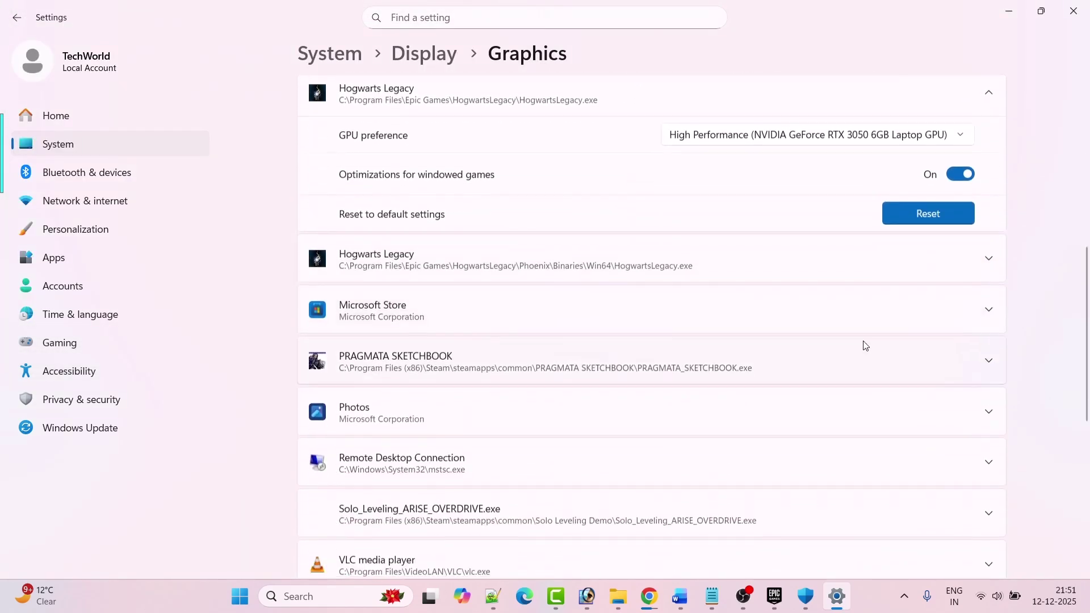
left_click(989, 264)
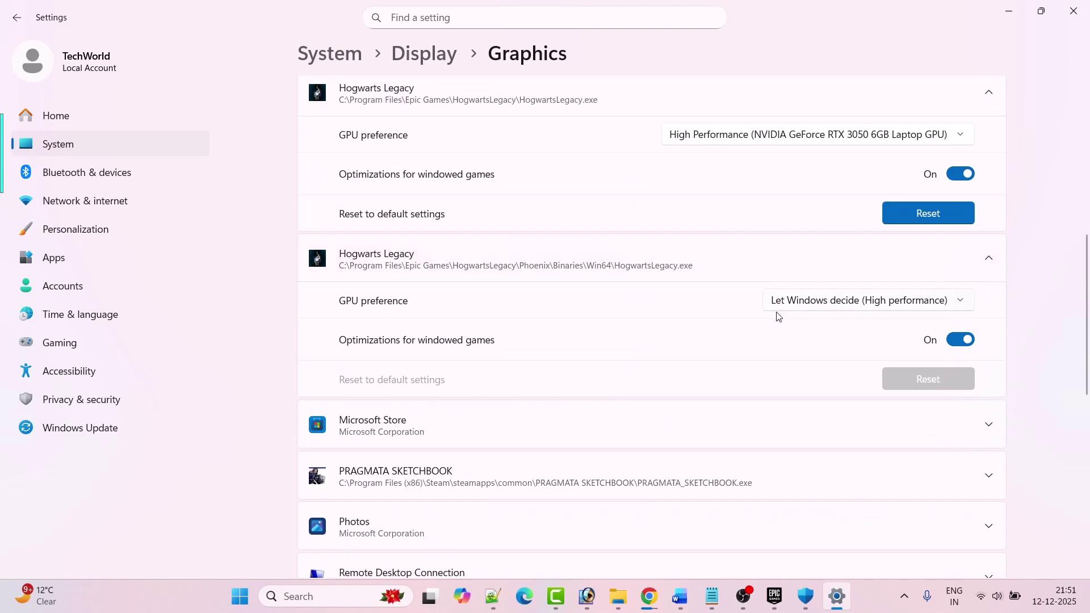
left_click(828, 301)
left_click(838, 353)
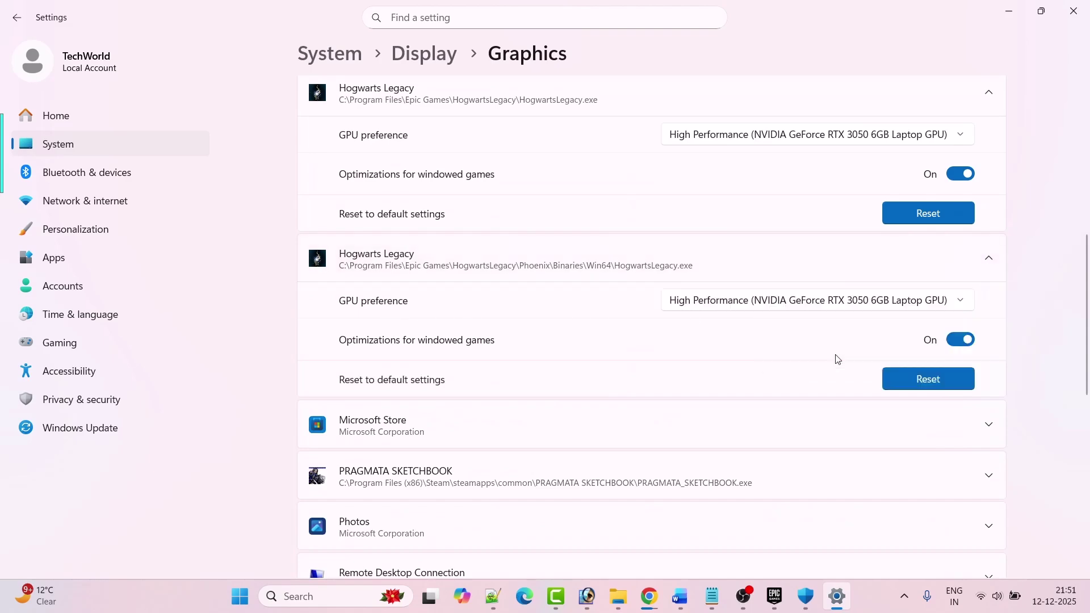
Step: Check the Word guide's Fix 5, then open Manage for Hogwarts Legacy in the Epic Games library
left_click(775, 596)
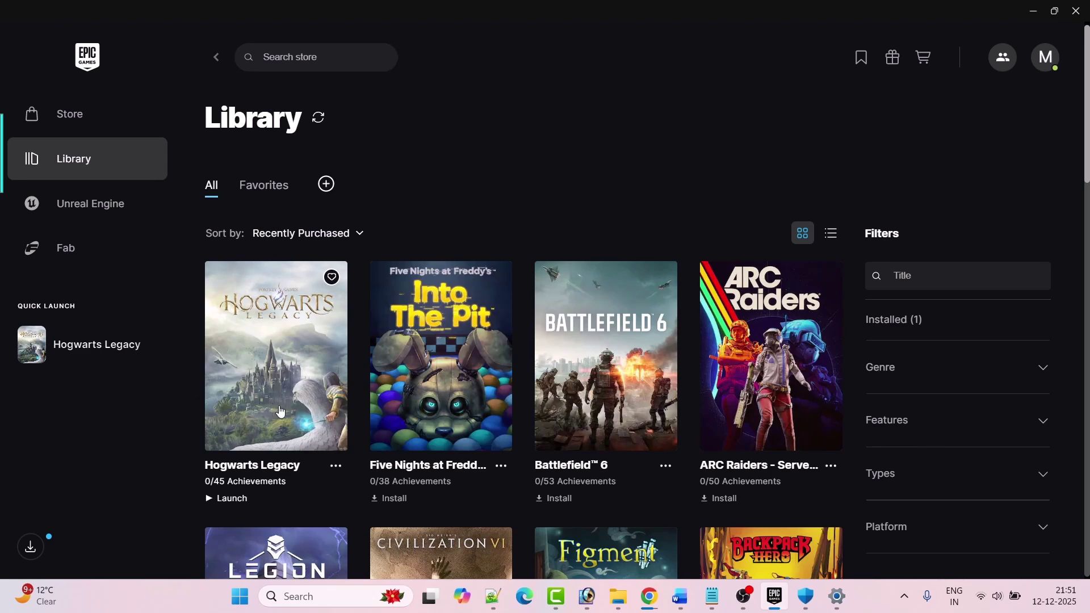
key("alt+Tab")
scroll(420, 390, "down", 3)
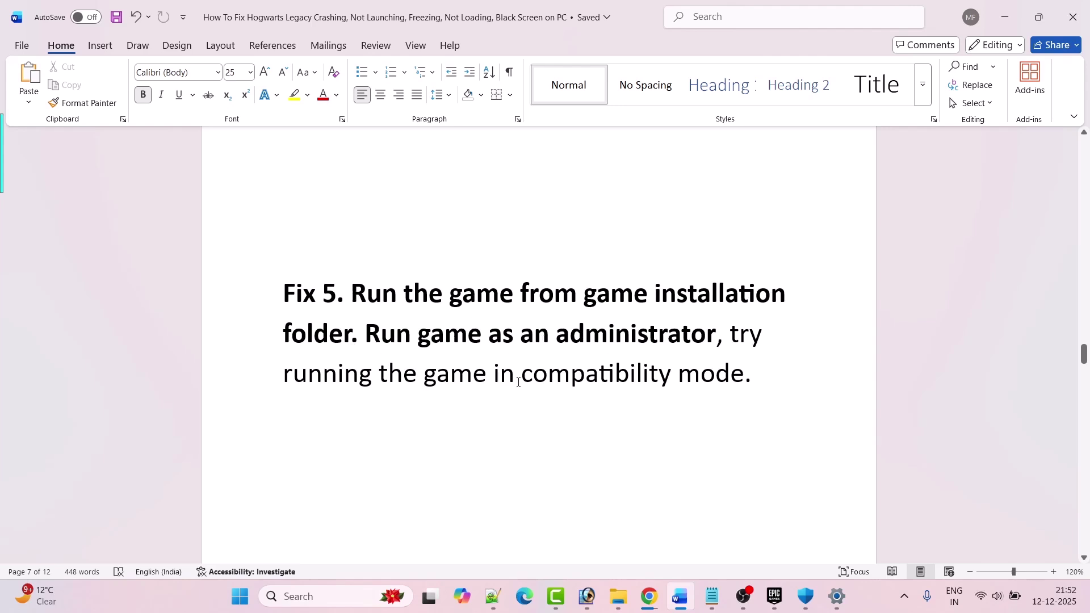
left_click(774, 596)
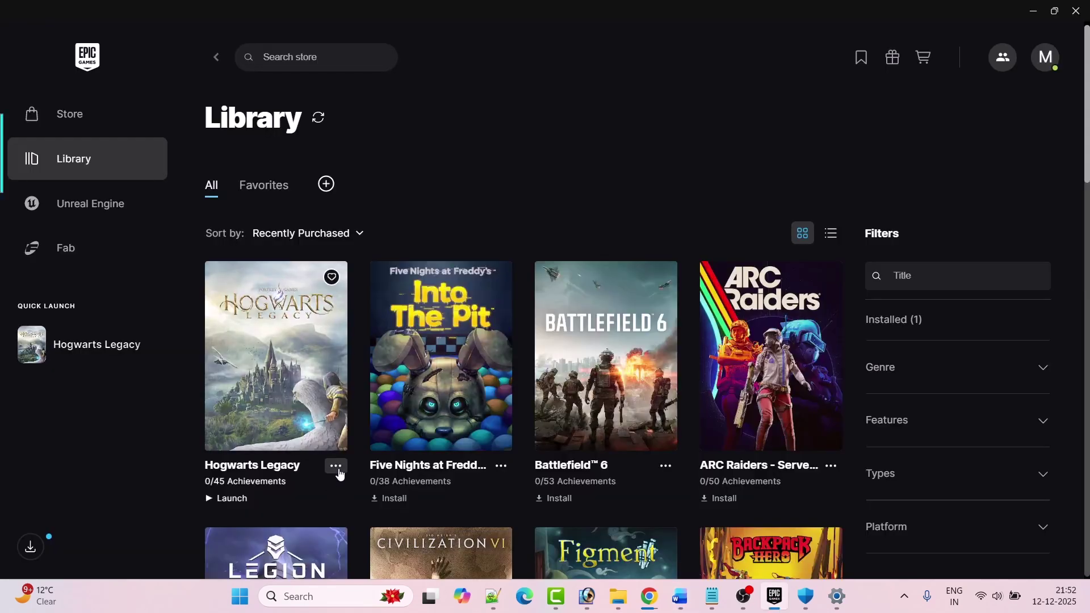
left_click(337, 469)
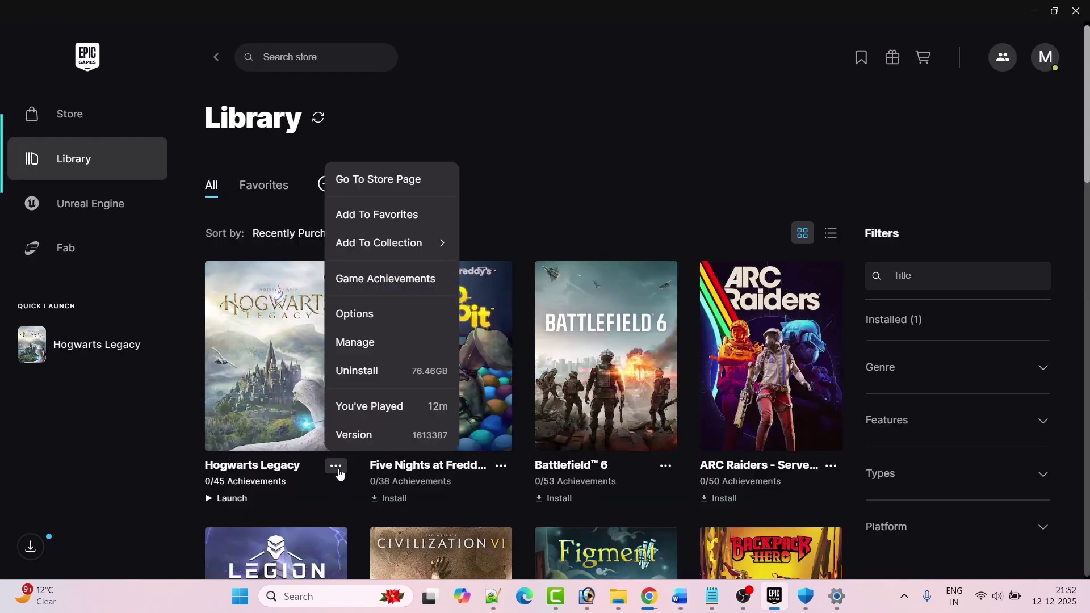
left_click(386, 352)
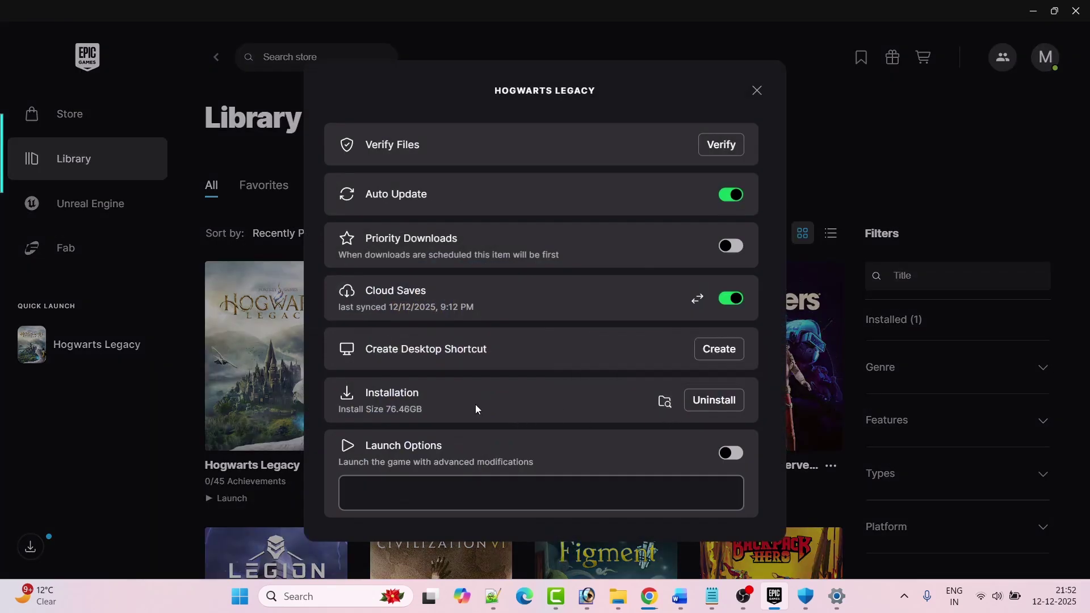
Step: From the install location, open Properties of HogwartsLegacy.exe in Phoenix\Binaries\Win64
left_click(668, 408)
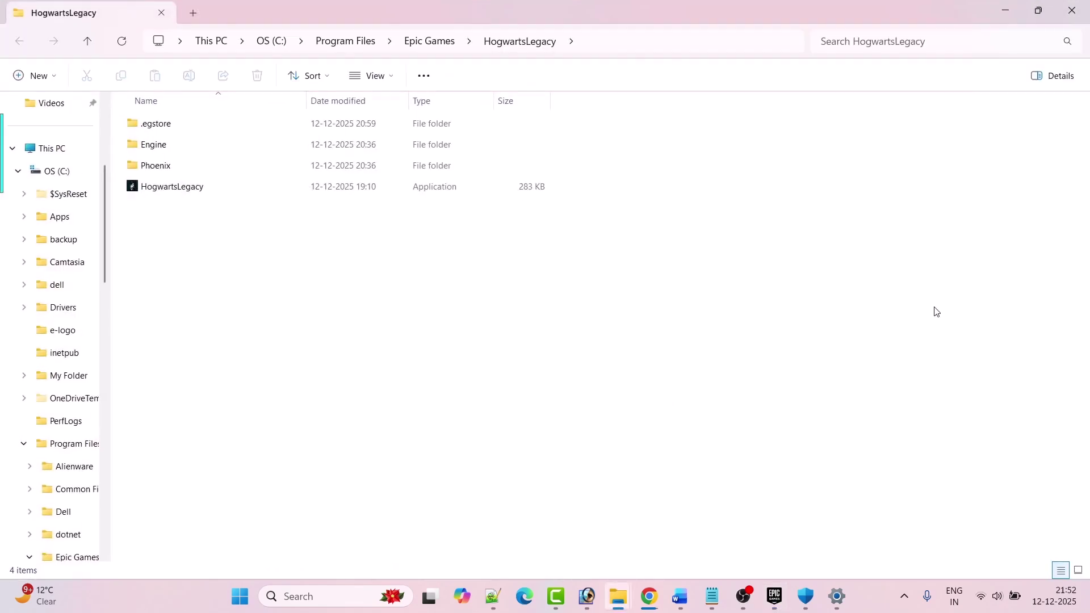
double_click(171, 168)
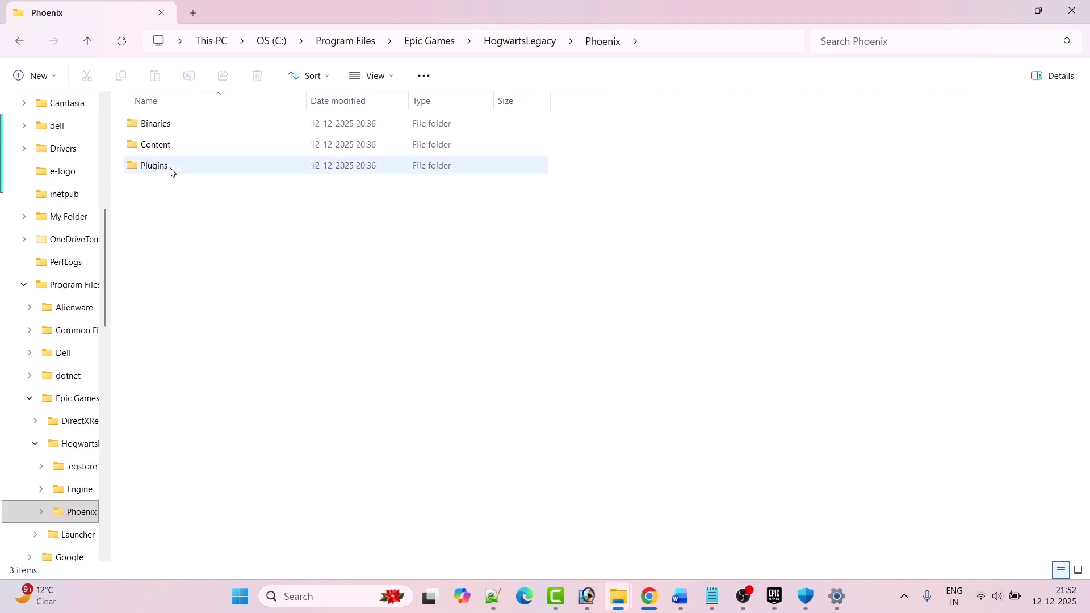
double_click(165, 126)
double_click(174, 132)
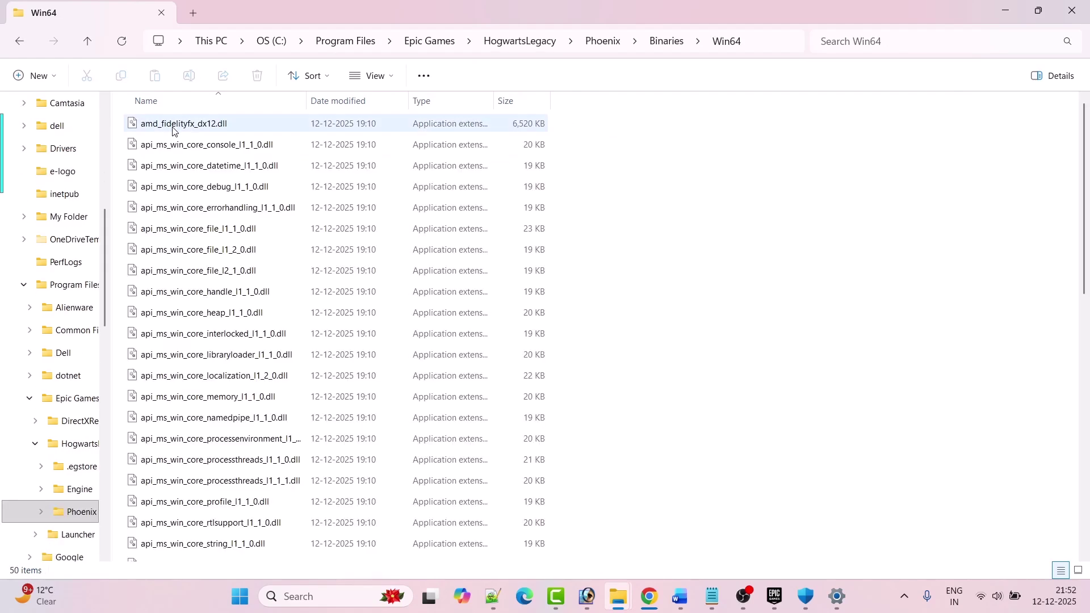
scroll(259, 392, "down", 8)
scroll(259, 384, "down", 2)
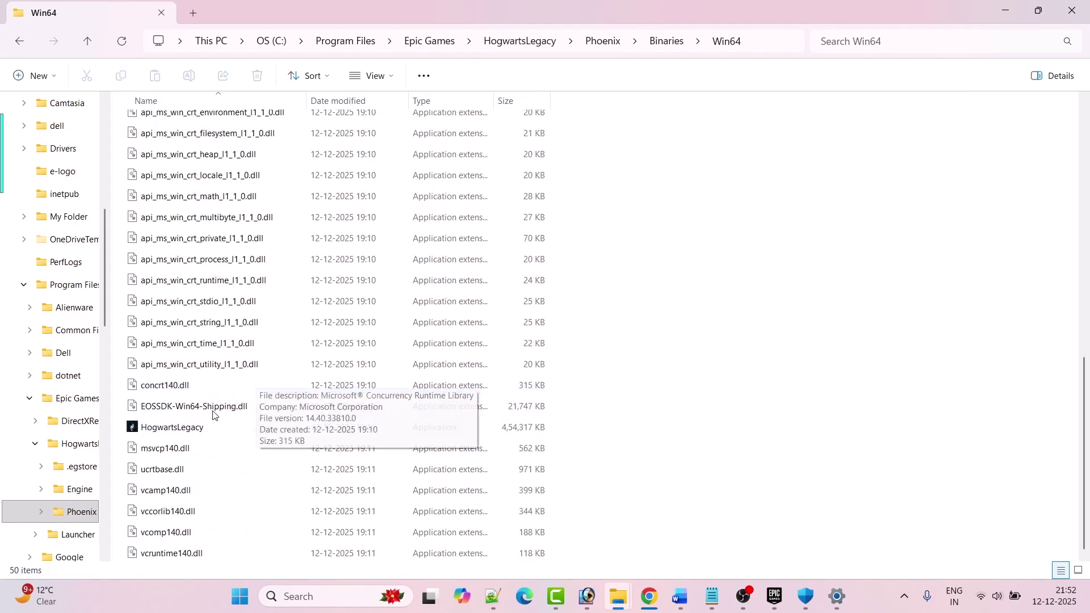
left_click(168, 430)
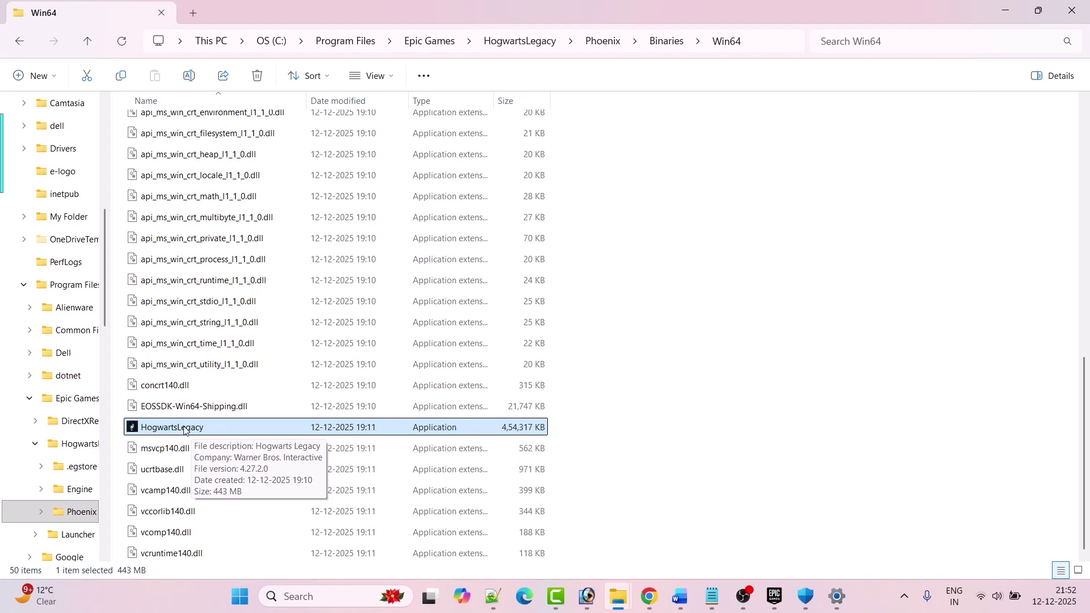
right_click(217, 429)
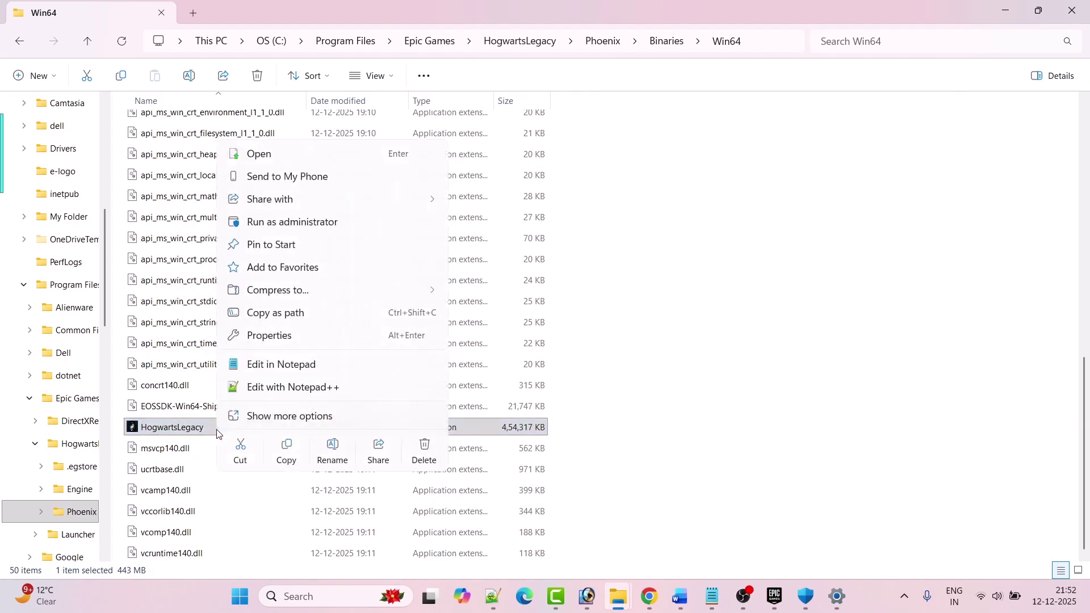
left_click(291, 337)
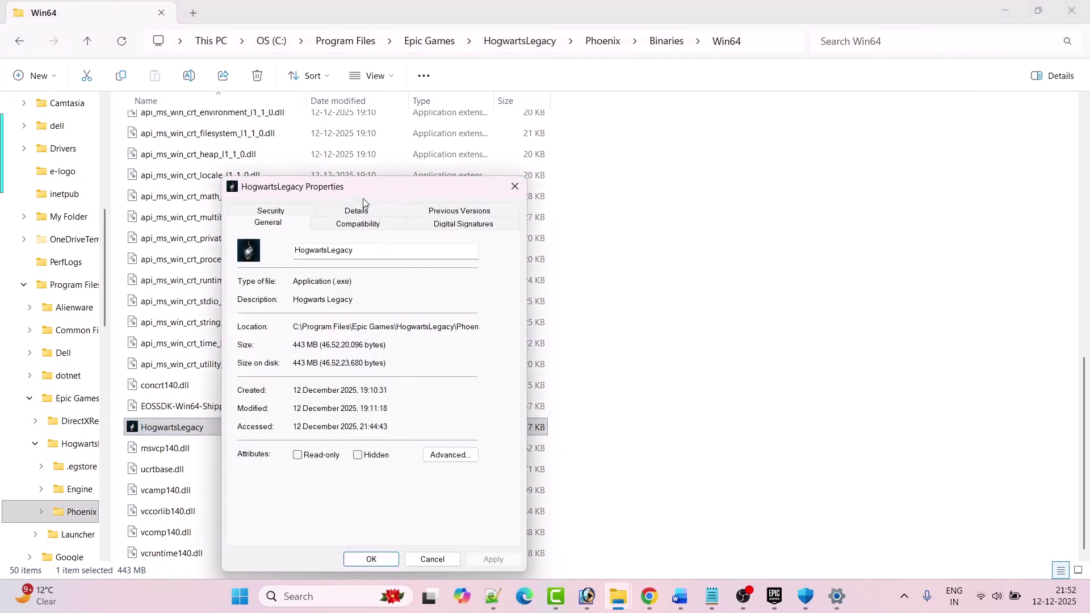
Step: On the Compatibility settings, enable run as administrator and compatibility mode, applying each
left_click_drag(364, 202, 383, 119)
left_click(386, 142)
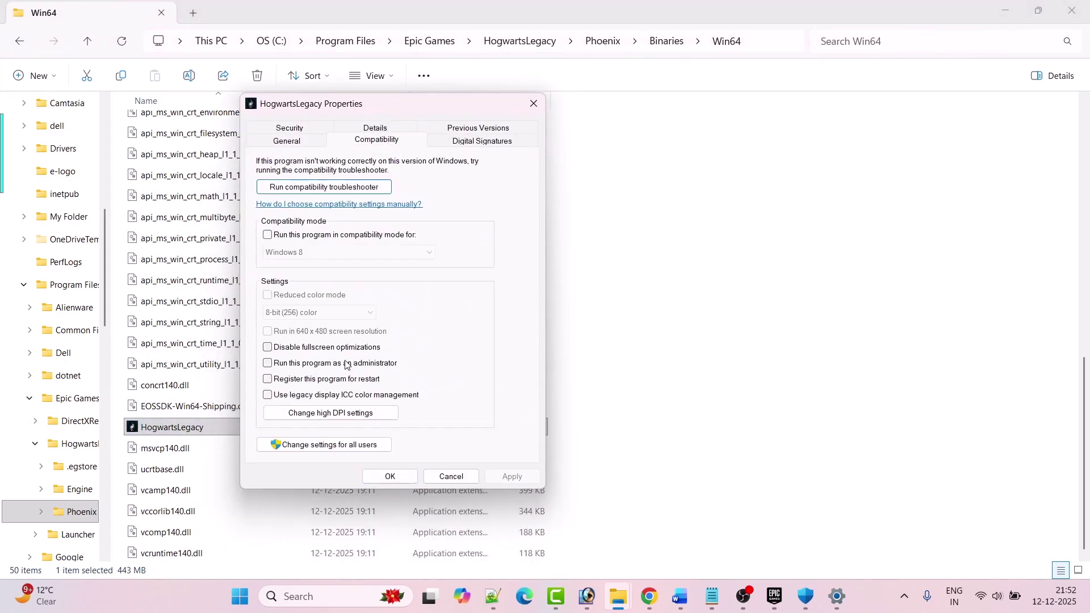
left_click(268, 364)
left_click(512, 476)
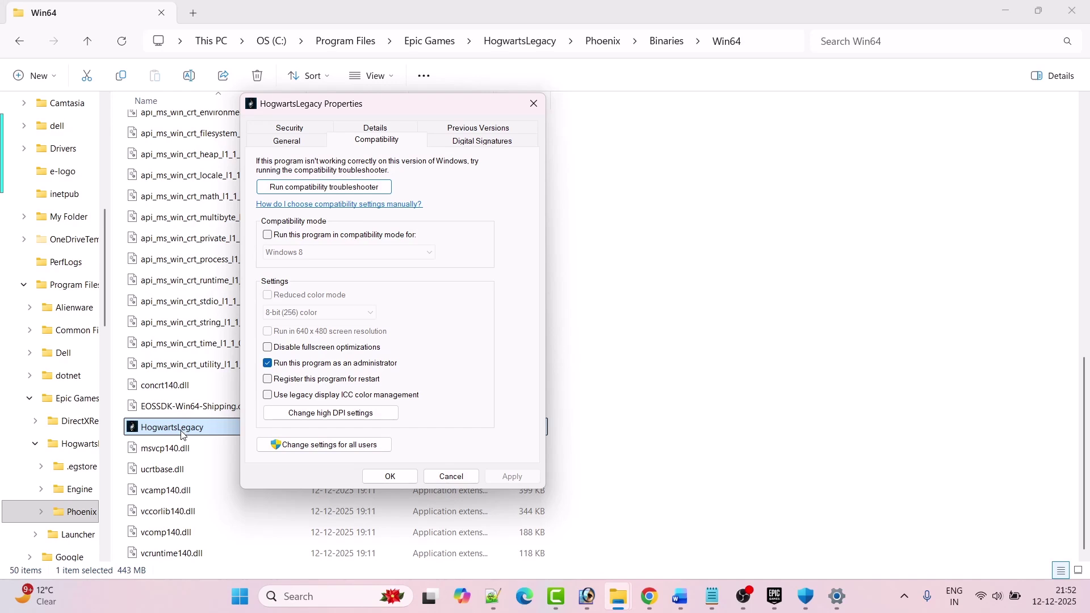
left_click(269, 236)
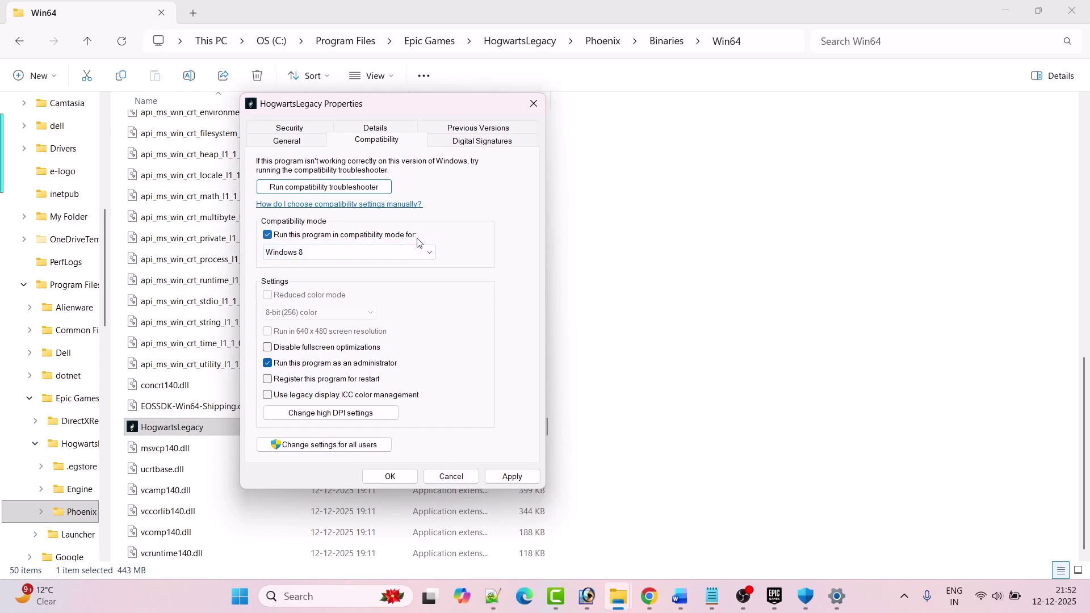
left_click(512, 476)
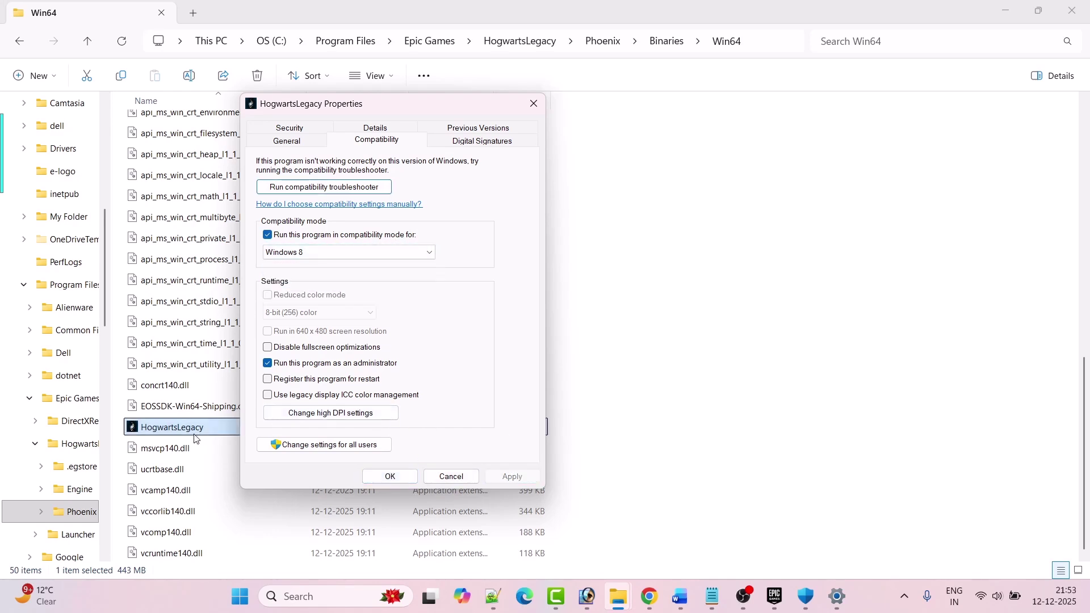
Step: Set compatibility mode to Windows 7 and disable fullscreen optimizations, applying both
left_click(377, 253)
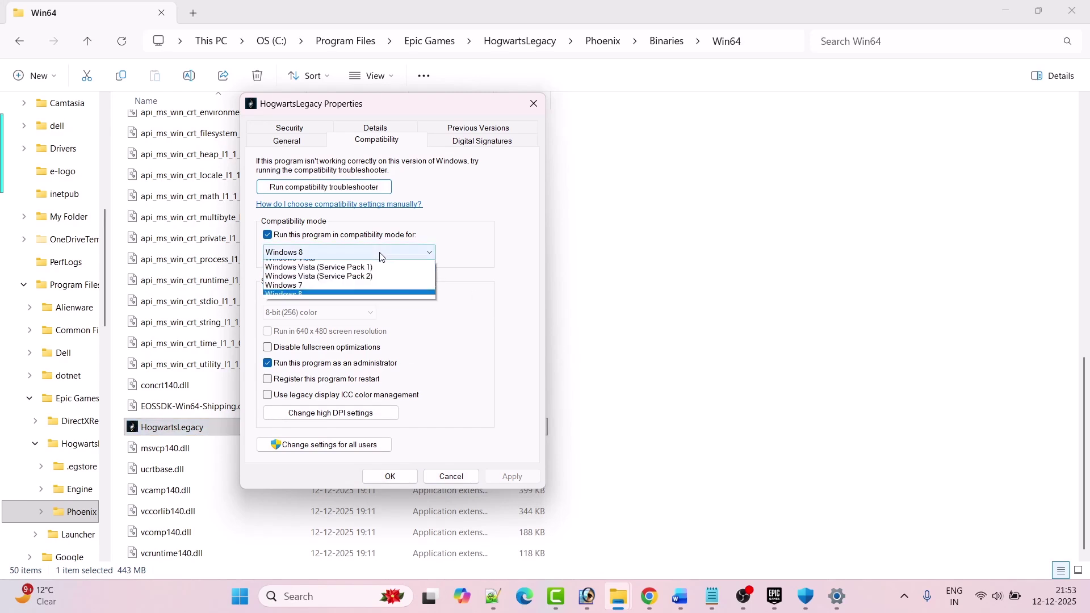
left_click(324, 295)
left_click(511, 477)
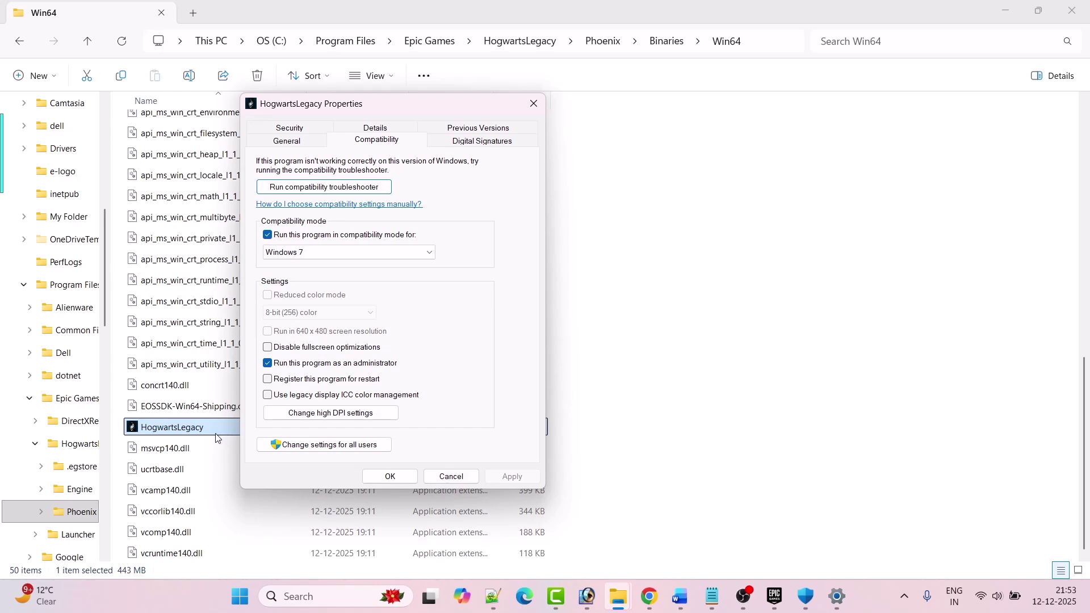
left_click(269, 349)
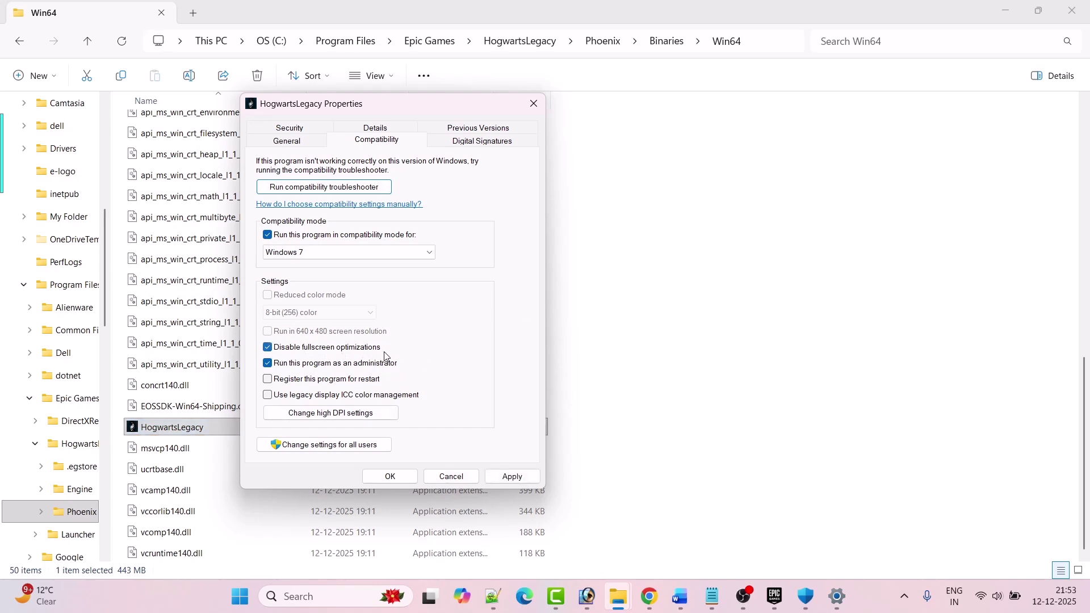
left_click(523, 479)
Step: Revert compatibility mode, fullscreen optimizations and administrator, apply, close with OK, and return to Word
left_click(268, 235)
left_click(267, 347)
left_click(268, 363)
left_click(490, 478)
left_click(392, 477)
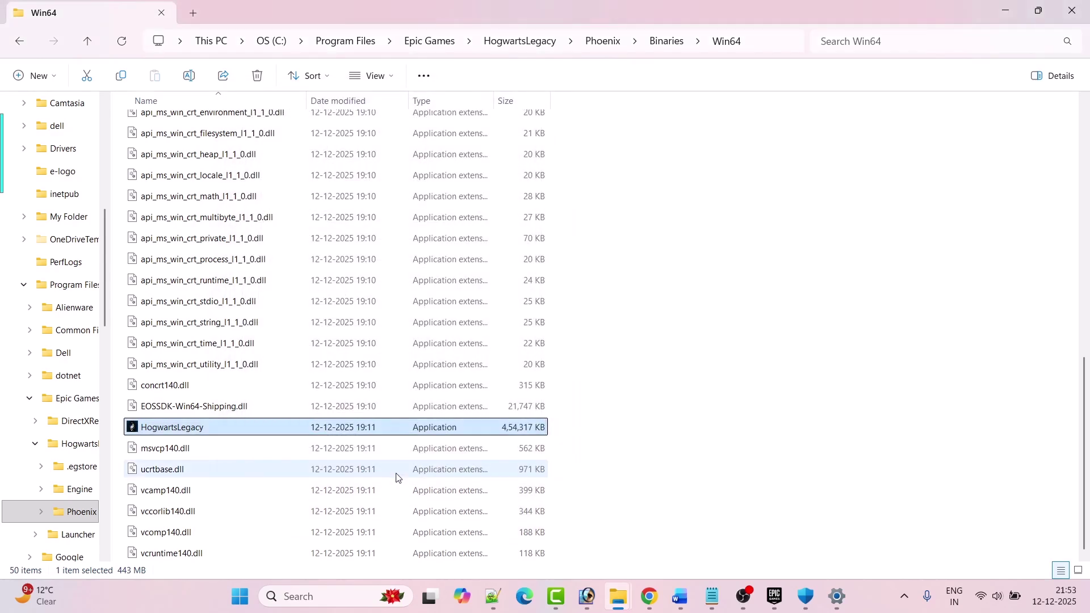
left_click(681, 596)
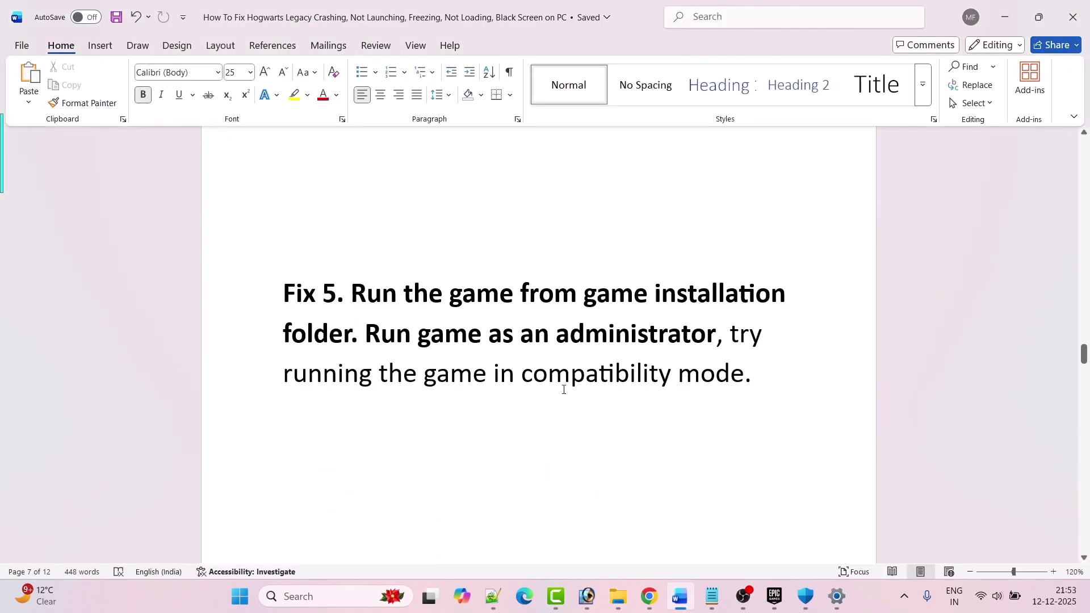
Step: Open Hogwarts Legacy's Manage dialog to review Verify Files, then close it and go back to Word
scroll(575, 379, "down", 3)
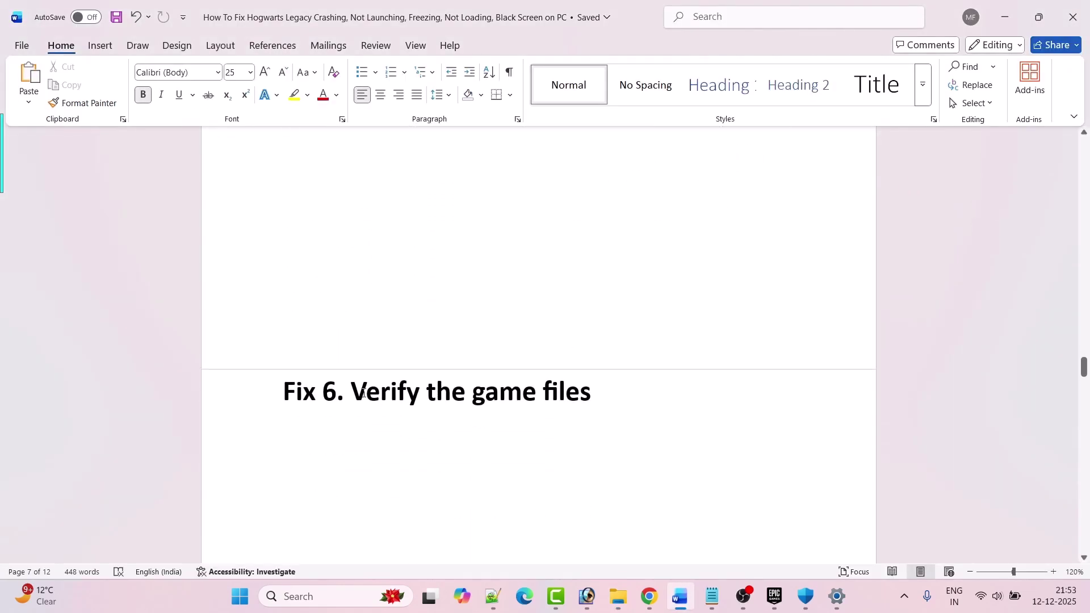
left_click(774, 596)
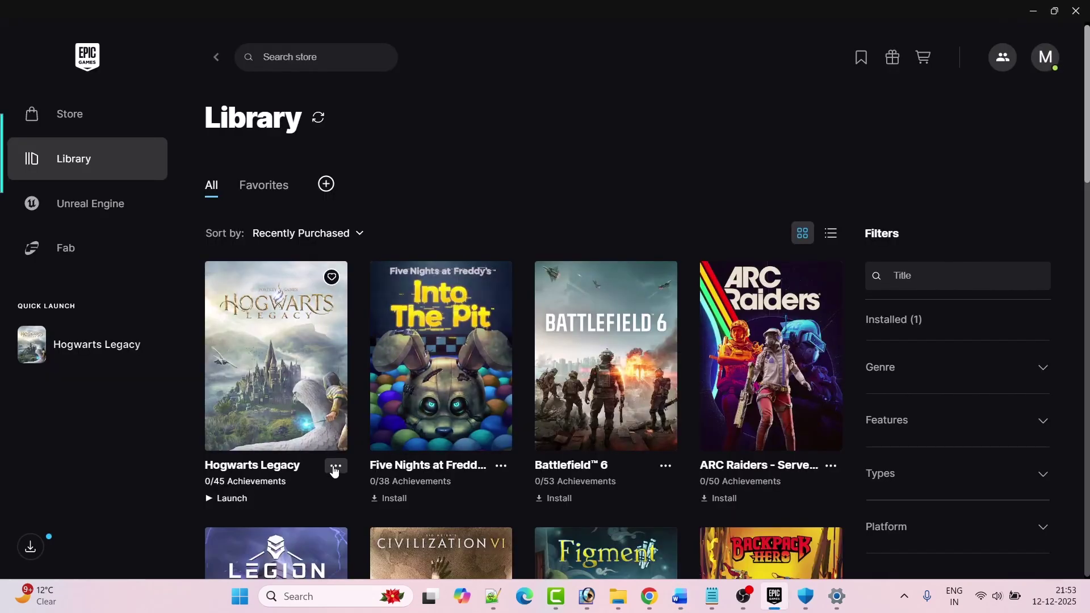
left_click(335, 467)
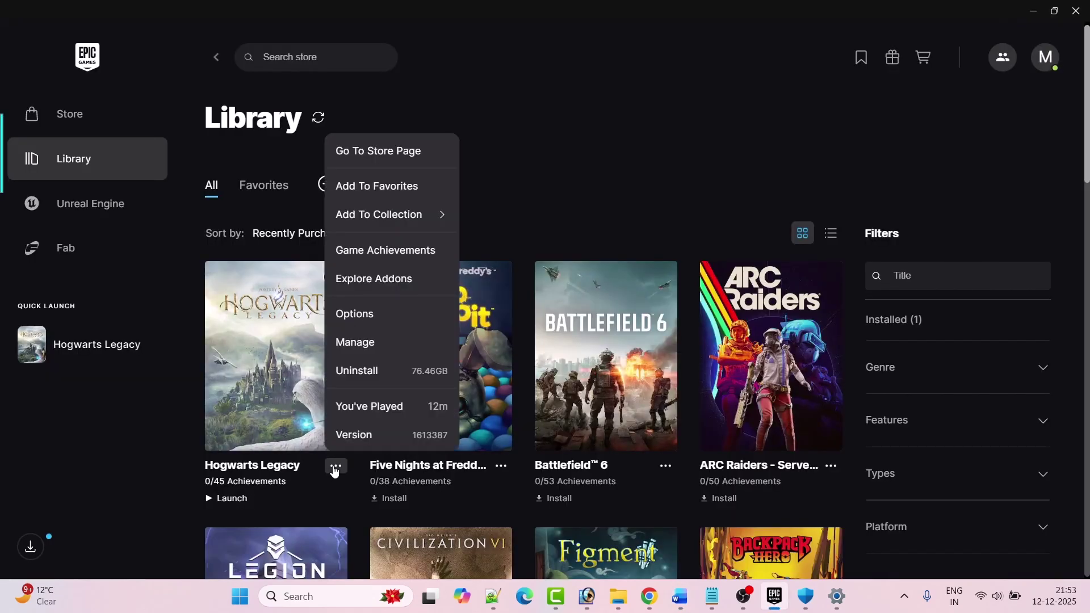
left_click(382, 350)
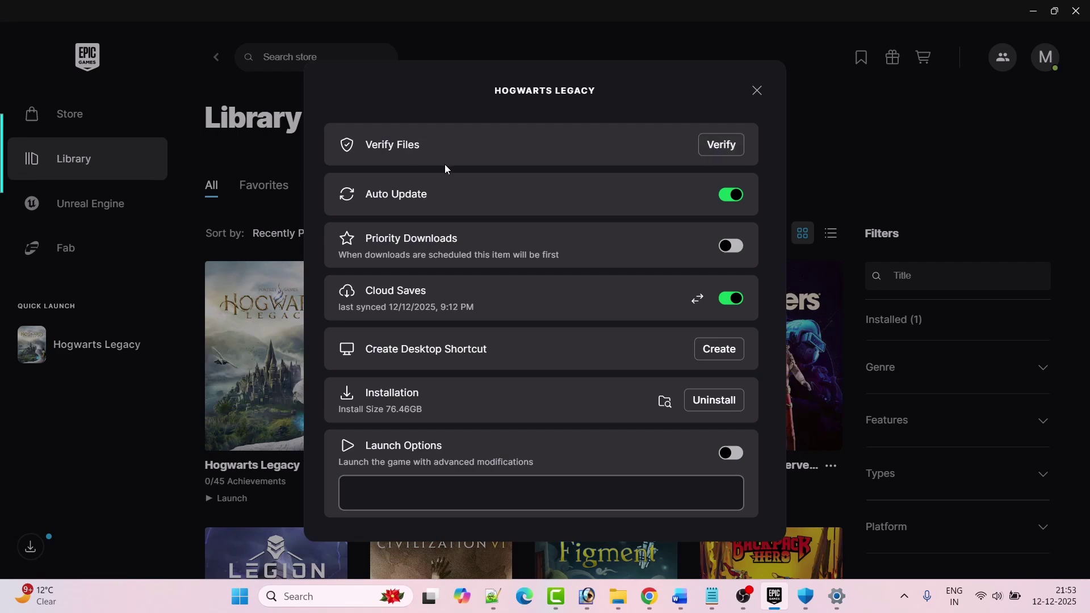
left_click(758, 91)
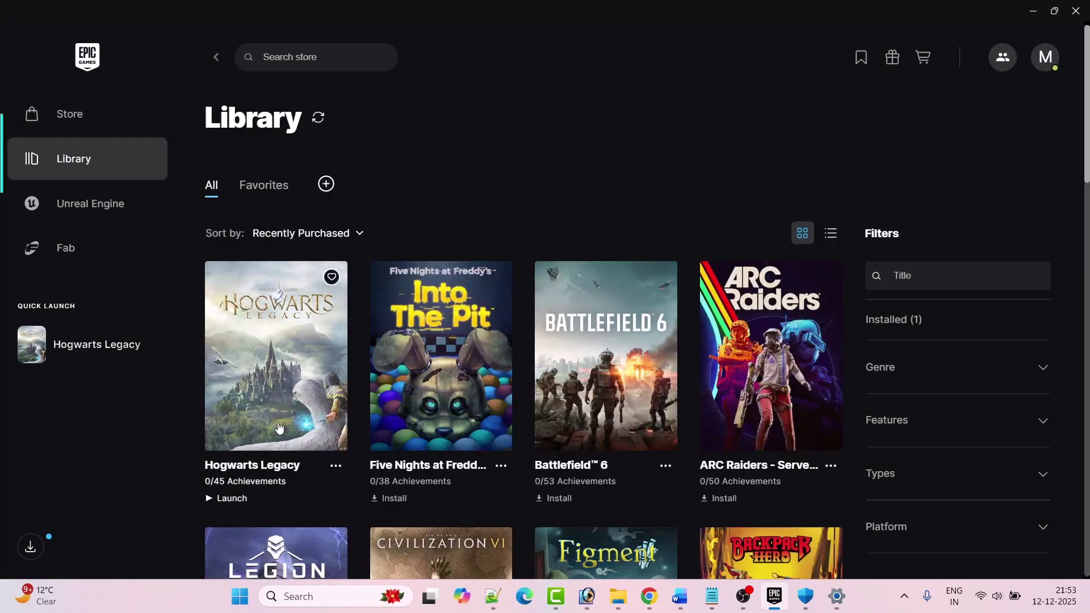
left_click(681, 597)
Step: Open the user's profile folder on C: in File Explorer and turn on hidden items
scroll(392, 302, "down", 1)
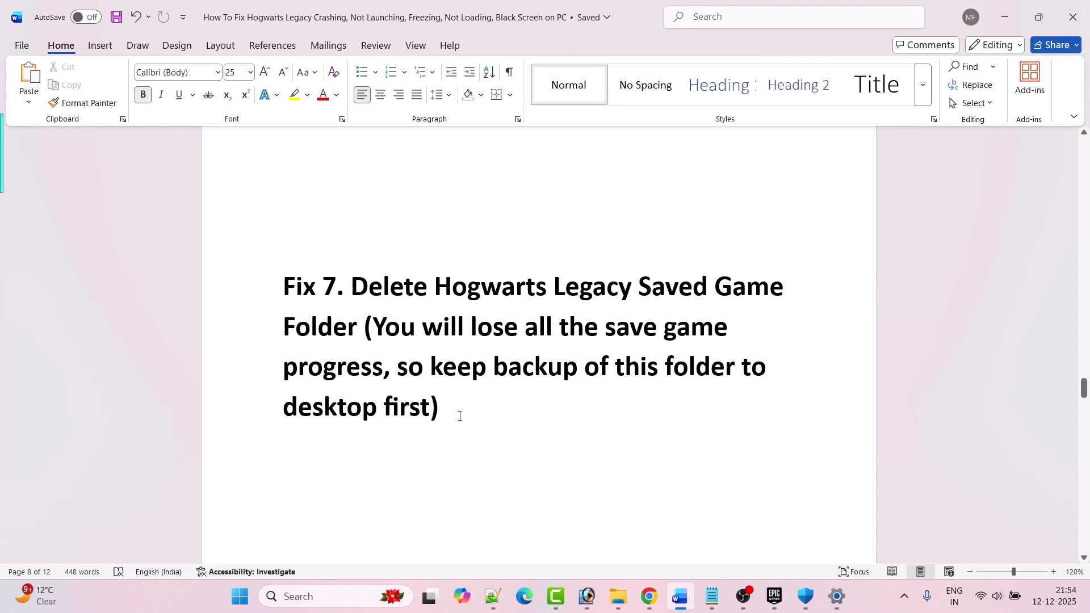
key("super+e")
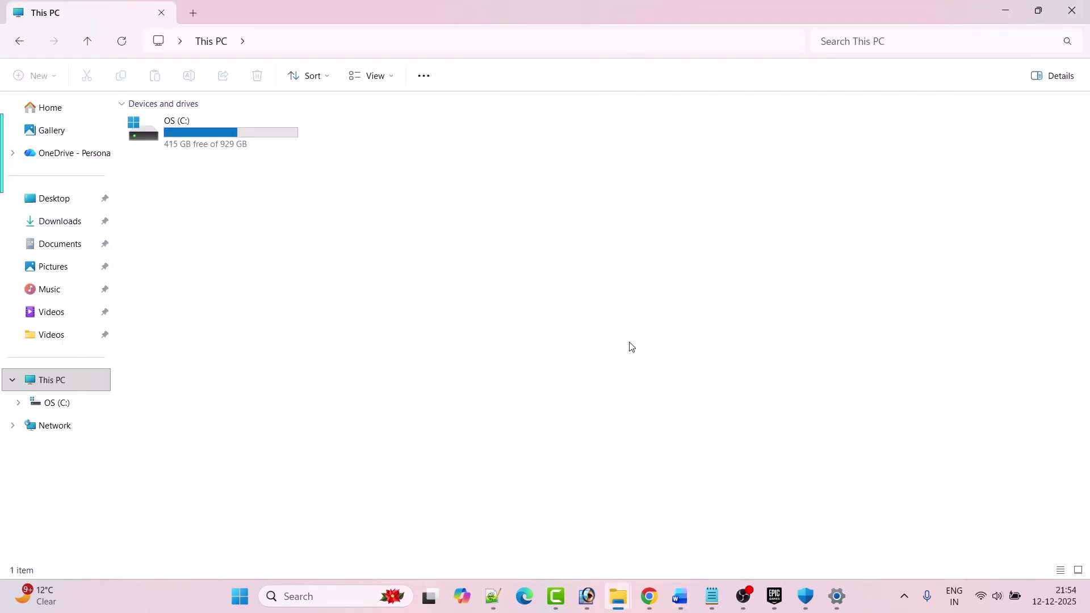
double_click(234, 141)
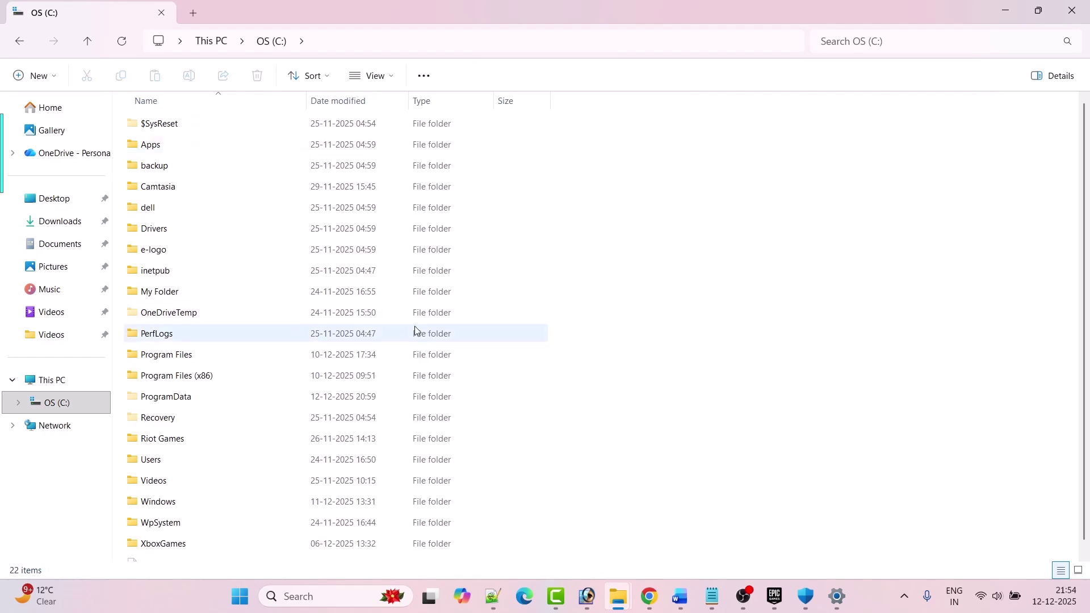
scroll(312, 392, "down", 1)
double_click(173, 448)
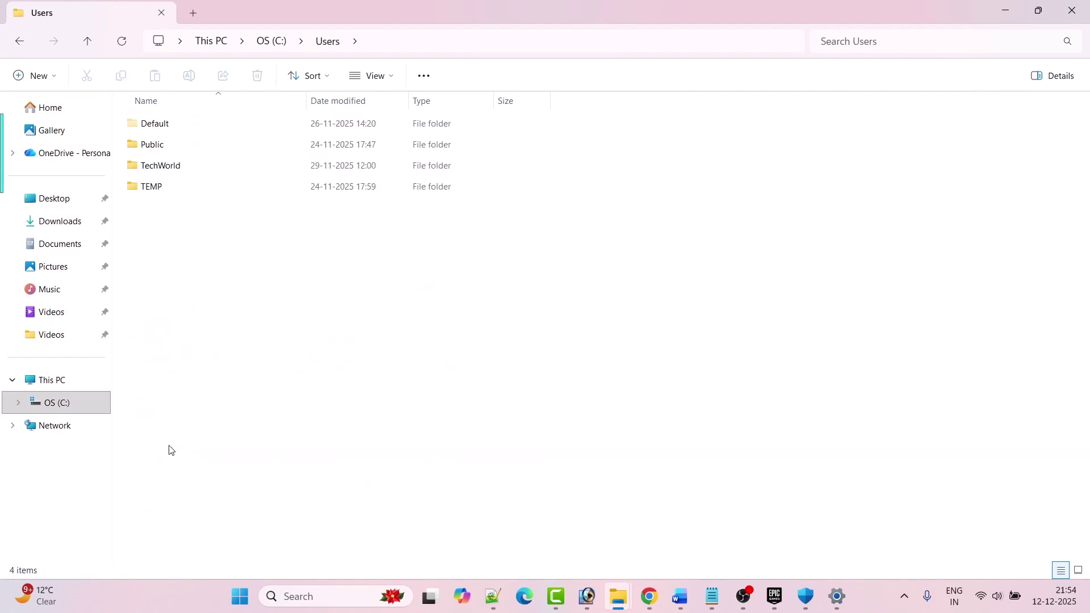
double_click(173, 169)
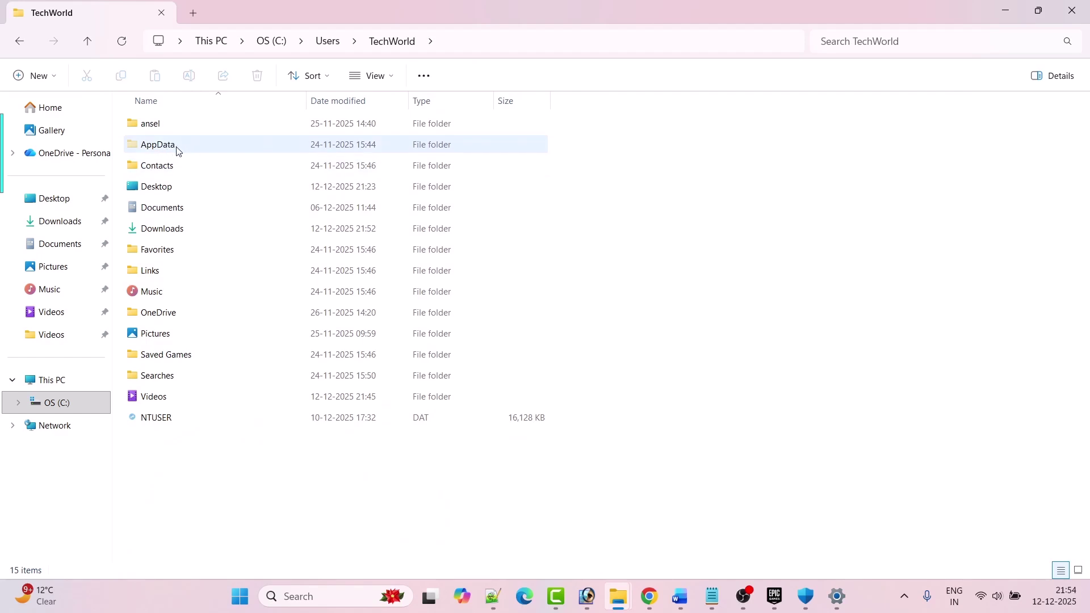
left_click(395, 82)
mouse_move(370, 341)
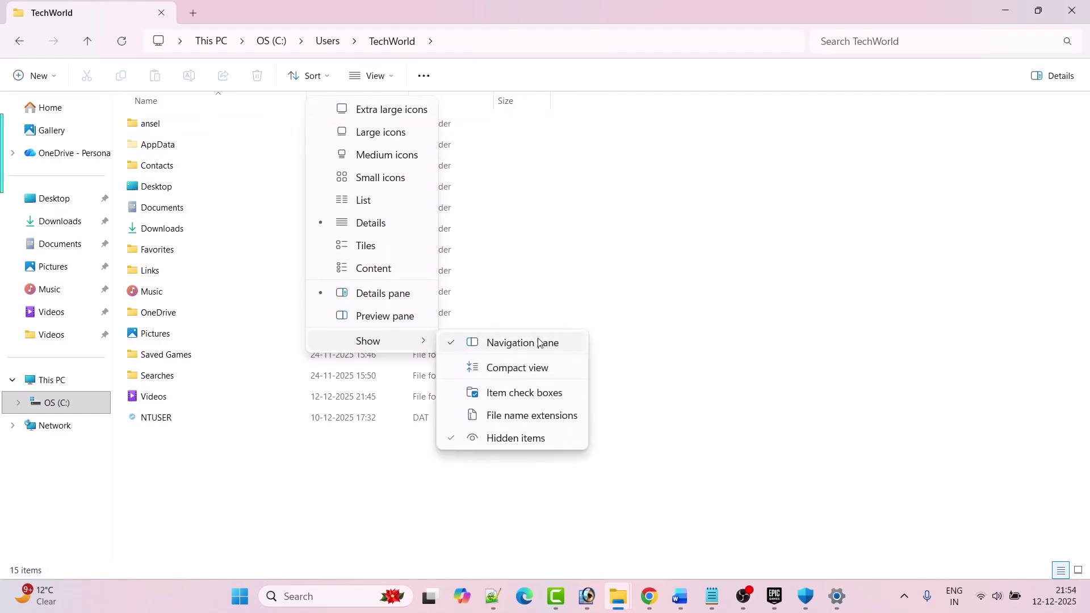
left_click(530, 441)
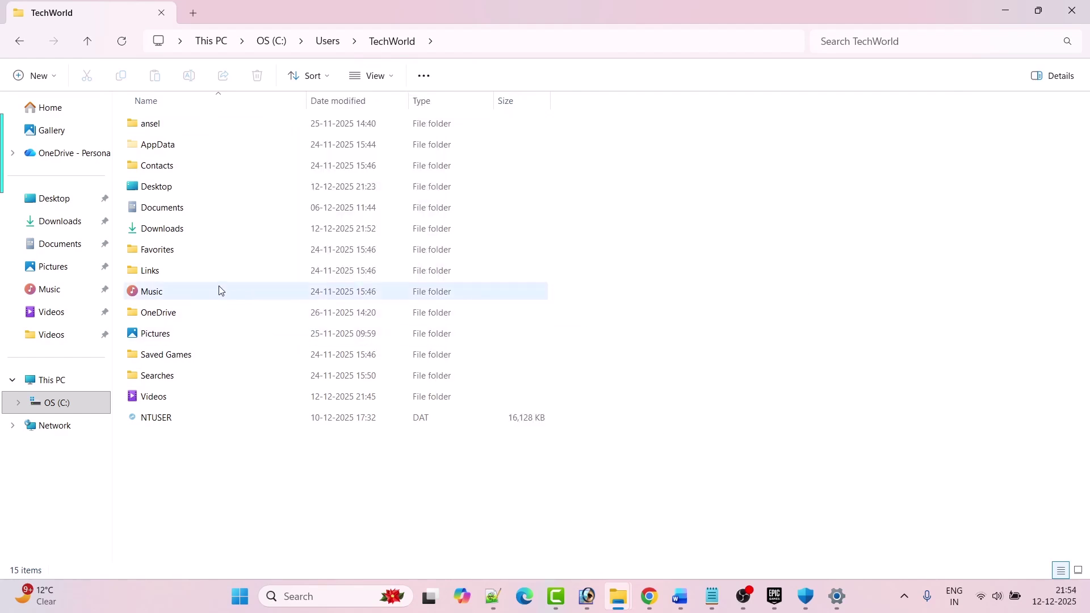
Step: Copy both Hogwarts folders from AppData\Local to the desktop, then delete the originals
double_click(157, 145)
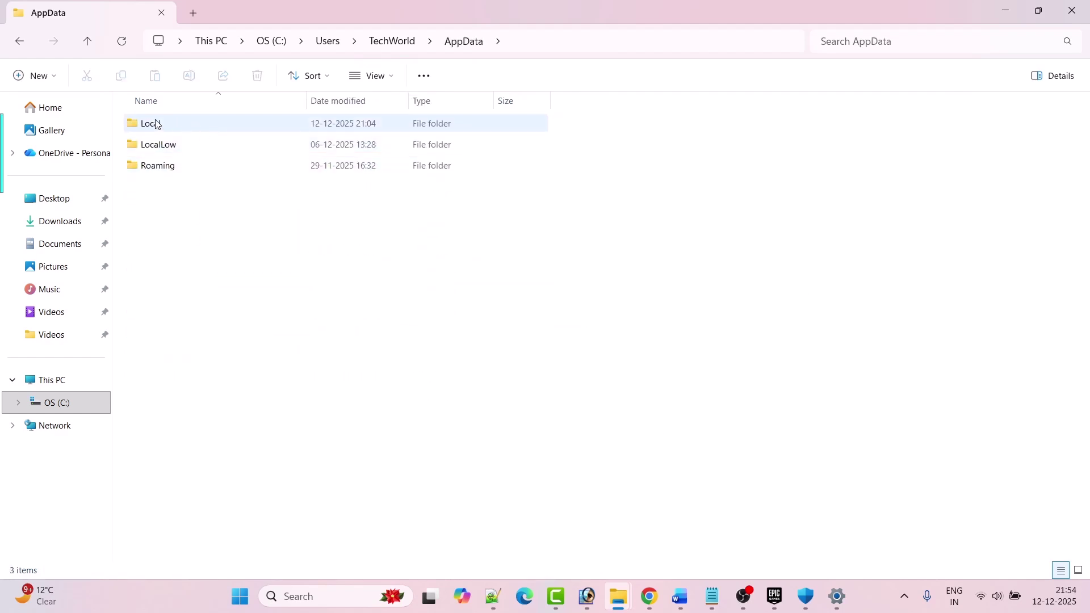
double_click(184, 125)
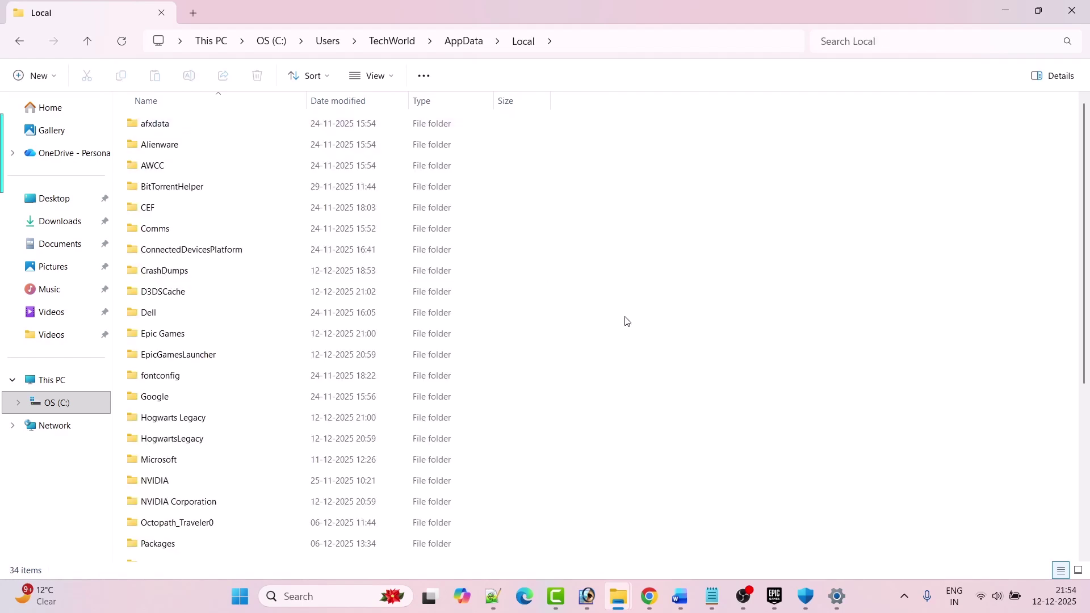
key("h")
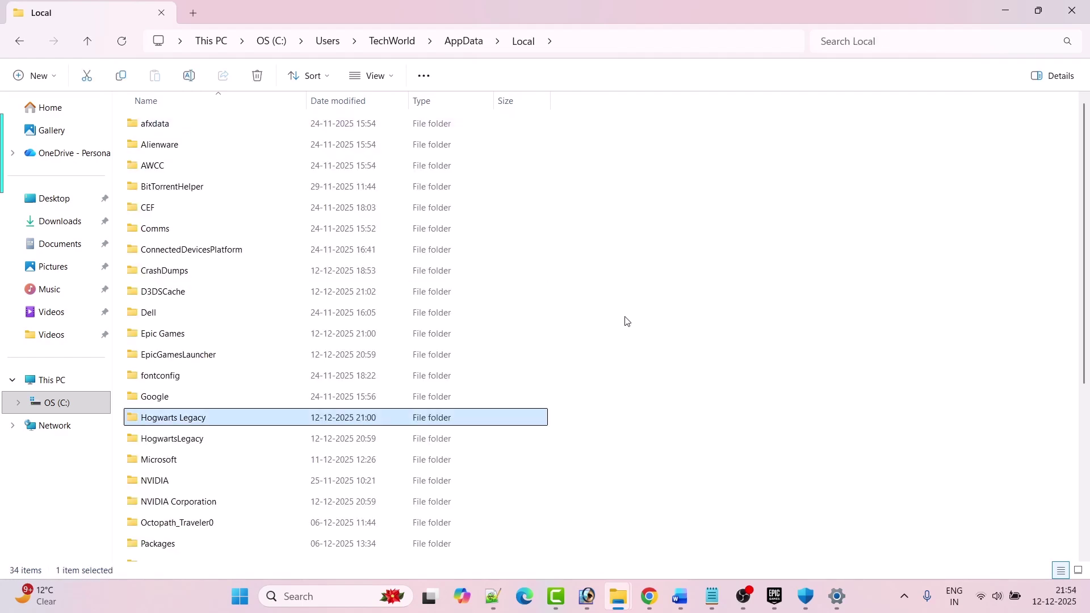
left_click(202, 444, "ctrl")
key("ctrl+c")
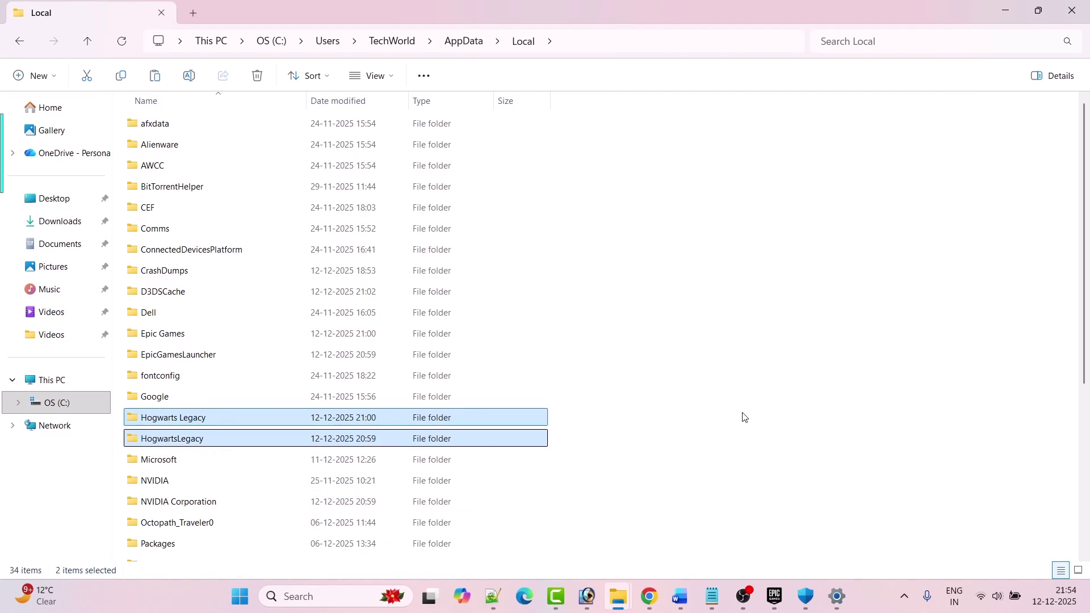
key("super+d")
right_click(171, 131)
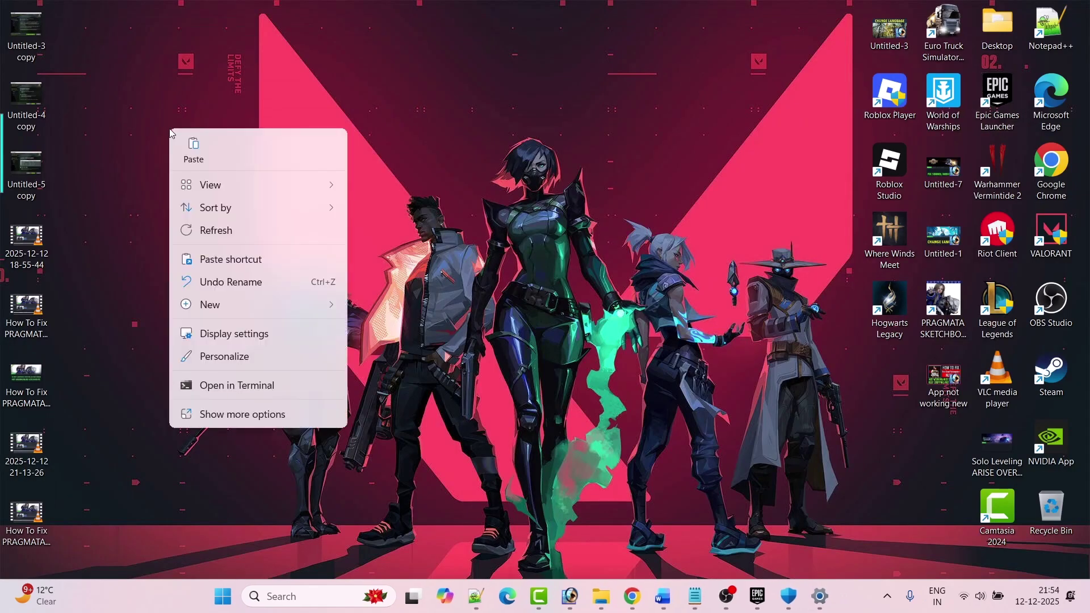
left_click(193, 148)
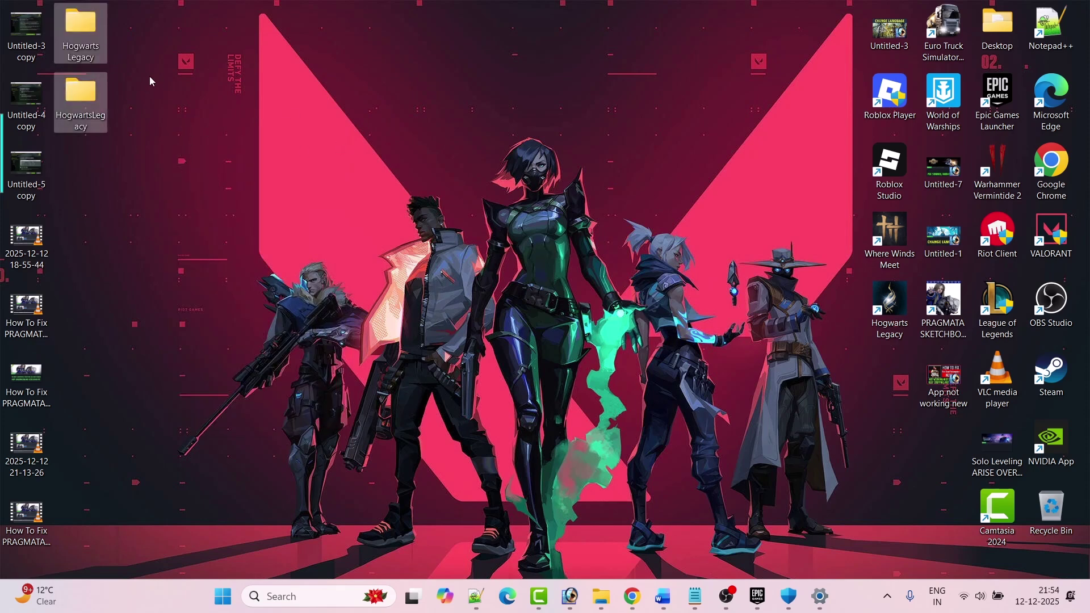
key("super+d")
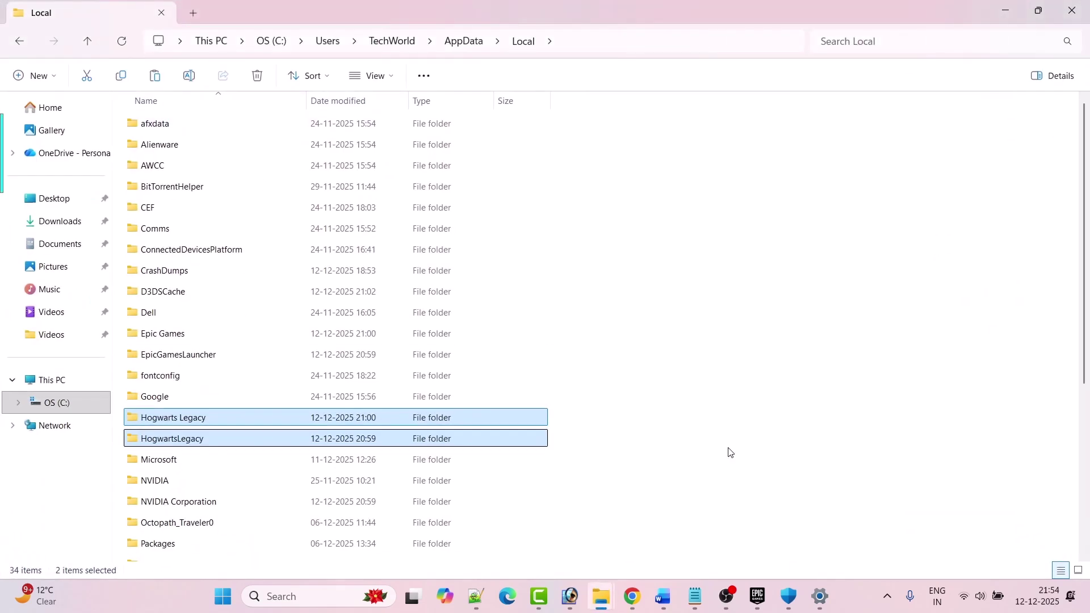
right_click(235, 420)
left_click(443, 439)
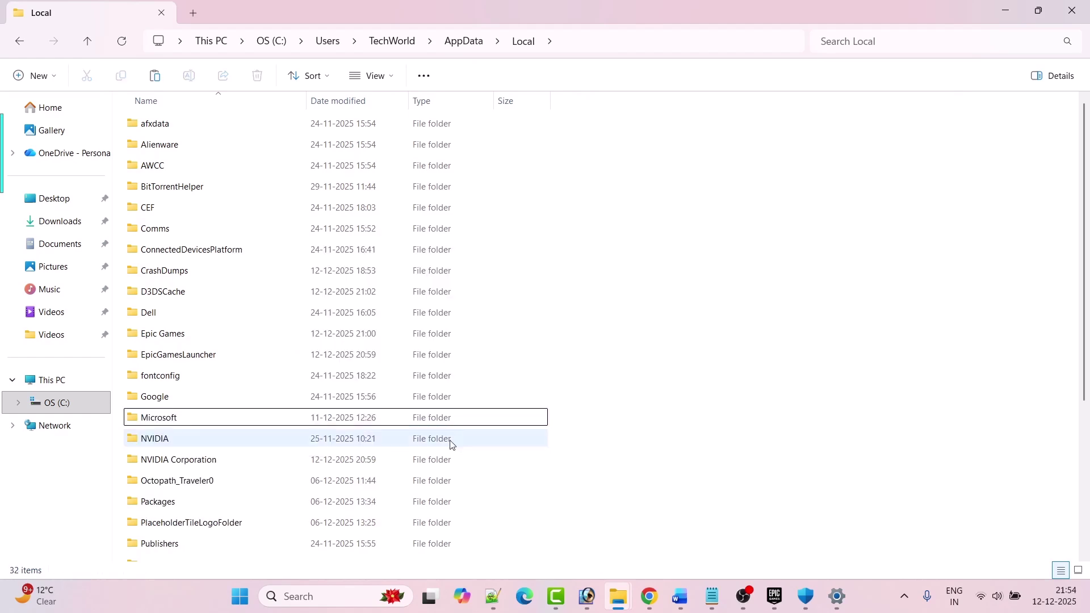
Step: Open the Word guide's Fix 8 Visual C++ Redistributable link in Chrome
left_click(775, 596)
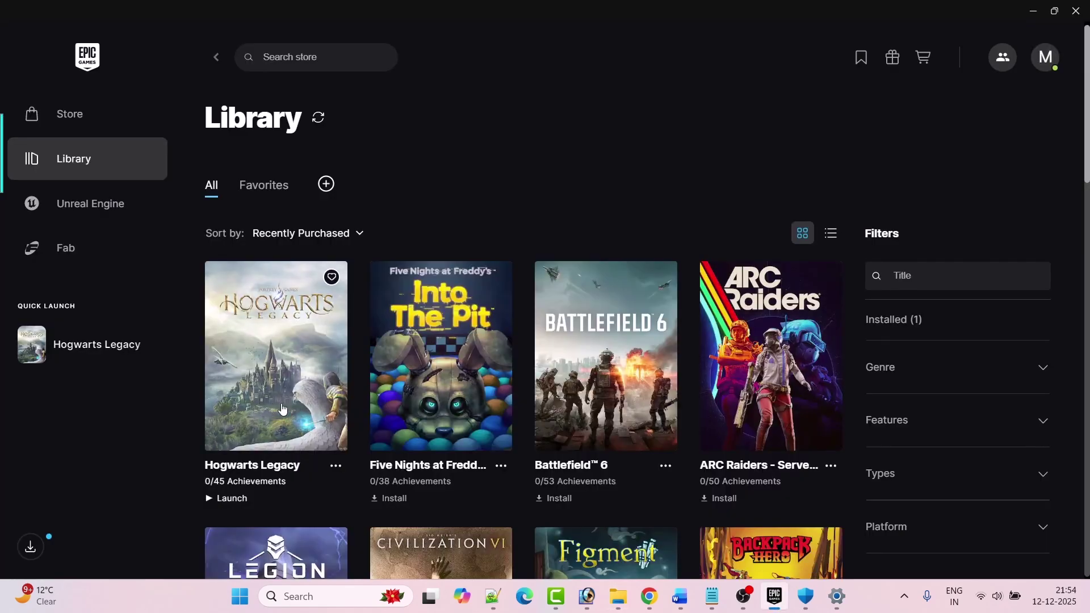
left_click(680, 596)
scroll(465, 378, "down", 1)
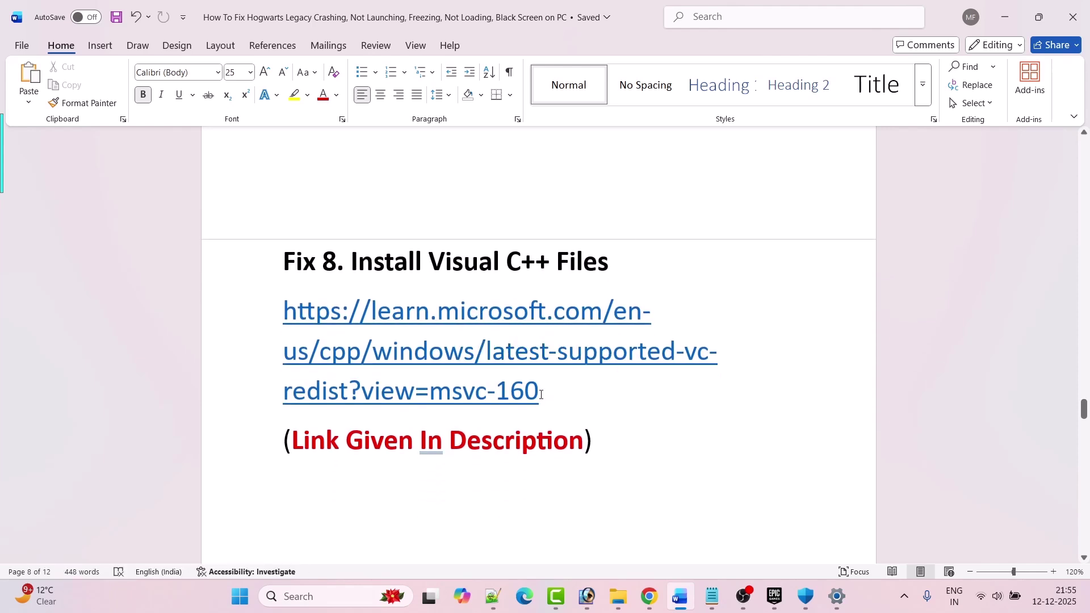
left_click_drag(542, 395, 260, 327)
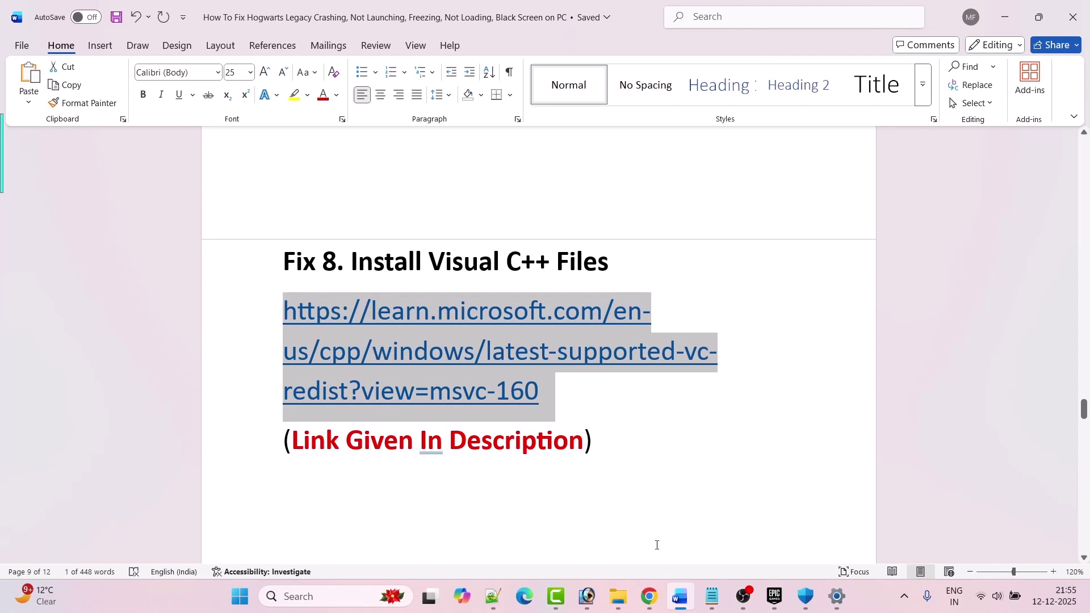
left_click(651, 596)
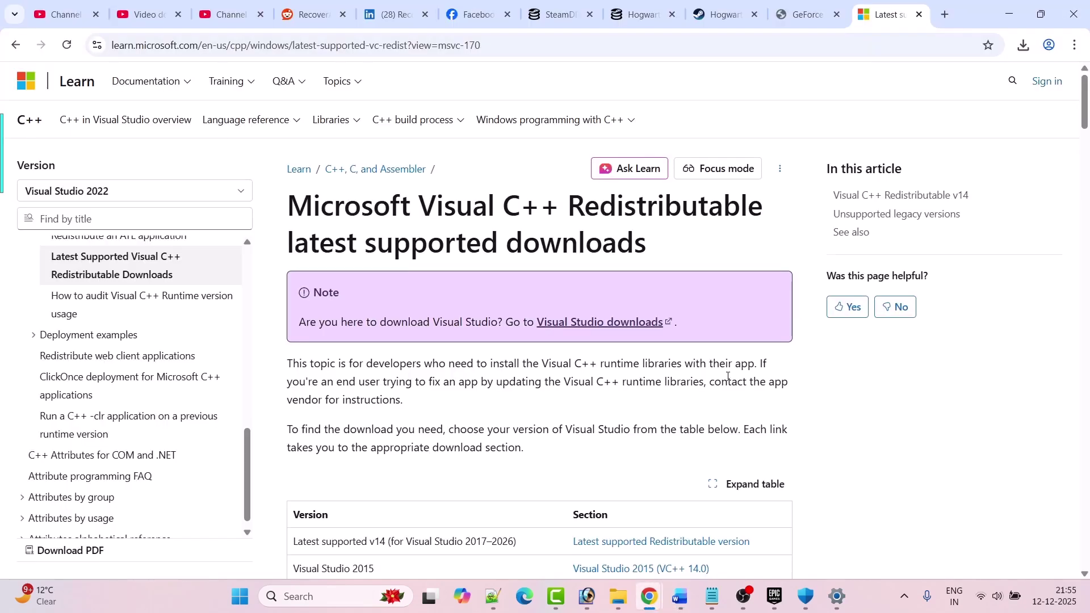
Step: Download and run the x64 Visual C++ redistributable, then close its installer
scroll(728, 377, "down", 12)
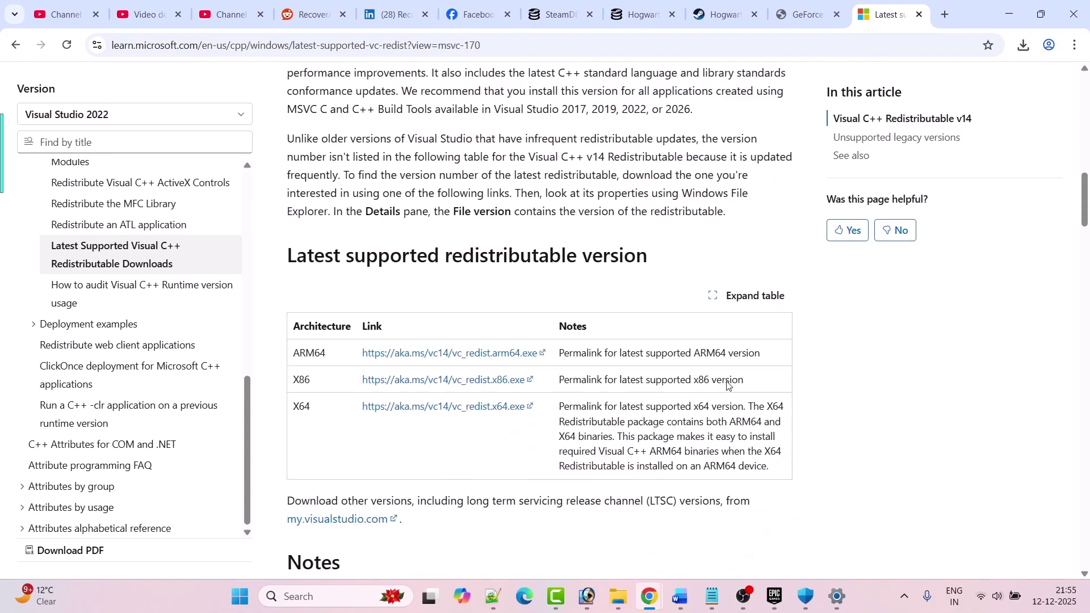
scroll(728, 385, "down", 1)
left_click(437, 359)
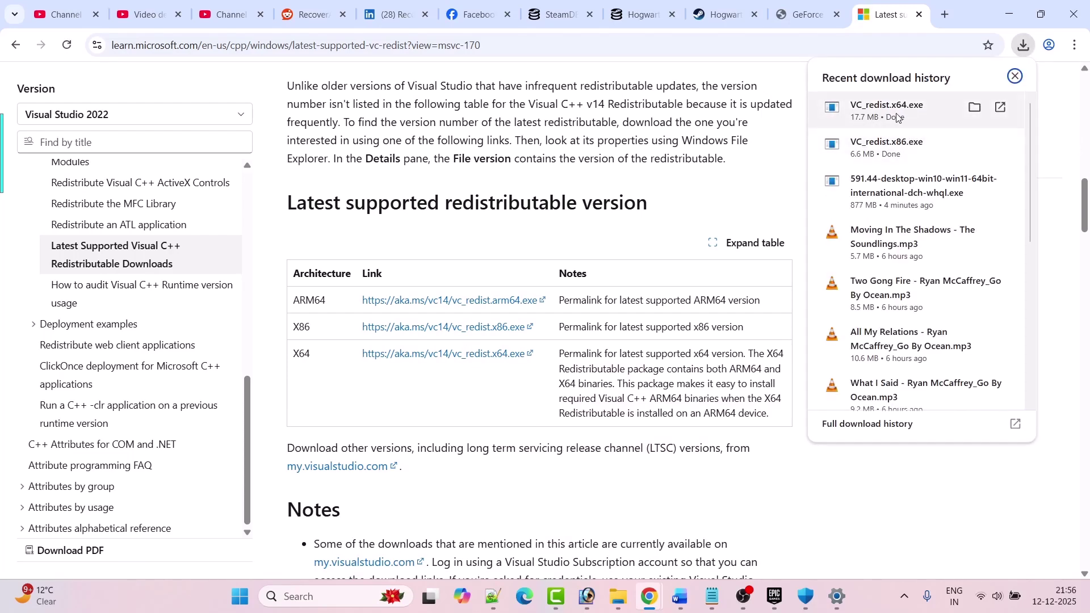
left_click(898, 117)
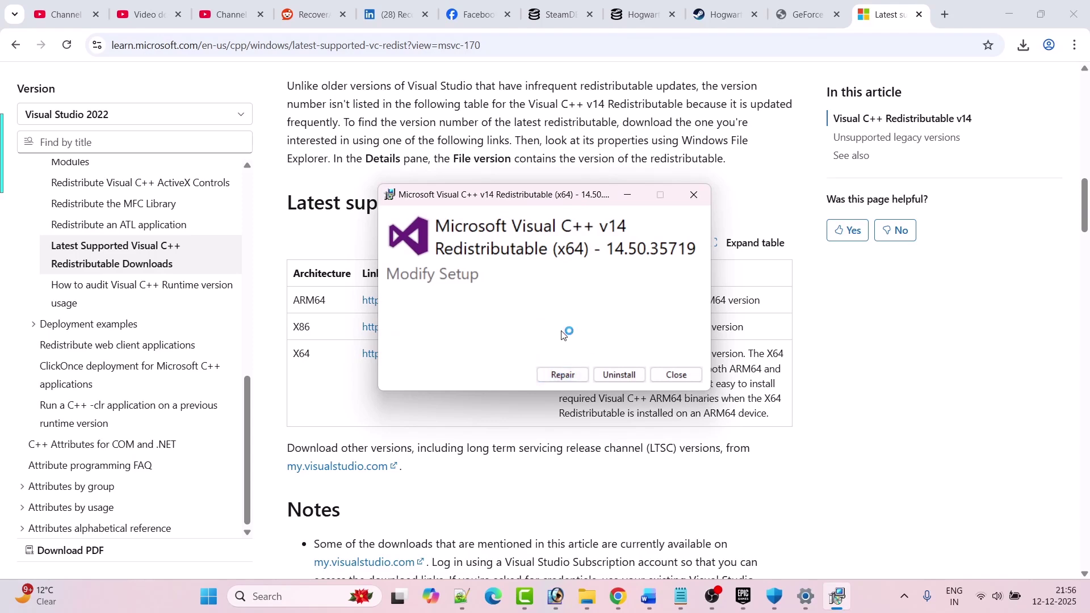
left_click(694, 195)
Step: Reopen VC_redist.x86.exe from Chrome downloads, close its setup, and show then dismiss the power menu
left_click(1024, 45)
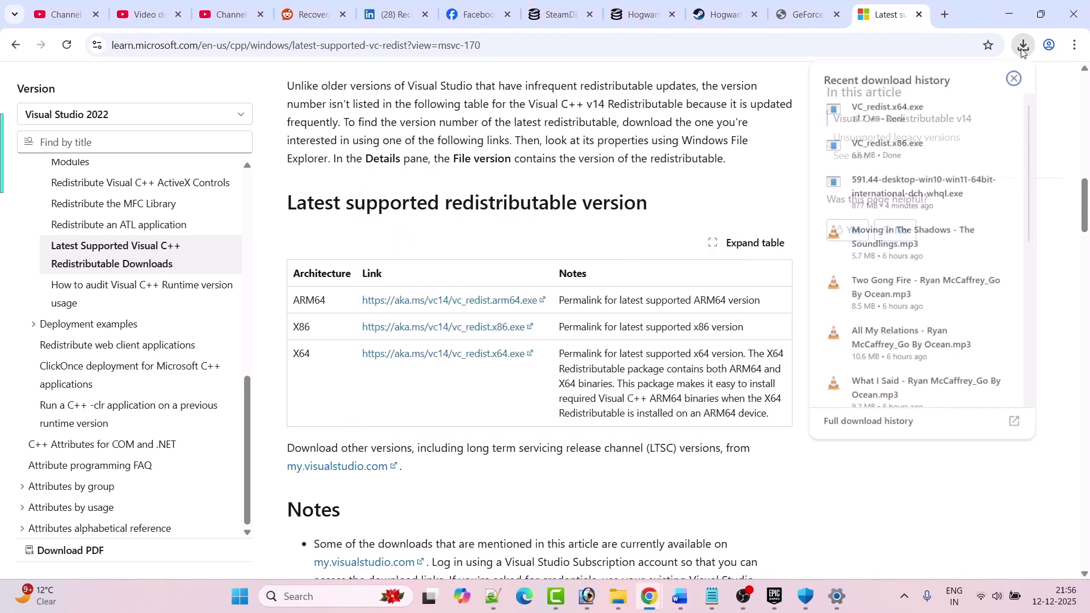
left_click(895, 149)
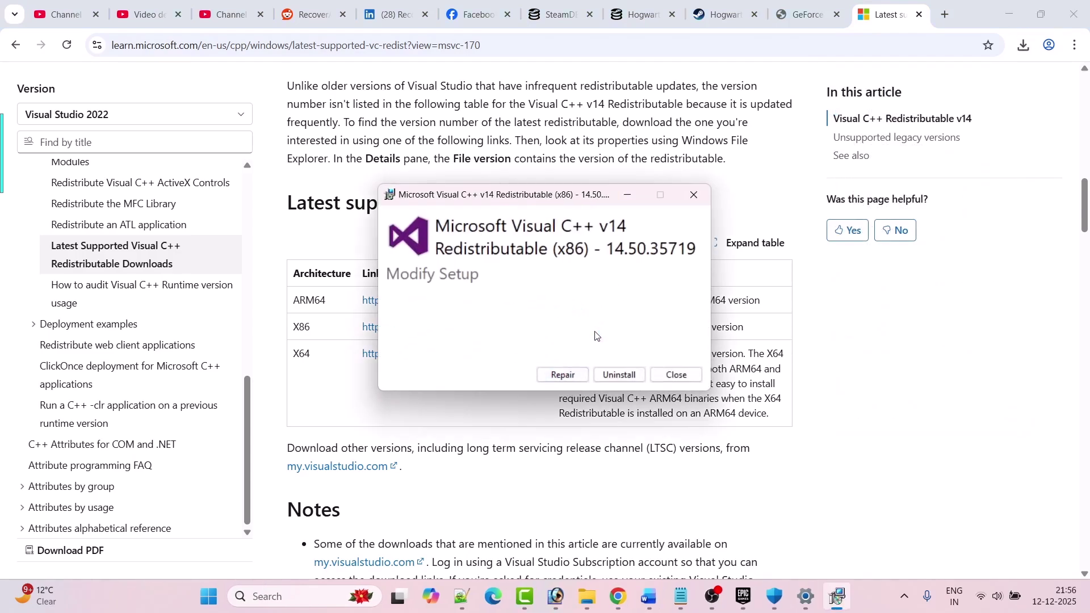
left_click(694, 194)
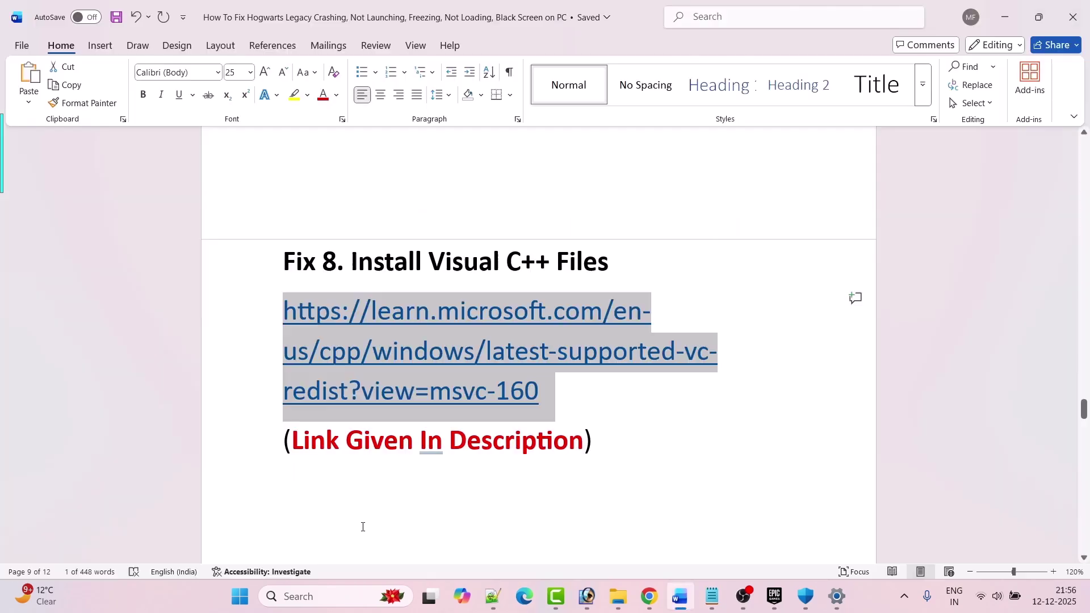
left_click(239, 597)
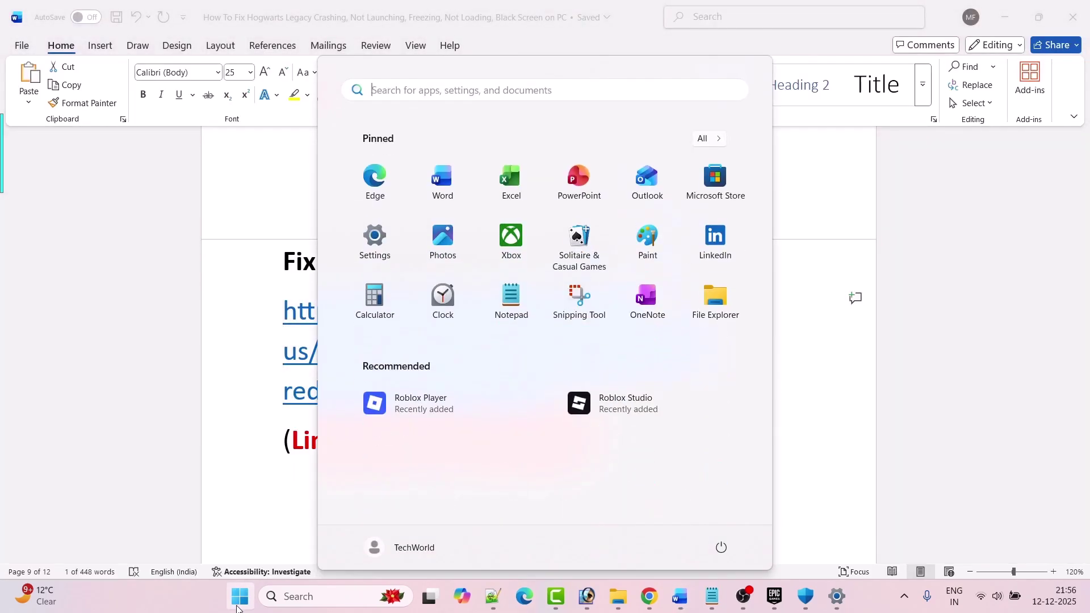
left_click(722, 548)
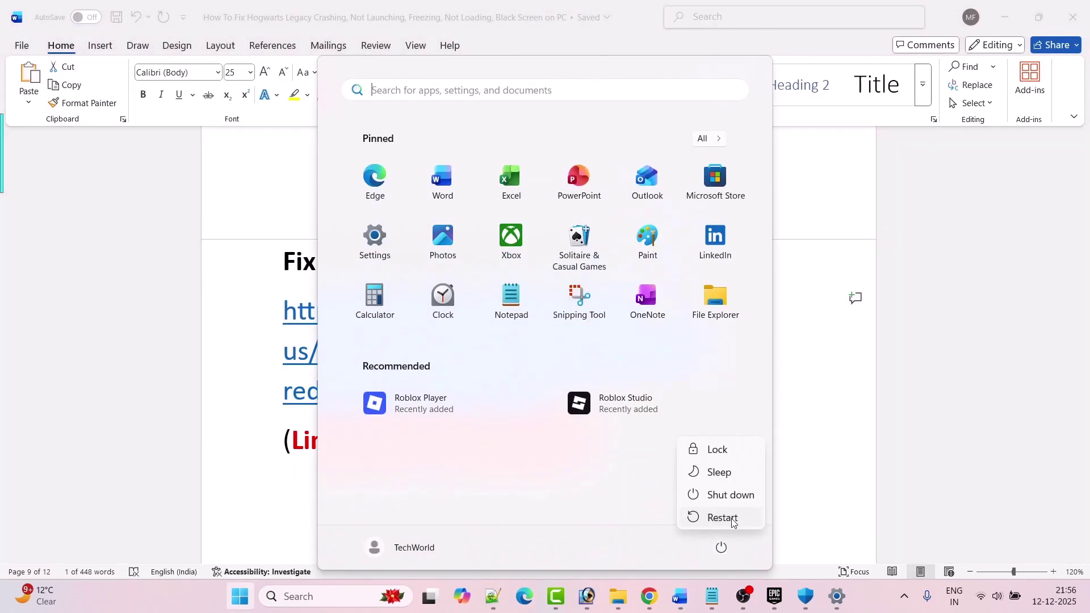
left_click(832, 471)
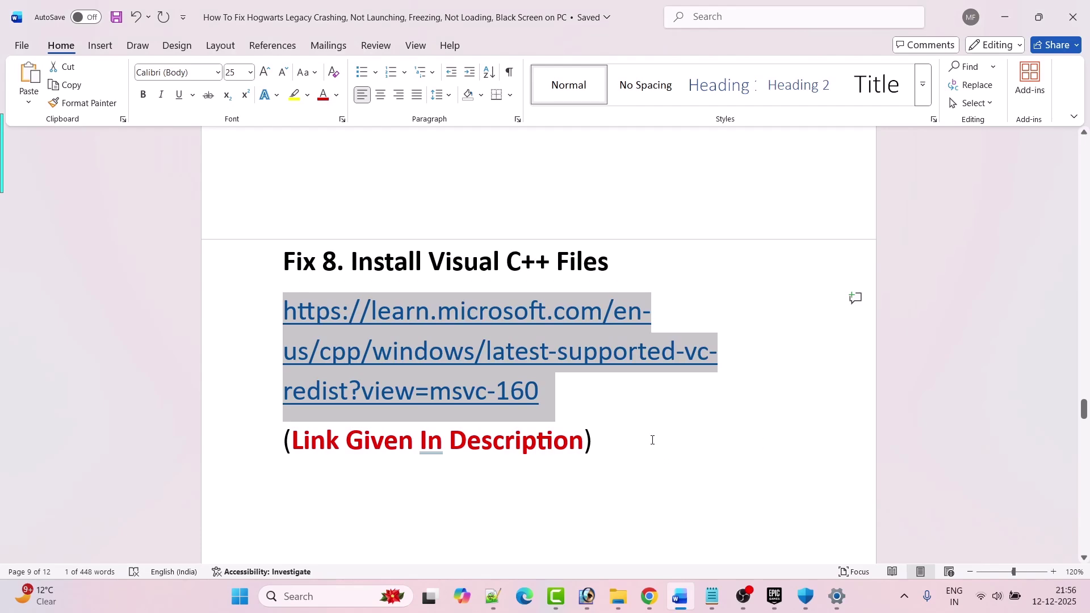
Step: Delete the Visual C++ link and highlight the Fix 9 Disable Overlays heading and Discord item
key("Delete")
scroll(534, 267, "down", 5)
left_click_drag(353, 328, 528, 324)
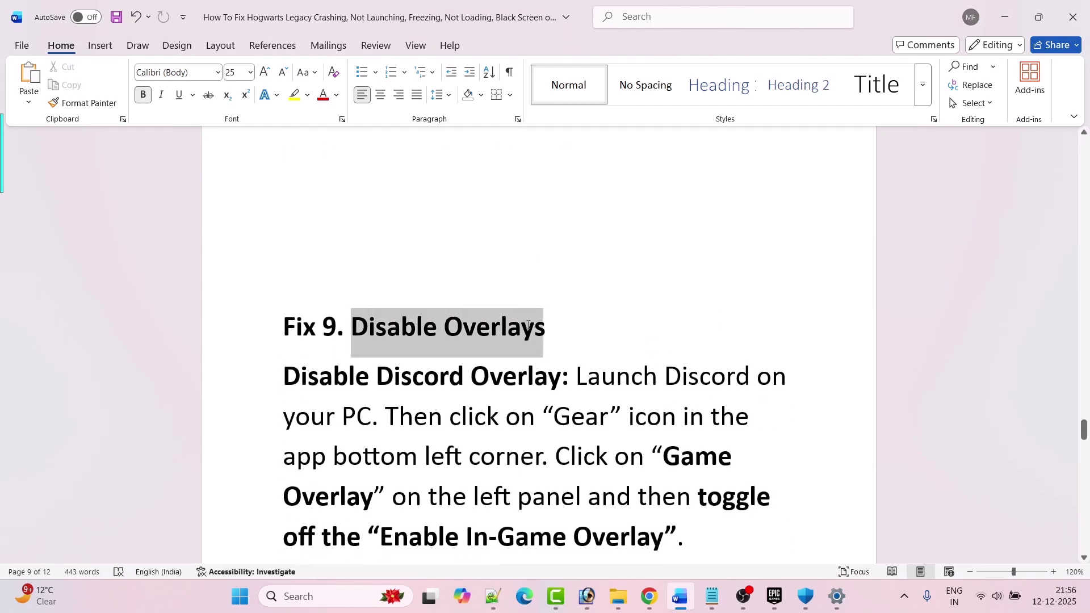
scroll(528, 324, "down", 3)
left_click_drag(284, 254, 561, 254)
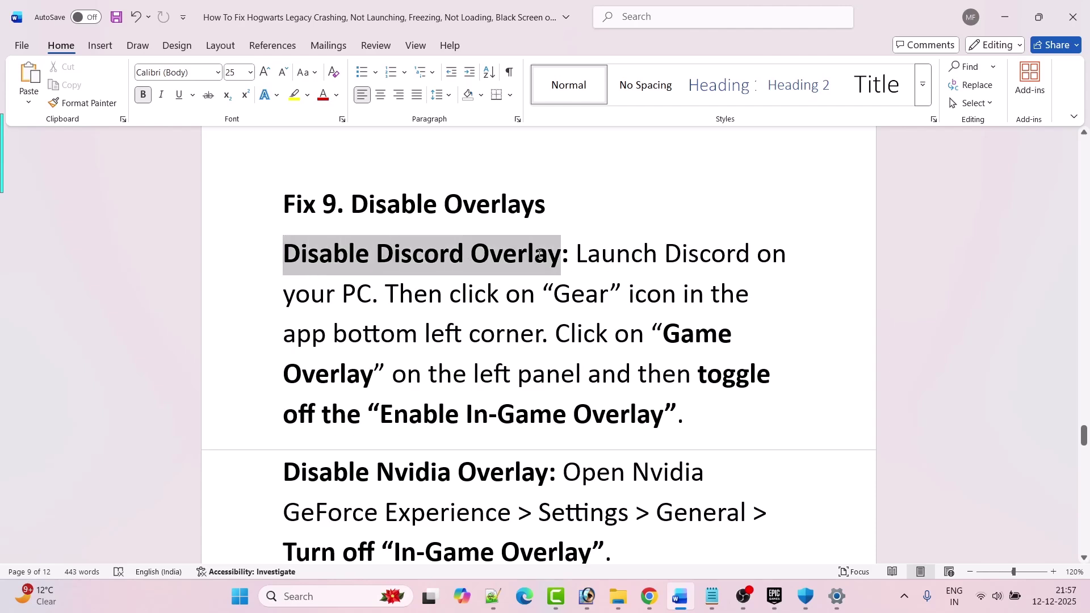
left_click(627, 310)
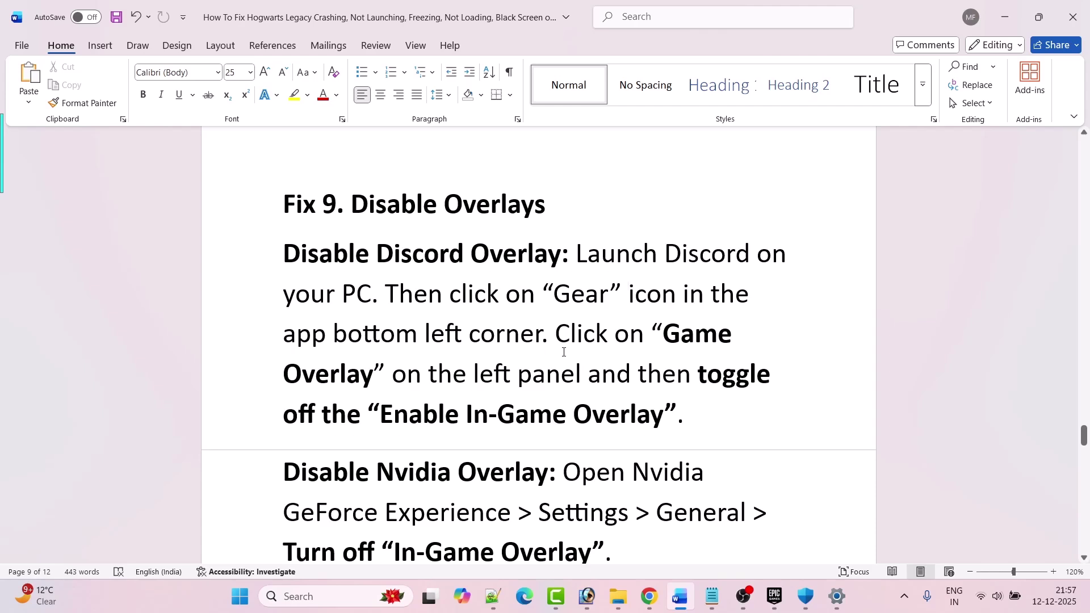
Step: Scroll through the overlay-disabling advice down to Fix 10
scroll(563, 346, "down", 1)
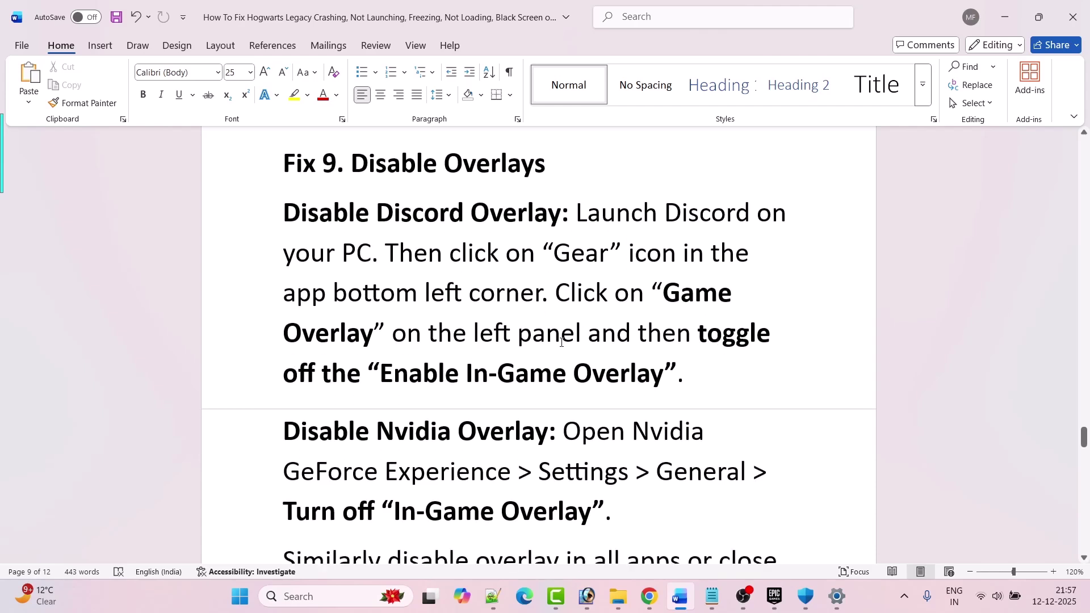
scroll(562, 342, "down", 1)
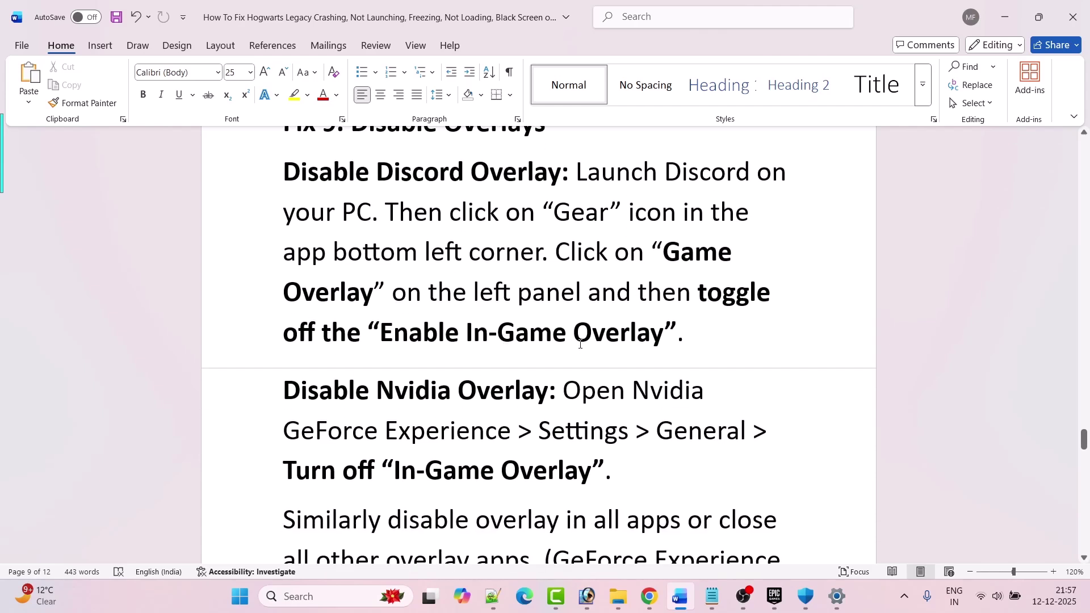
scroll(684, 348, "down", 2)
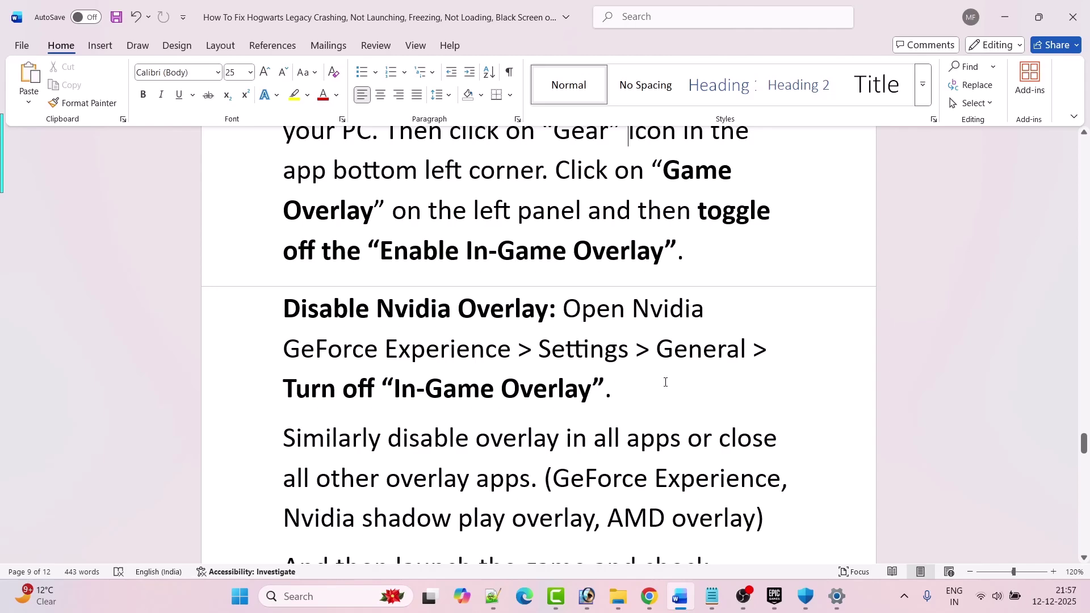
scroll(664, 378, "down", 4)
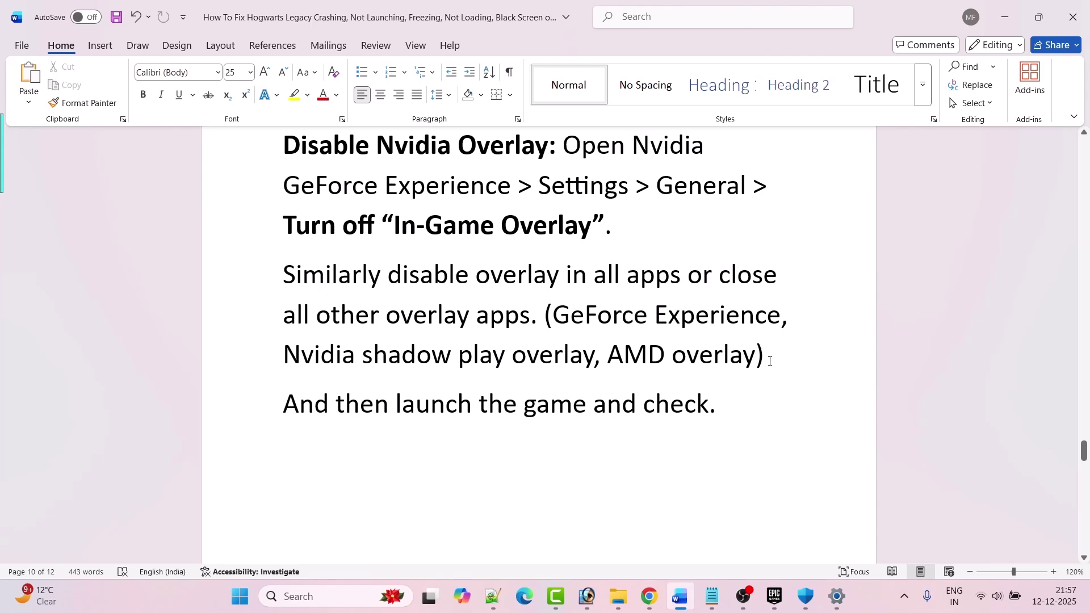
scroll(472, 335, "down", 2)
Step: Scroll through Fix 10's bullet list down to the Afterburner, Rivatuner and Hwinfo tips
scroll(685, 341, "down", 9)
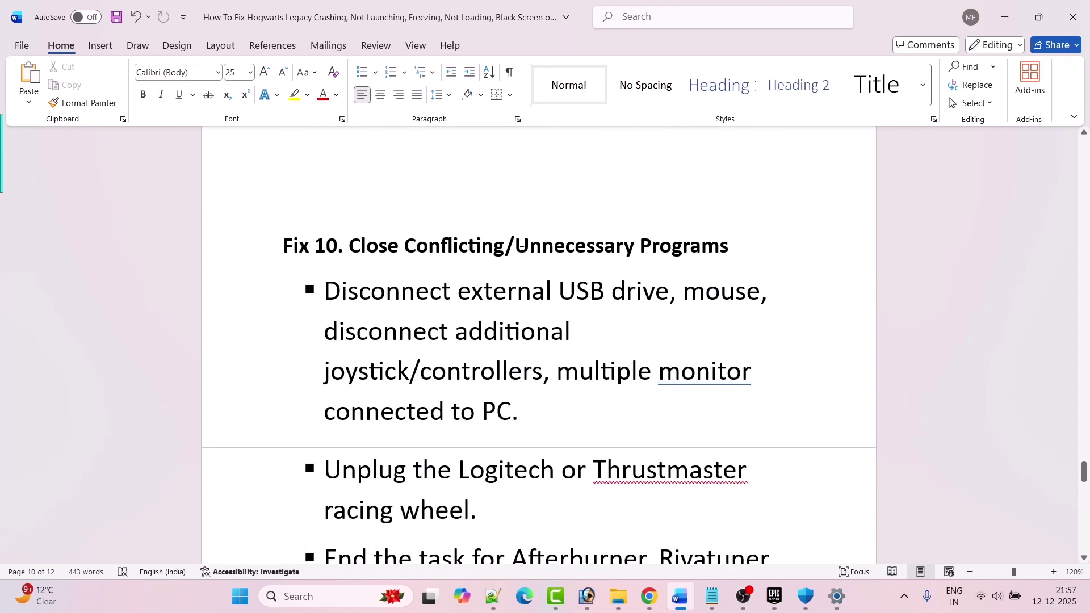
scroll(681, 255, "down", 1)
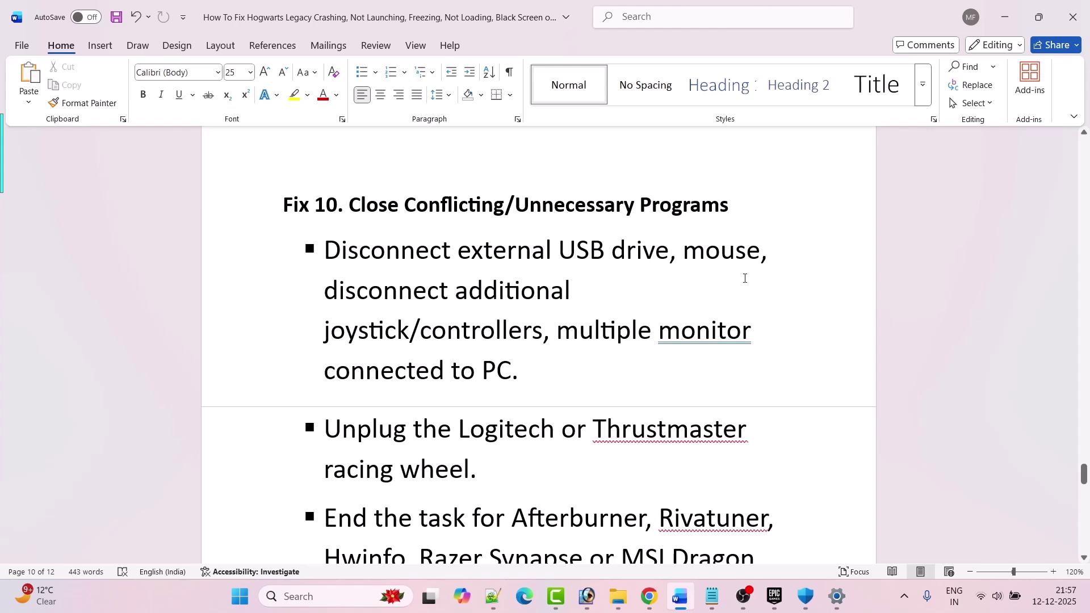
scroll(746, 278, "down", 2)
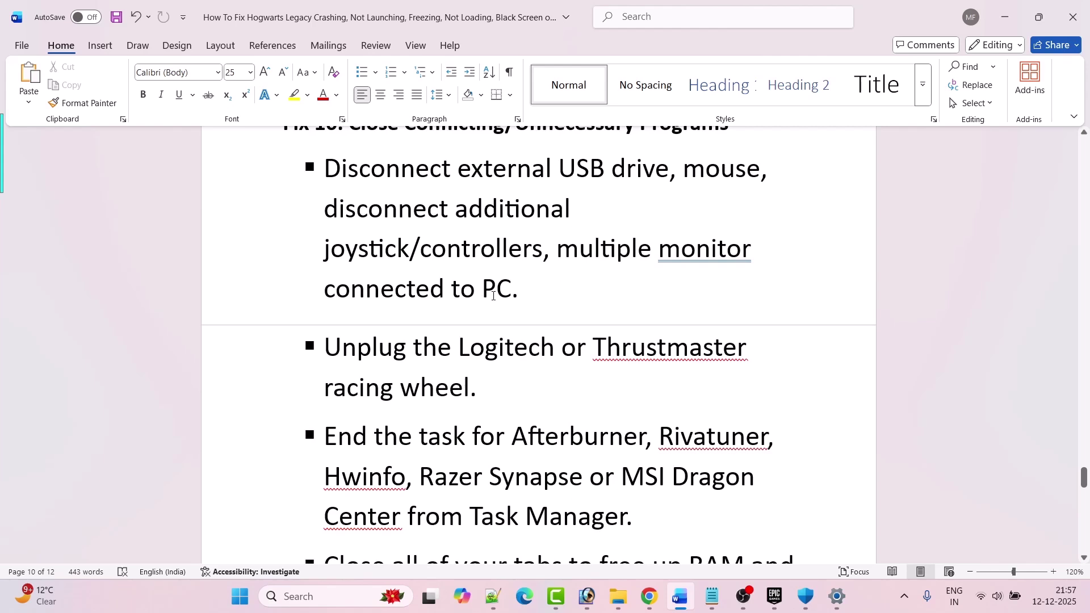
scroll(494, 296, "down", 2)
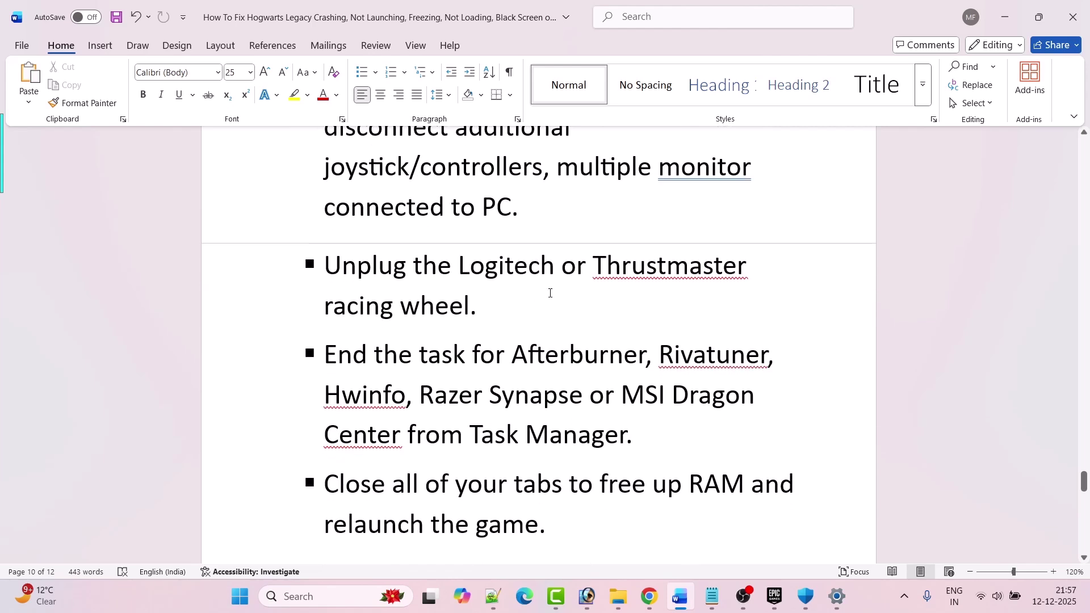
scroll(502, 319, "down", 1)
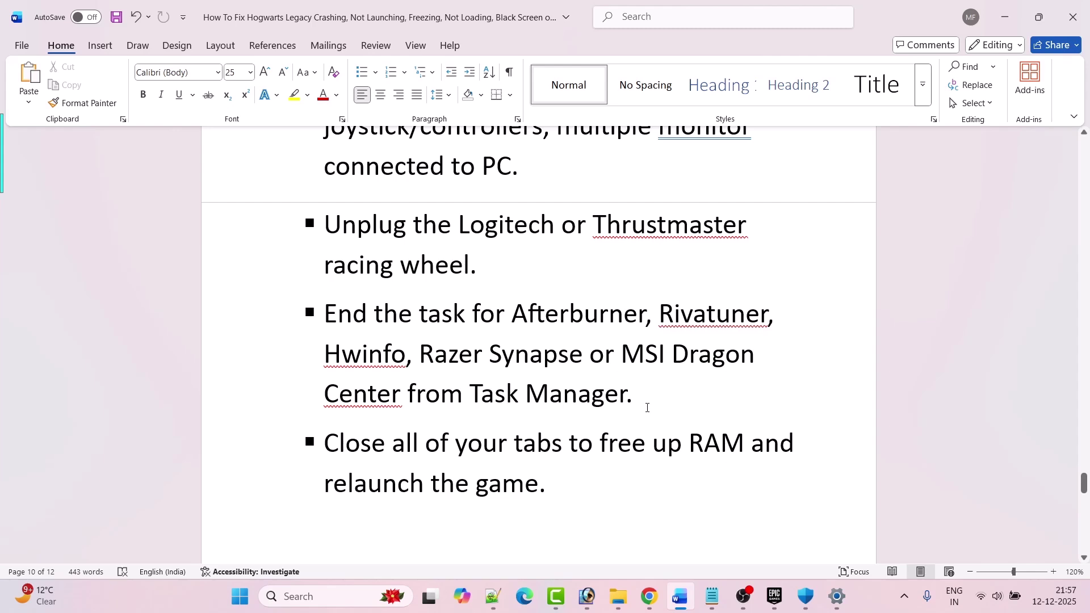
scroll(436, 385, "down", 2)
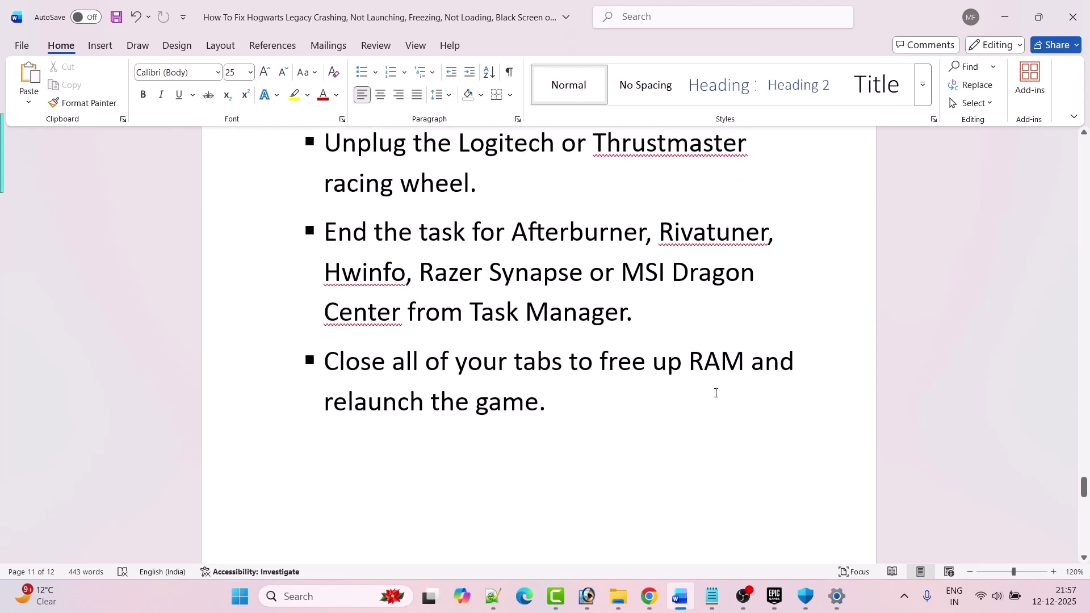
scroll(619, 407, "down", 8)
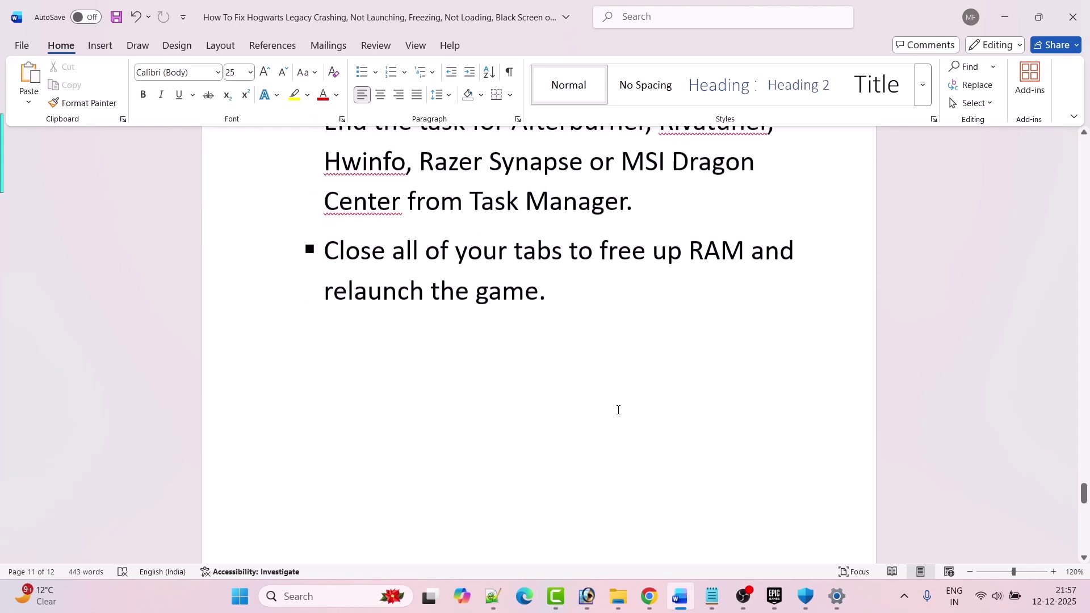
Step: Check for updates on the Windows Update page, then show and close the Start menu's Restart option
left_click(241, 596)
left_click(374, 241)
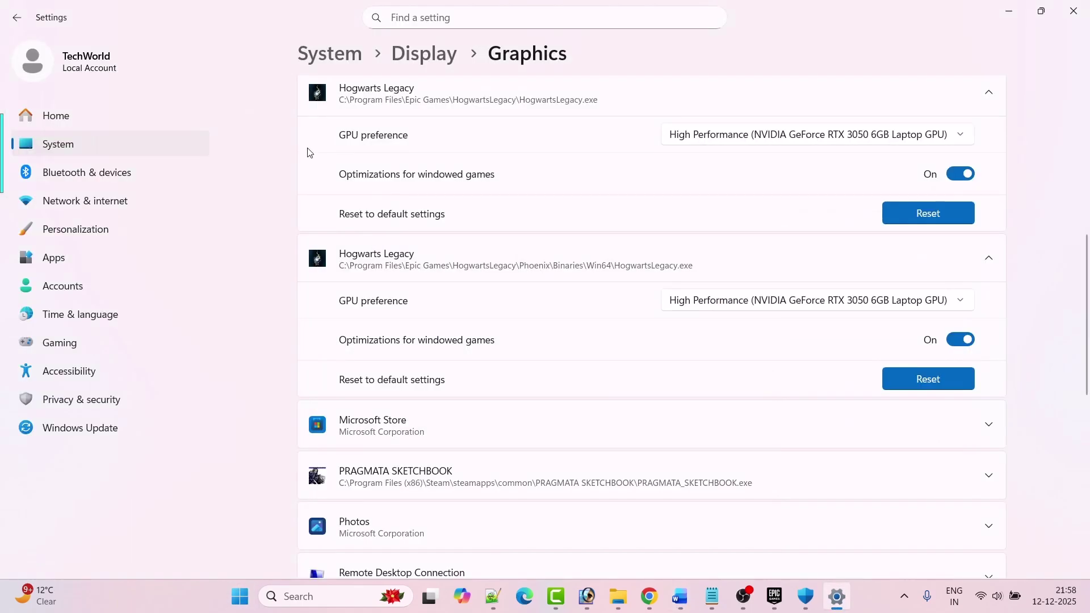
left_click(91, 433)
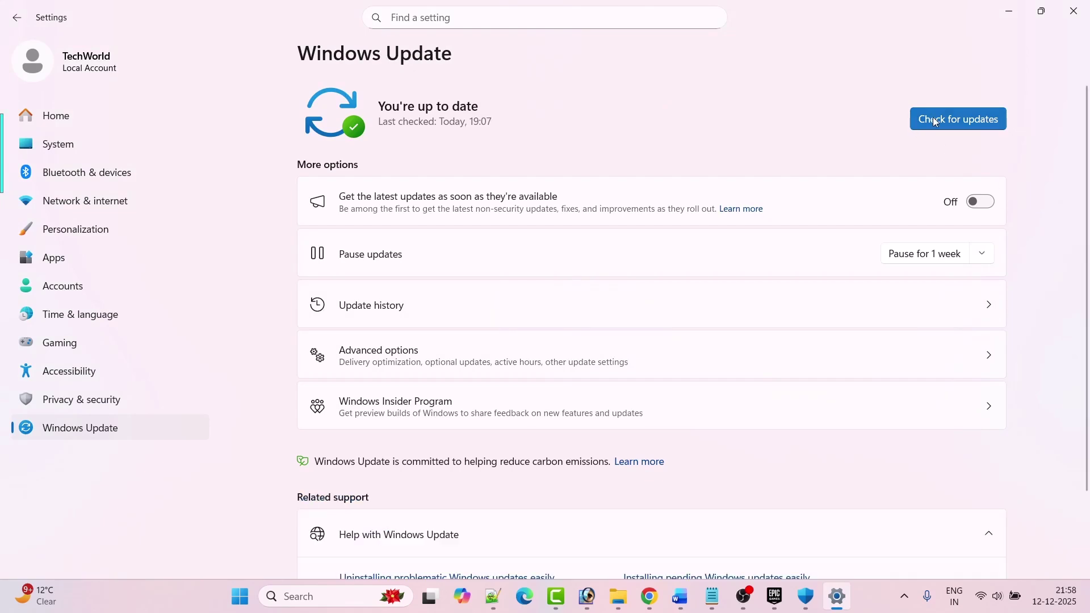
left_click(929, 119)
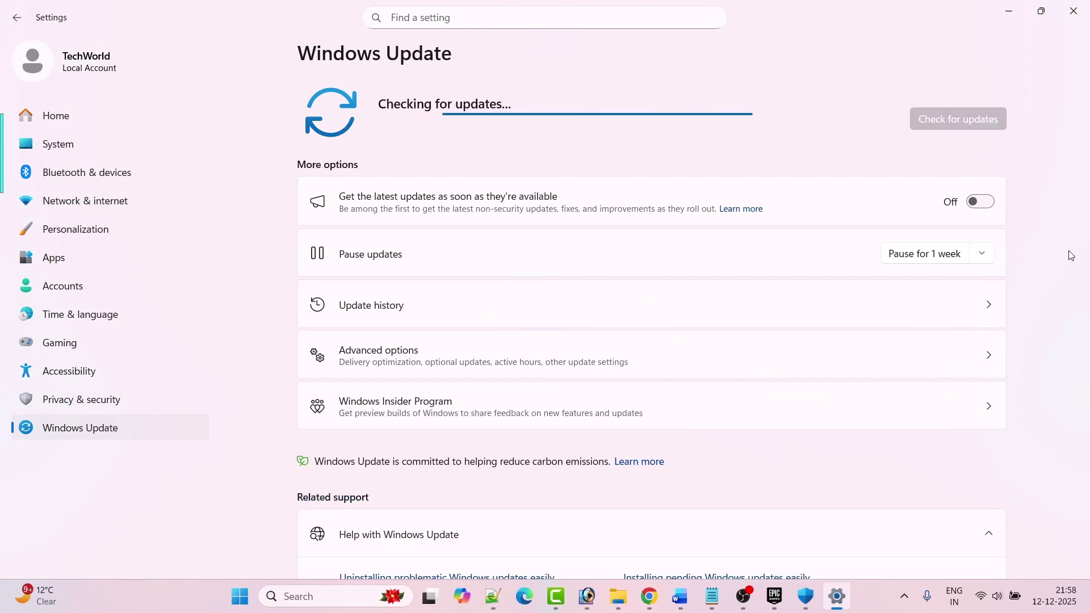
left_click(246, 606)
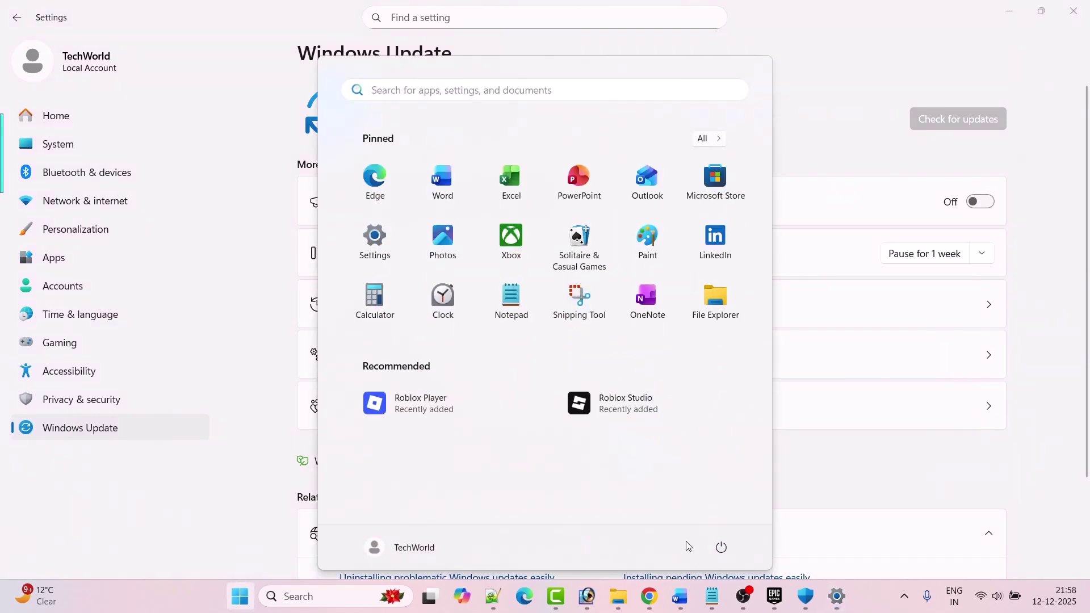
left_click(721, 547)
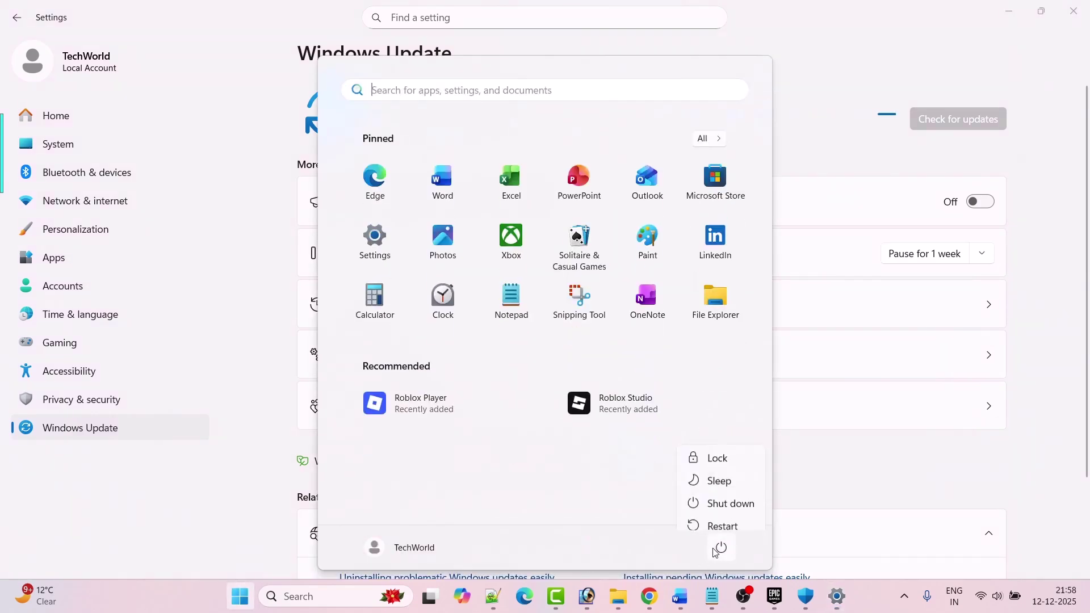
left_click(943, 492)
left_click(943, 483)
Step: Read Fix 12 'Uninstall/Re-Install the game' in the Word guide, then bring up the Epic Games Library showing Hogwarts Legacy
left_click(680, 600)
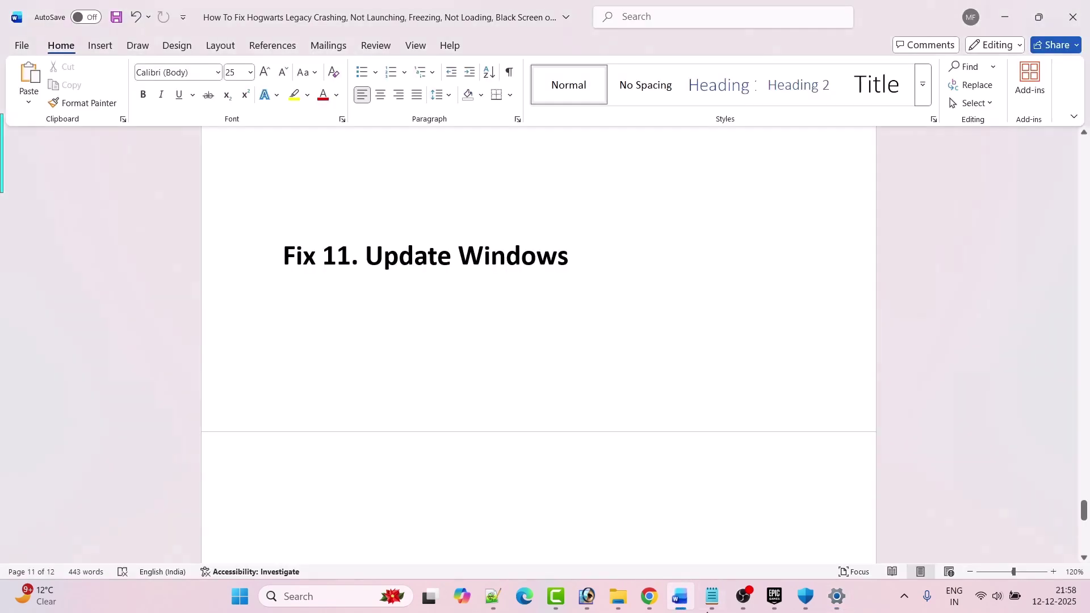
scroll(620, 321, "down", 5)
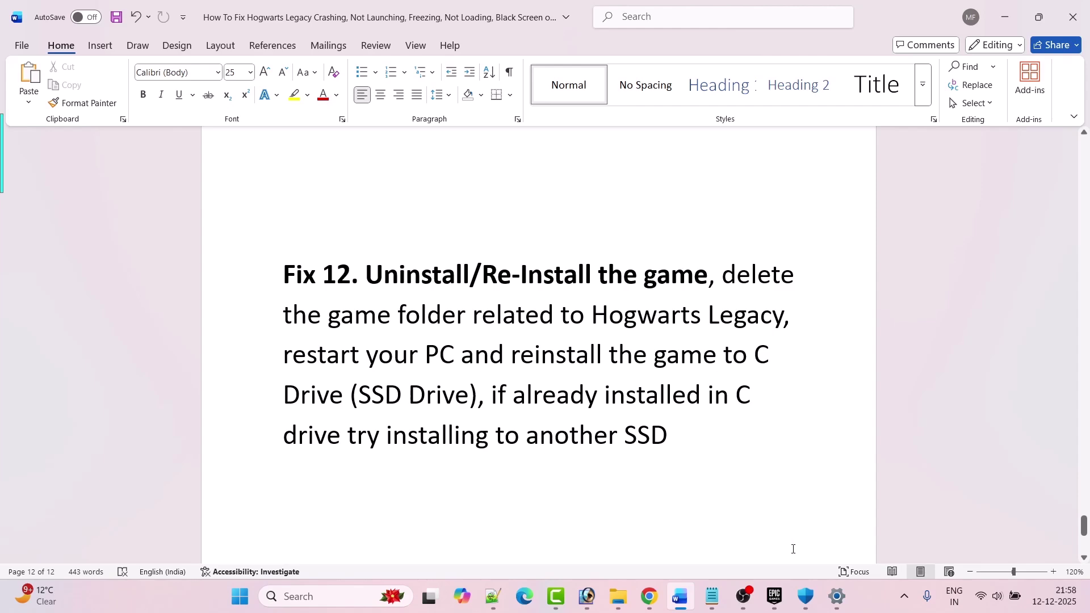
left_click(775, 596)
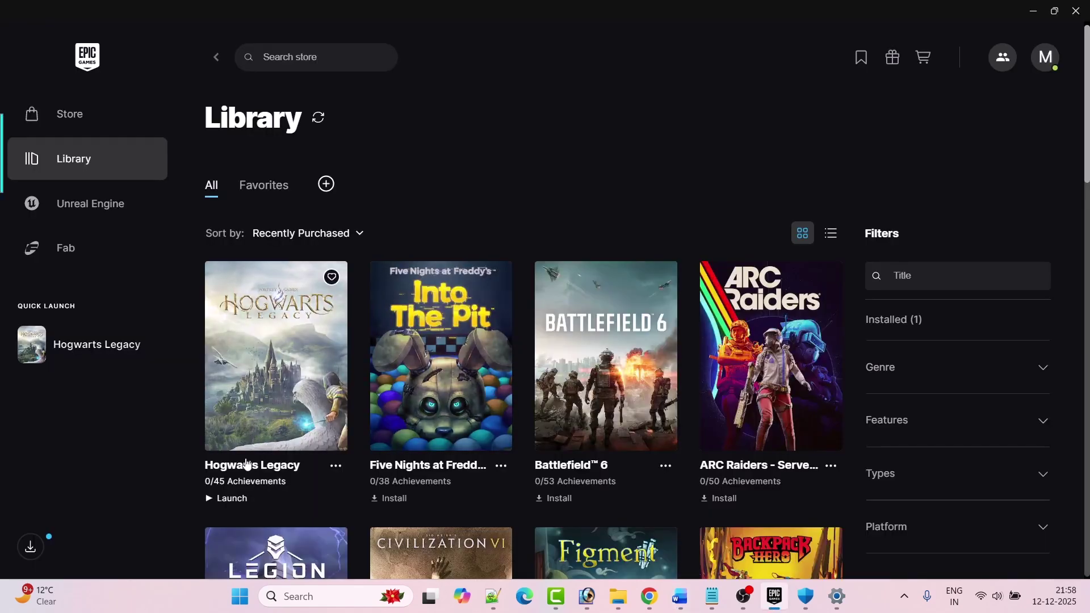